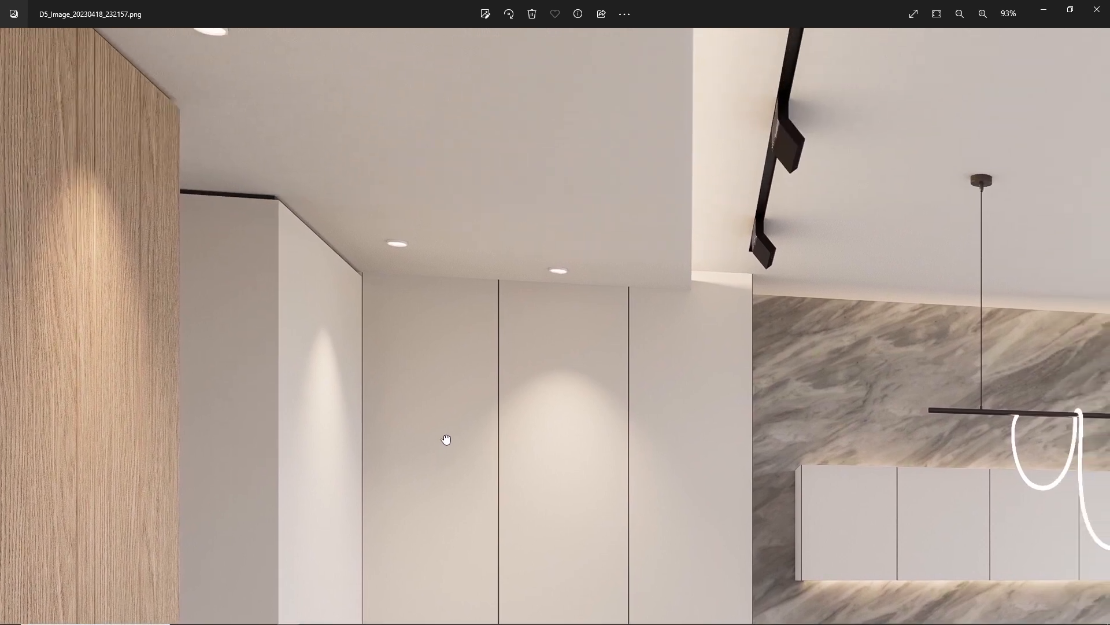
Examine the finished kitchen render across the ceiling lights, marble wall, pendant lamp, dining table and curtains.
left_click_drag(739, 342, 375, 339)
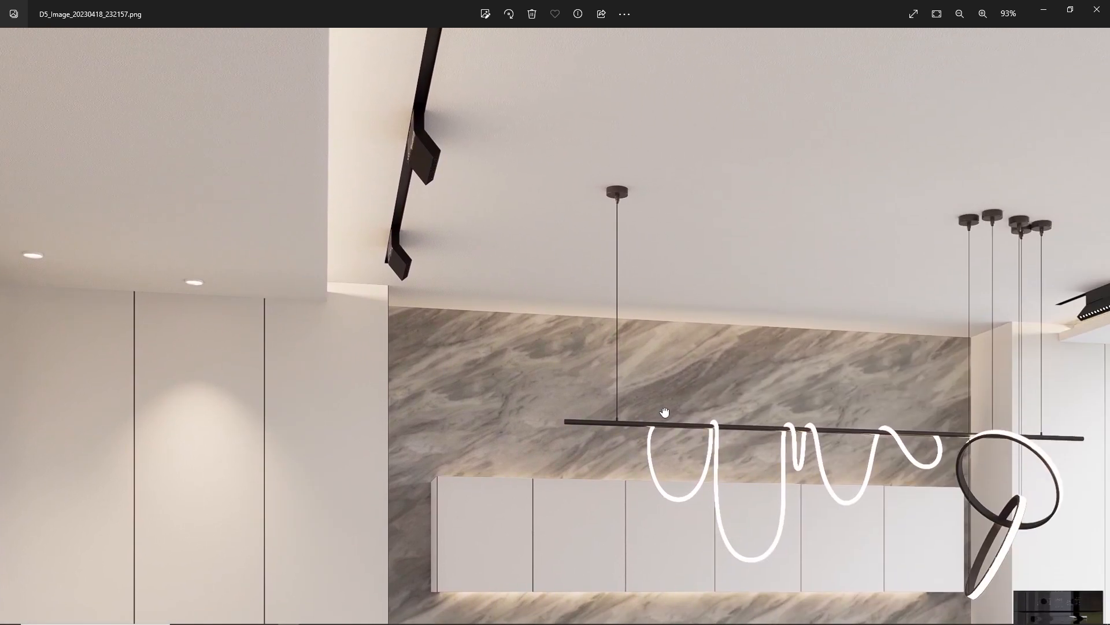
left_click_drag(664, 411, 345, 250)
left_click_drag(575, 404, 434, 295)
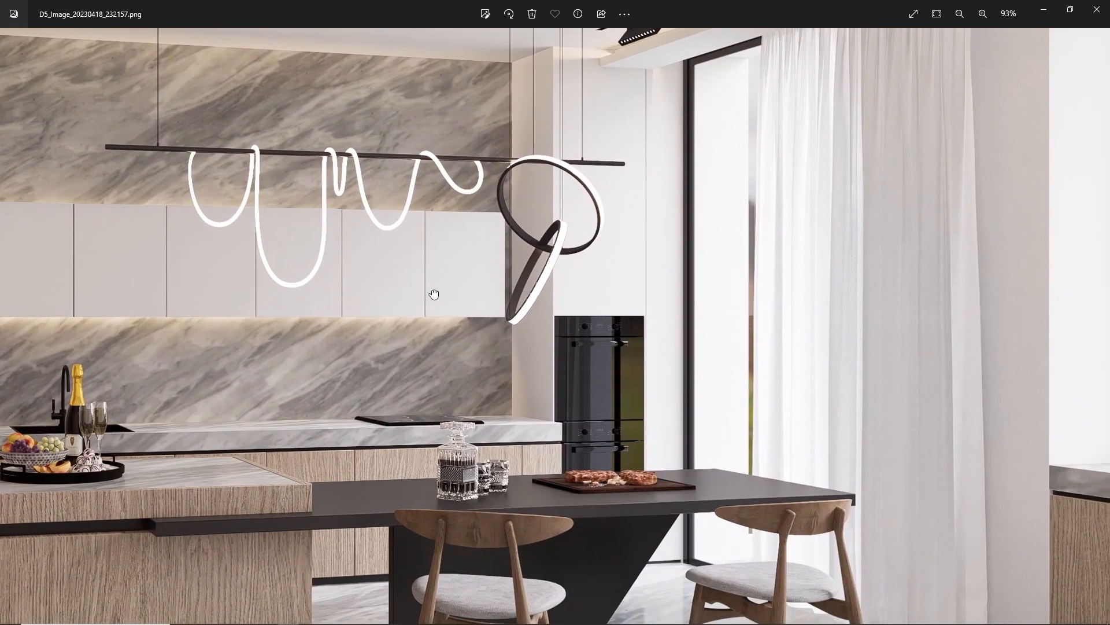
left_click_drag(716, 409, 427, 391)
scroll(650, 418, "down", 5)
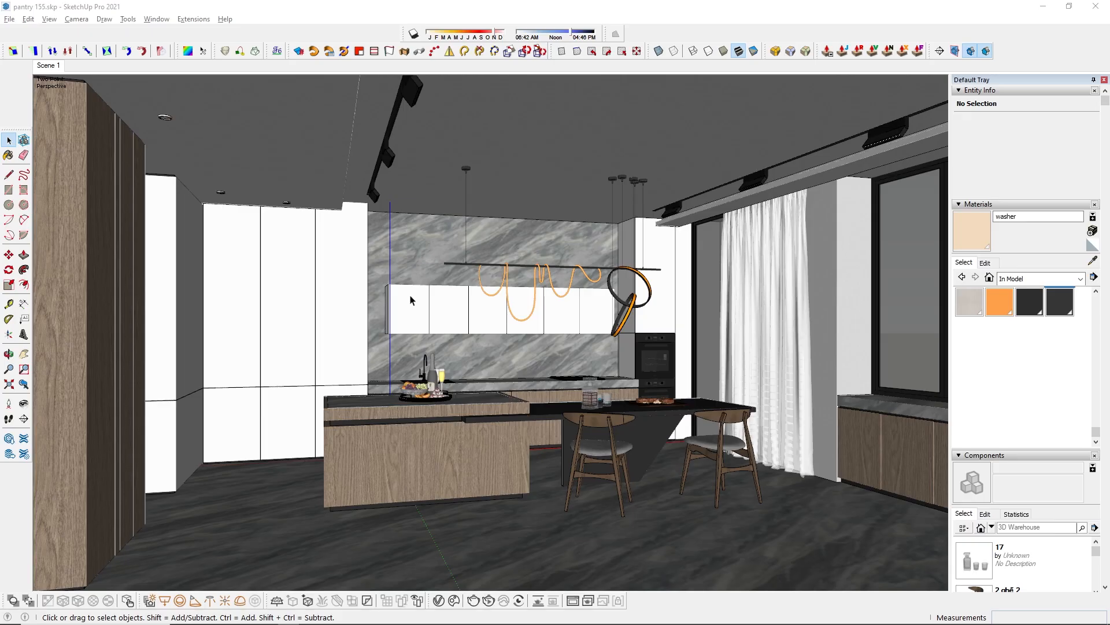
Switch to SketchUp, restore the Scene 1 view and purge the model's unused items.
middle_click_drag(650, 372, 641, 444)
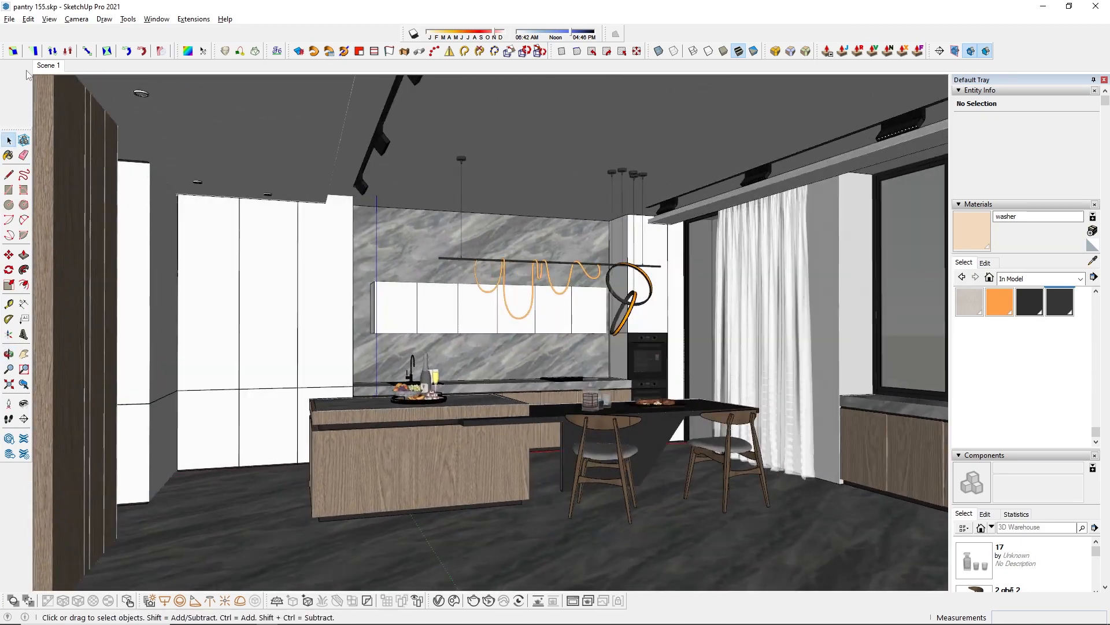
left_click(43, 67)
left_click(156, 19)
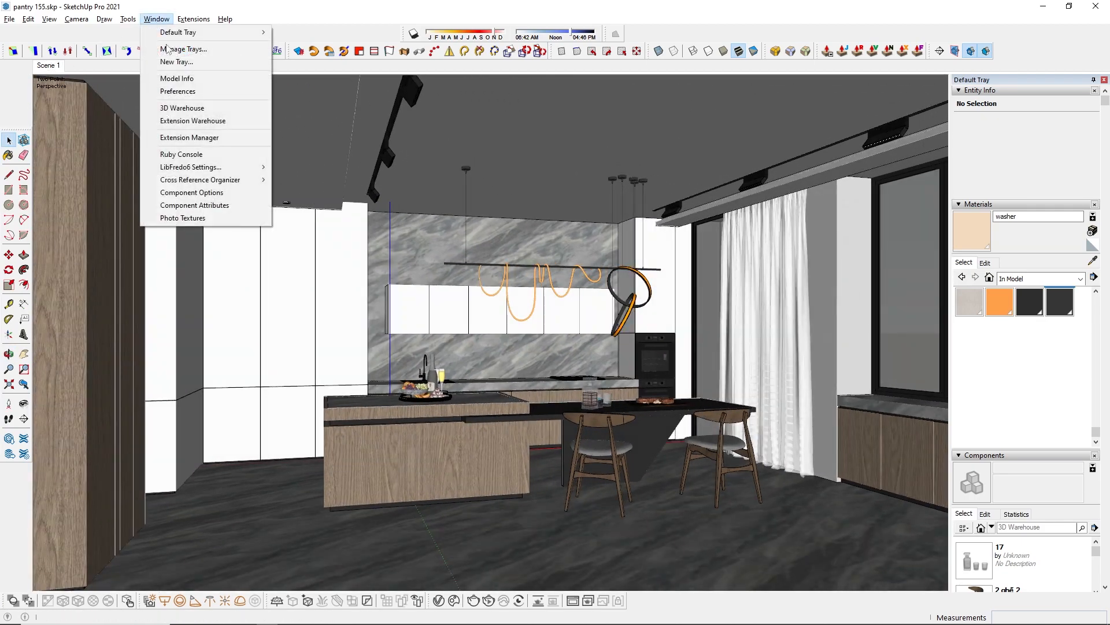
left_click(184, 81)
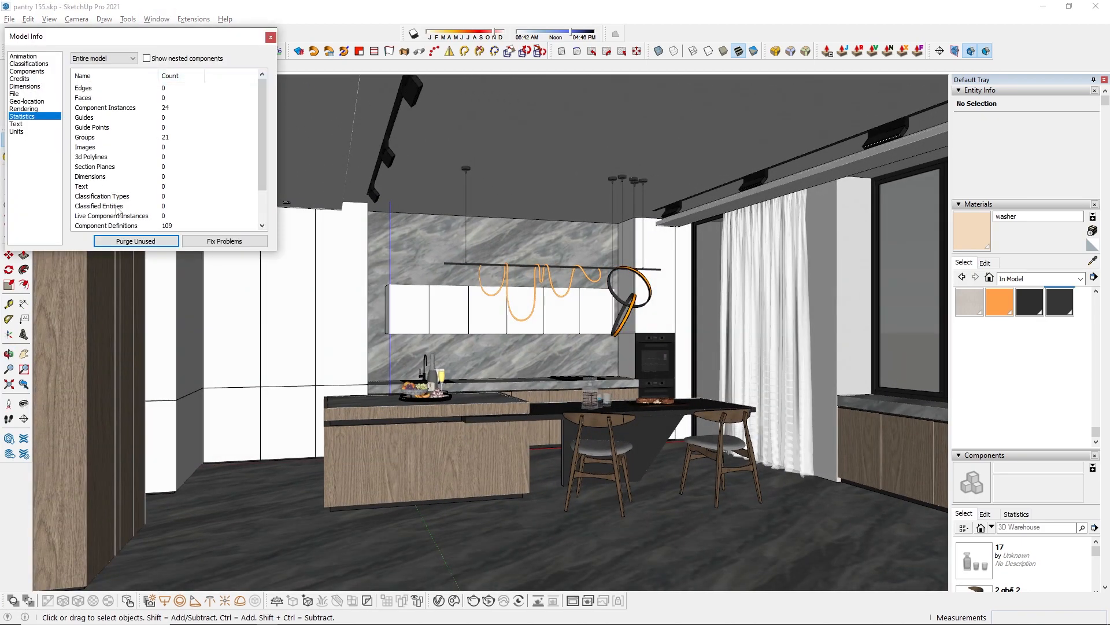
left_click(270, 38)
Unhide all hidden objects in the model and save the file.
left_click(27, 19)
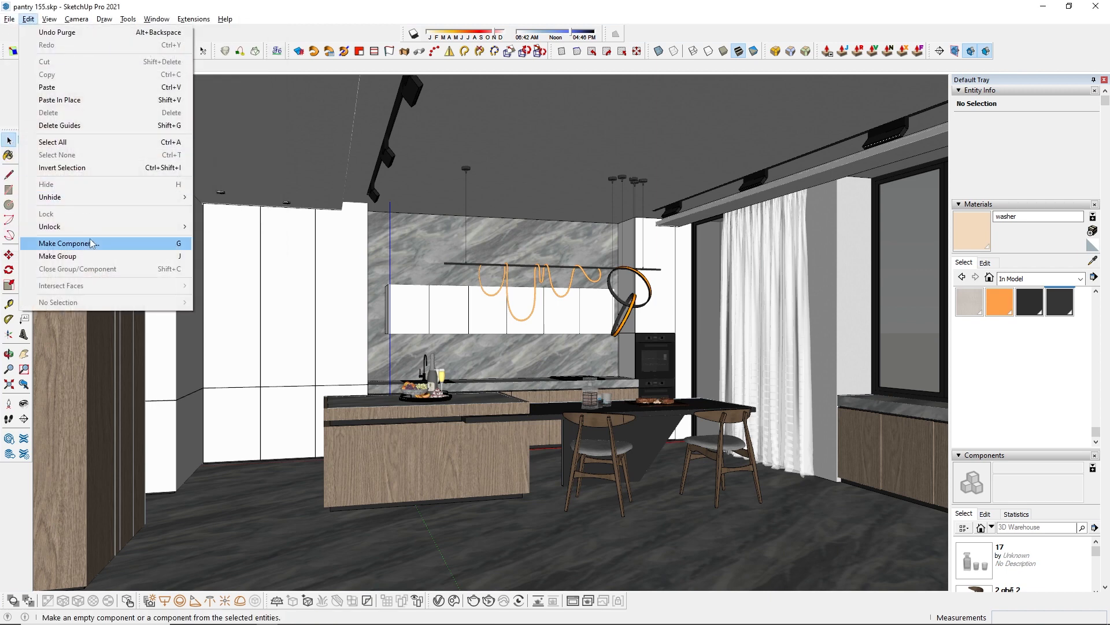
mouse_move(76, 200)
left_click(215, 223)
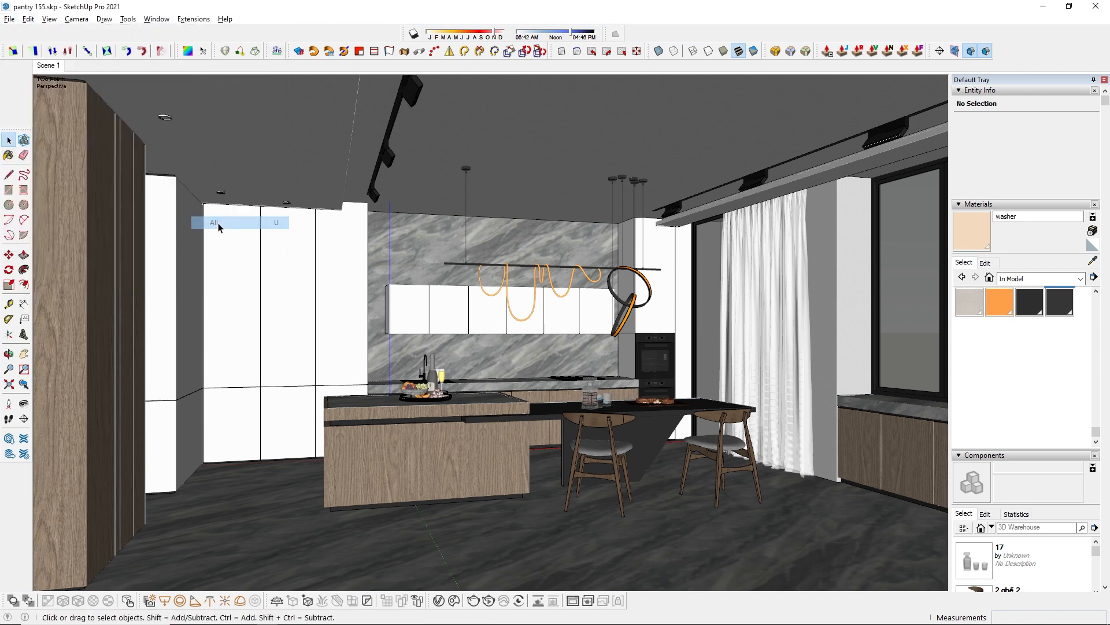
left_click(9, 19)
left_click(26, 87)
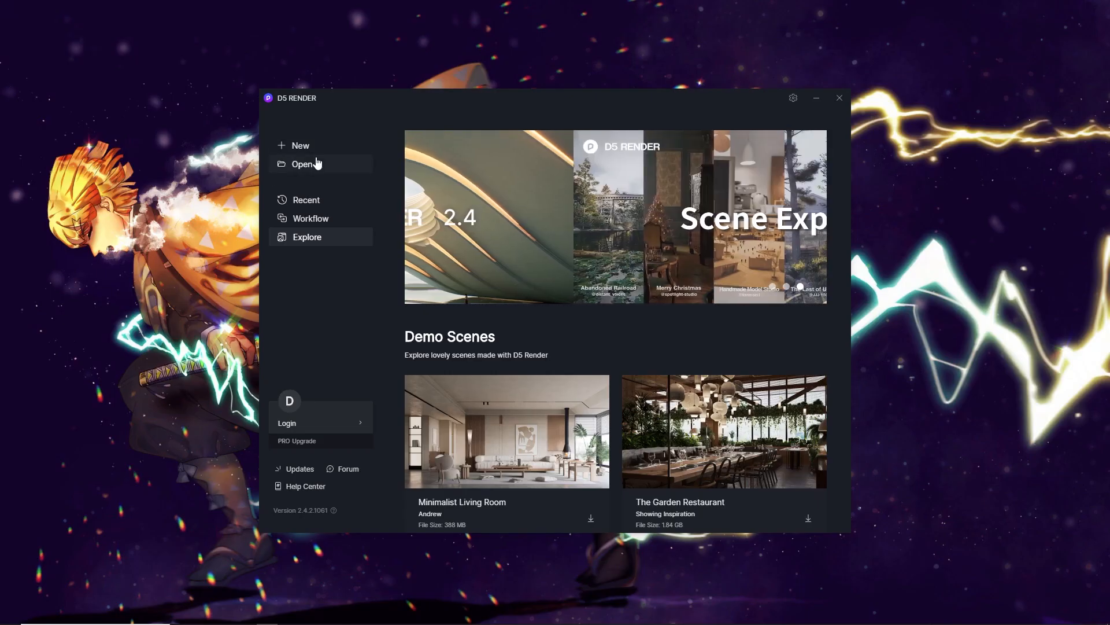
Switch to D5 Render and open the pantry 155 SketchUp model.
left_click(315, 163)
left_click(221, 291)
double_click(318, 147)
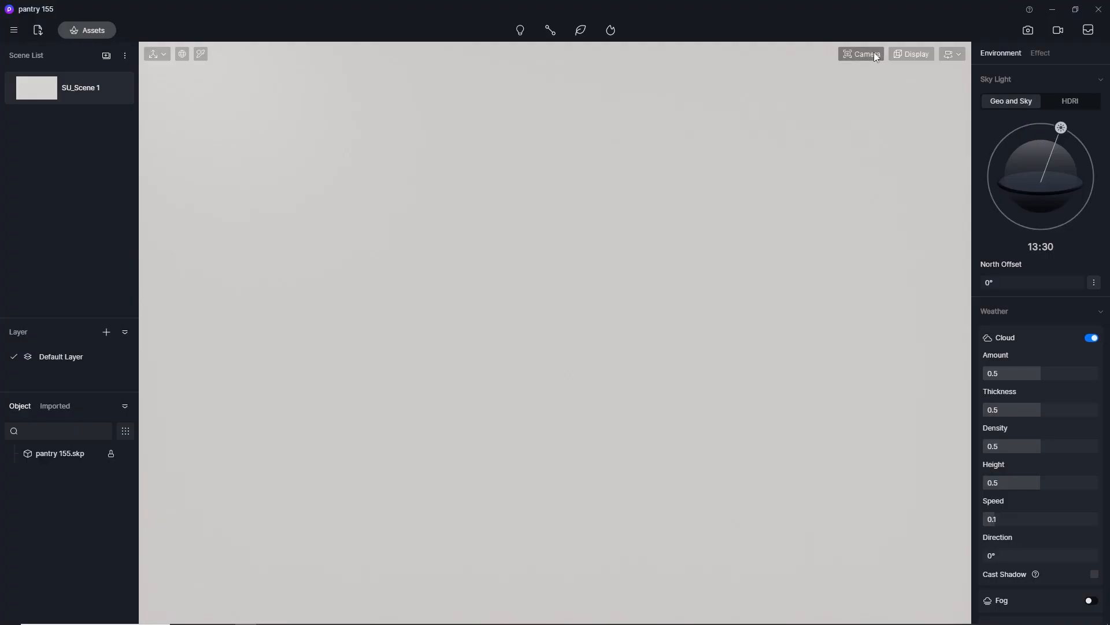
Set the camera's clipping distance to 252 and choose the 4K preset for image output.
left_click(874, 53)
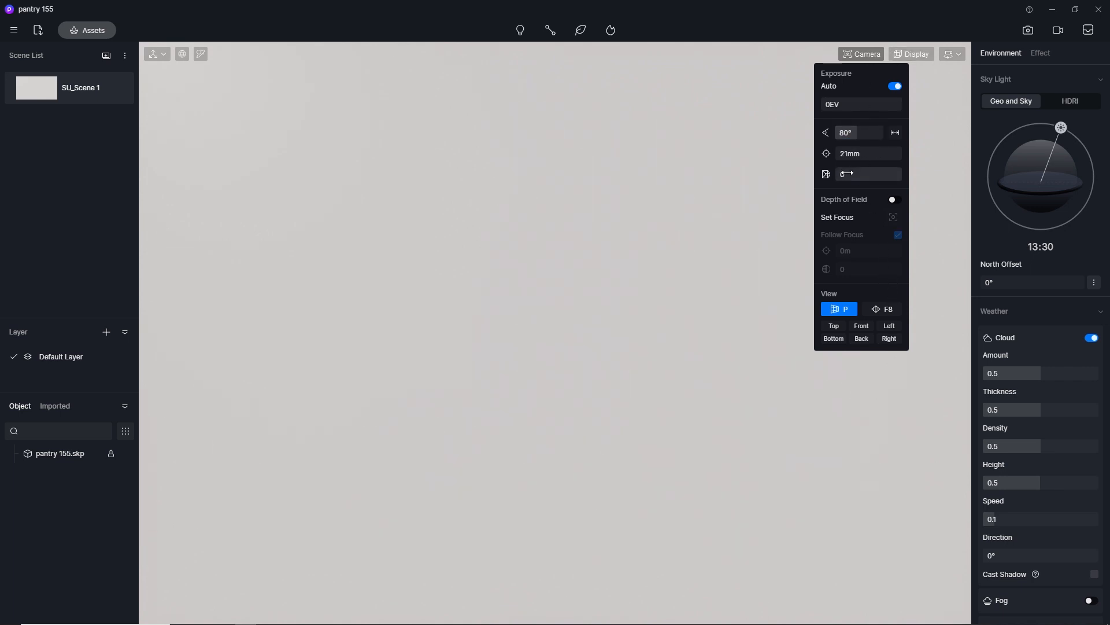
left_click_drag(848, 175, 850, 176)
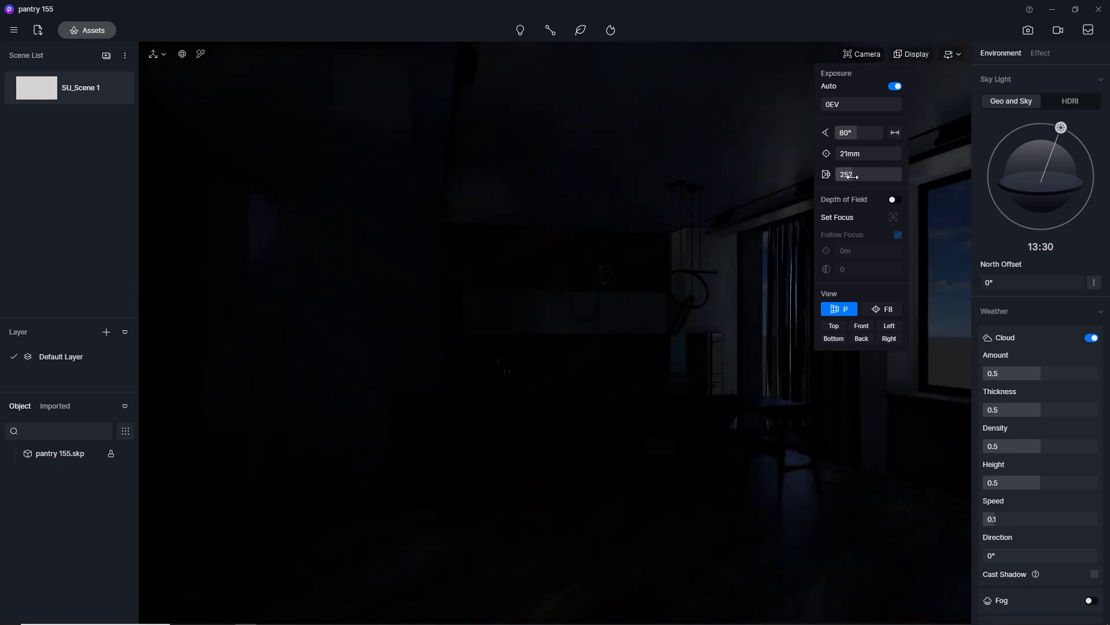
left_click(1027, 30)
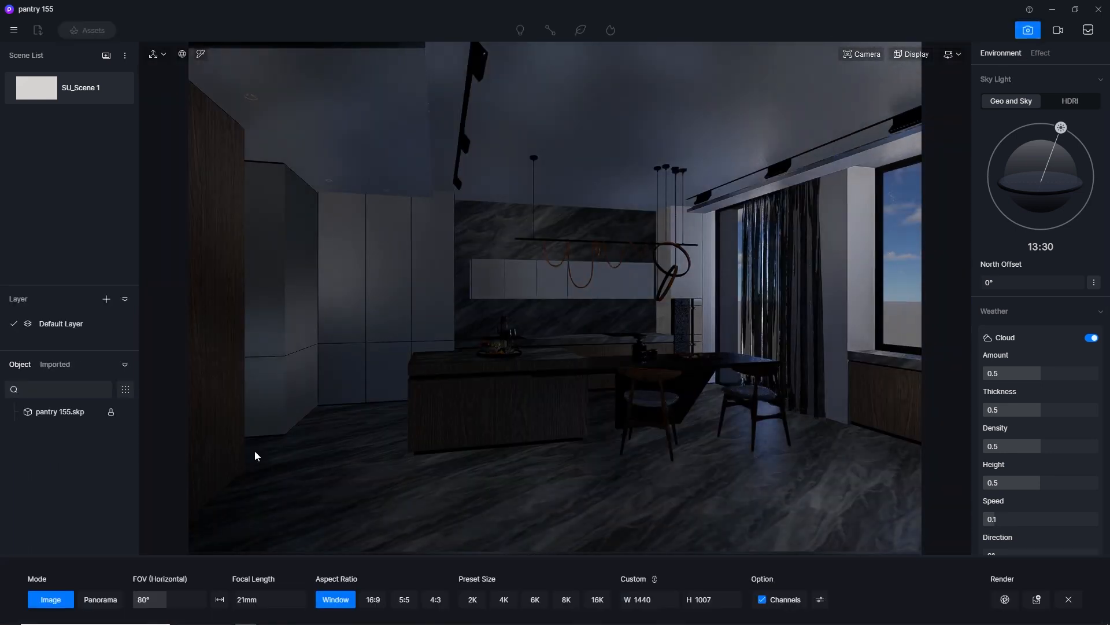
left_click(503, 599)
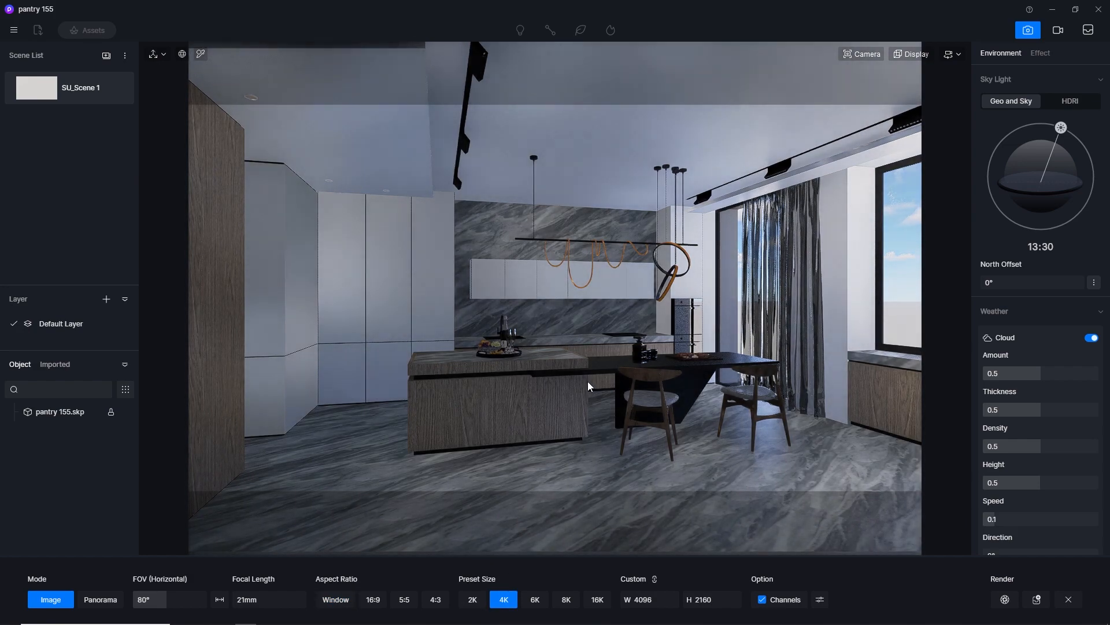
Move the camera forward and sideways to centre the kitchen island and pendant lamp in the 4K frame.
scroll(587, 381, "up", 2)
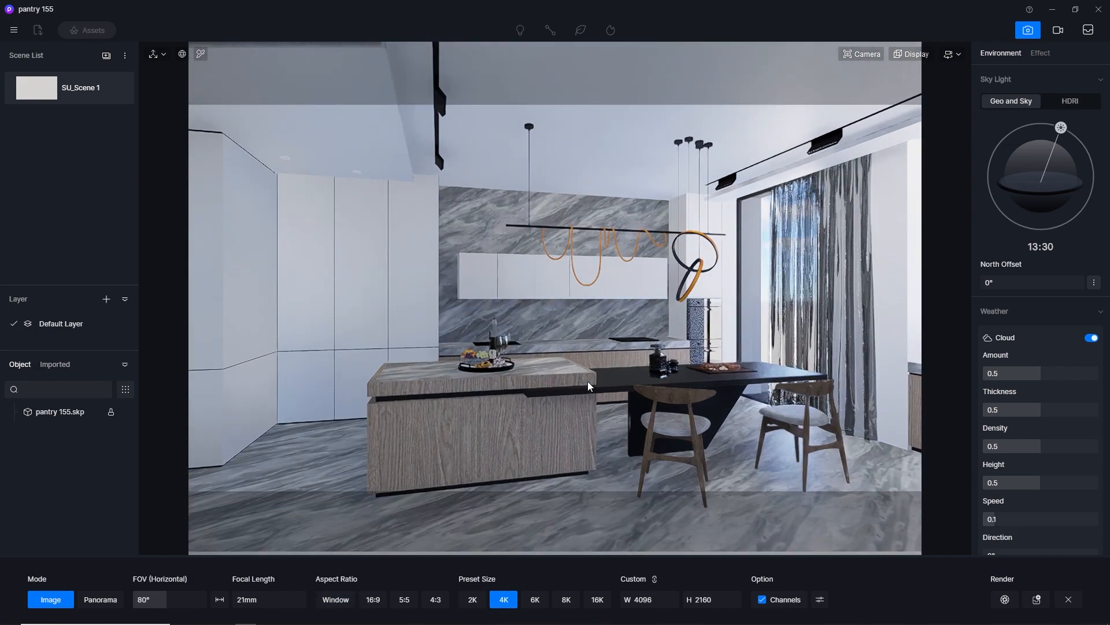
scroll(587, 380, "down", 2)
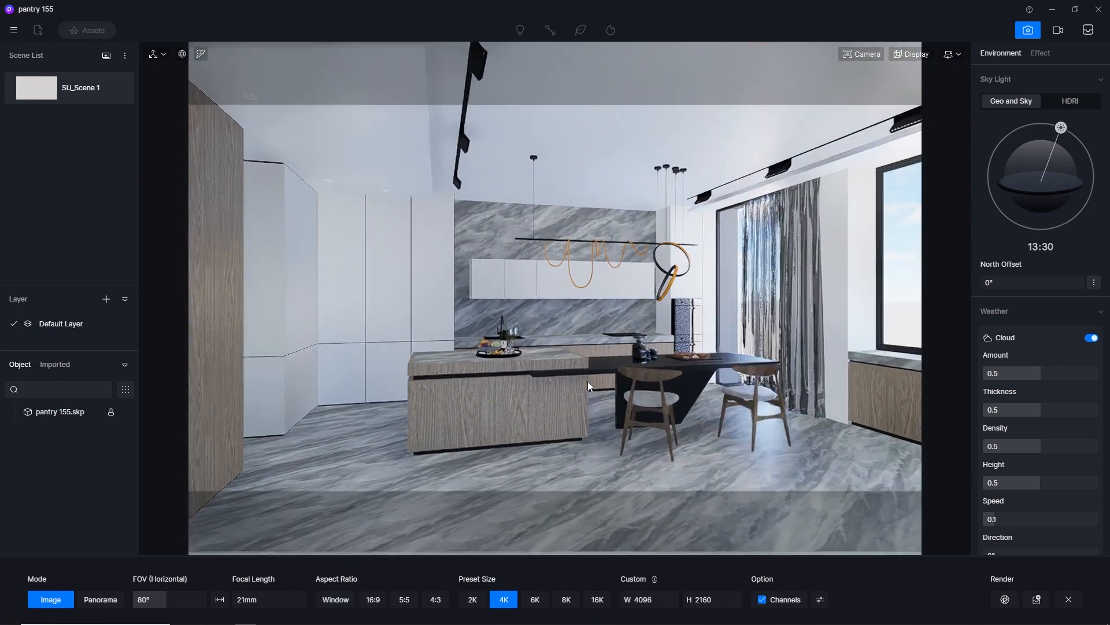
scroll(588, 380, "up", 1)
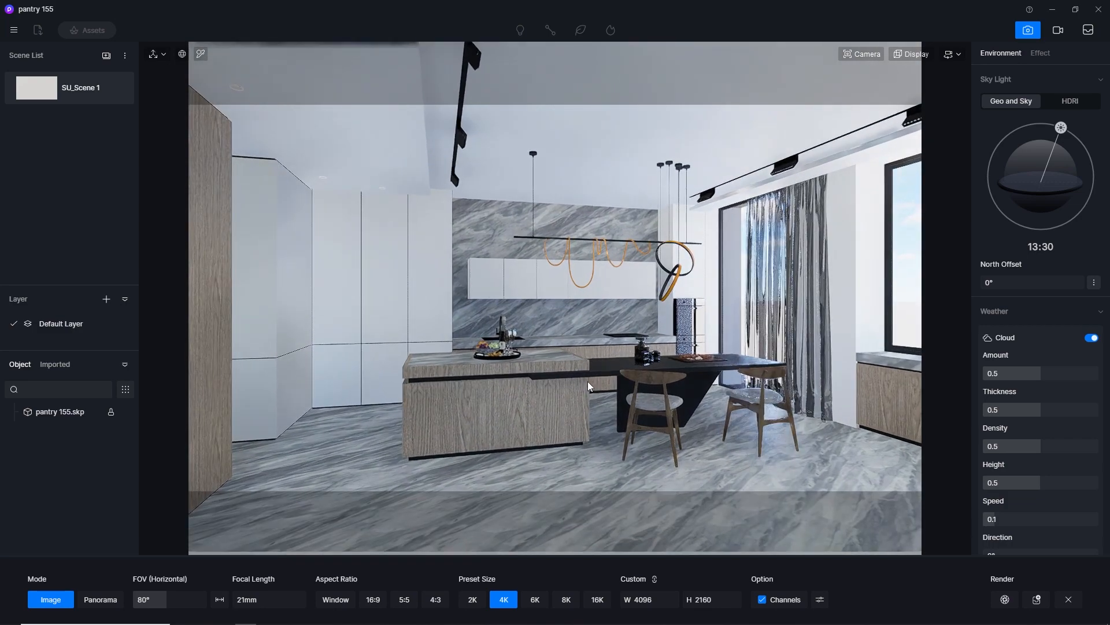
scroll(588, 380, "up", 2)
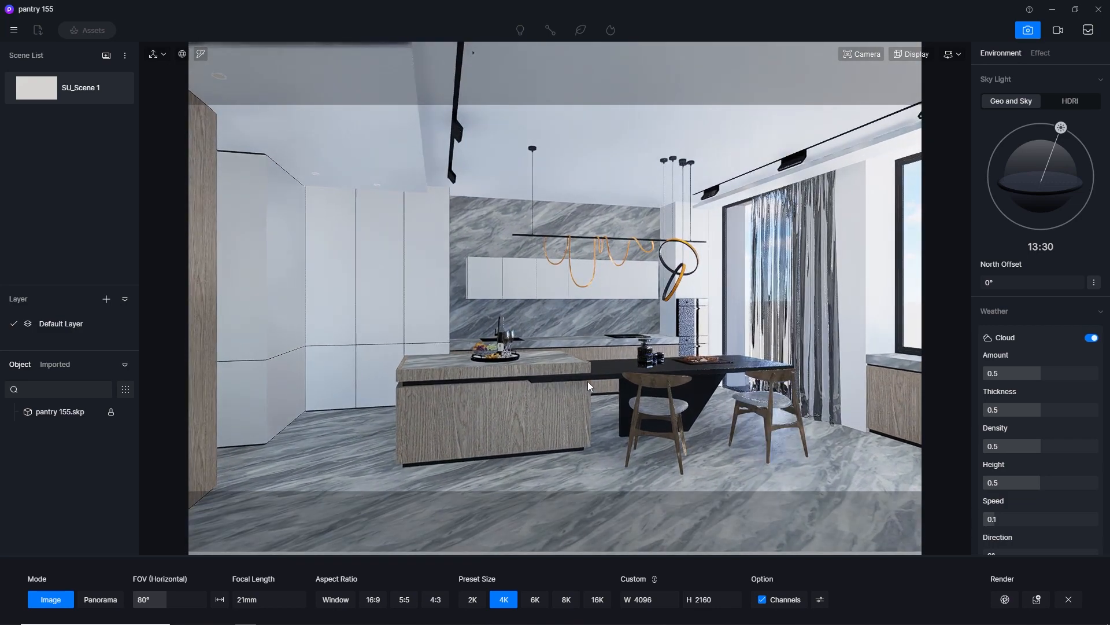
key("a")
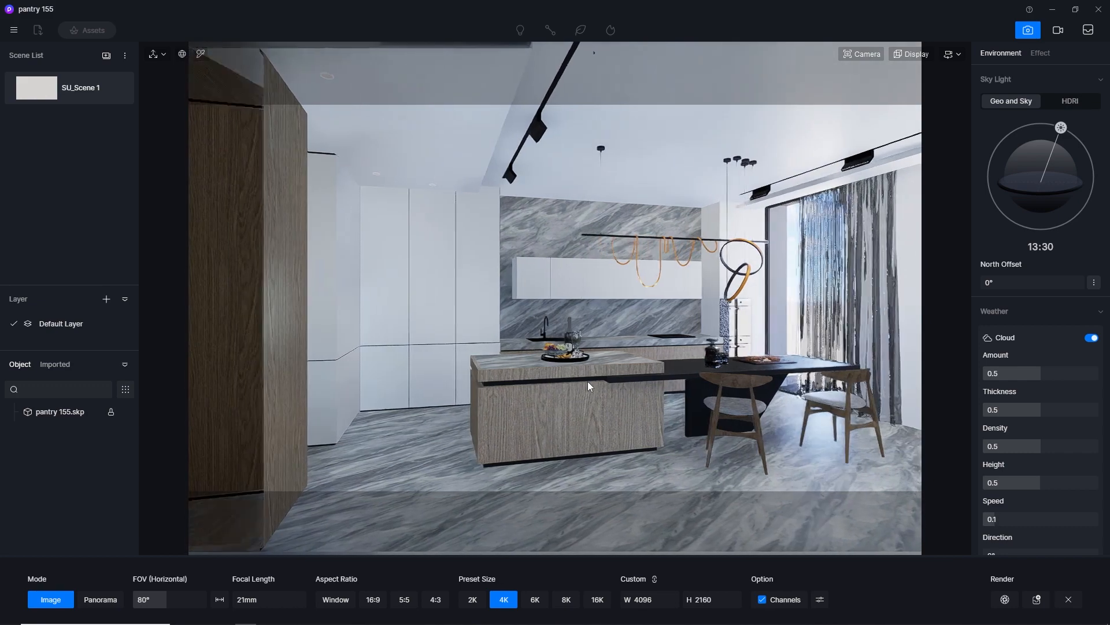
key("d")
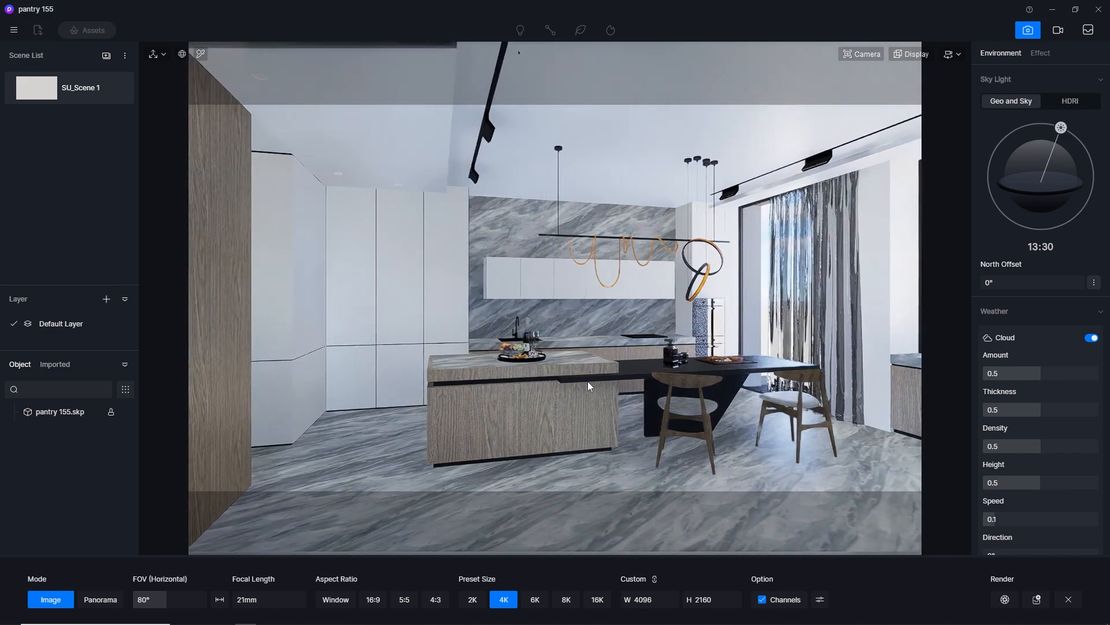
key("d")
key("d")
key("d")
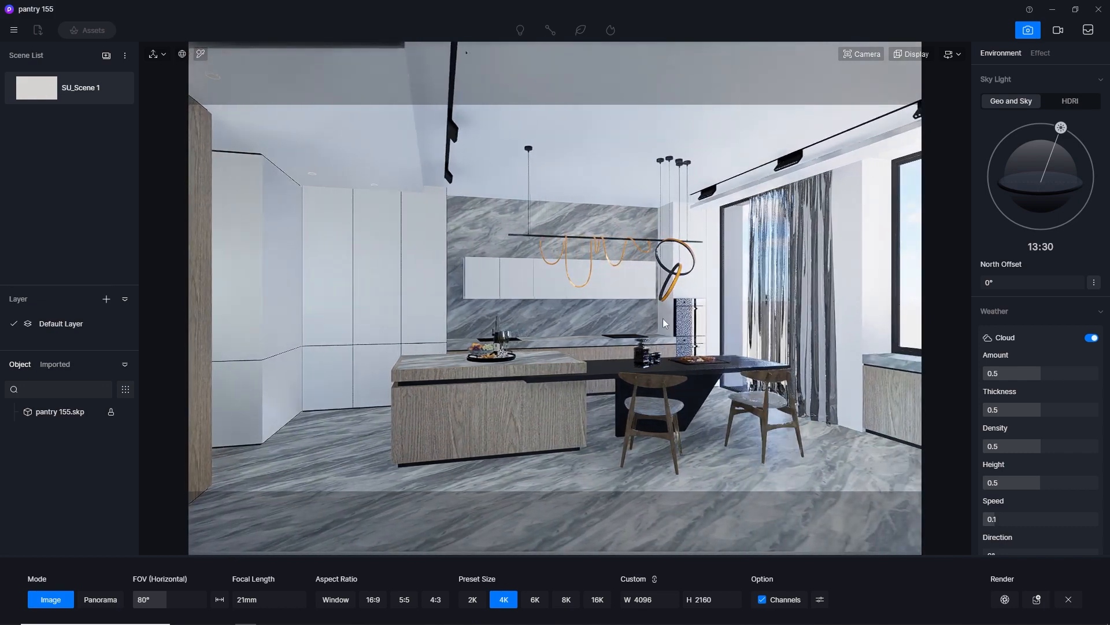
Reduce the fly navigation speed to 1 and move the camera back to include the wood cabinet and window.
left_click(953, 54)
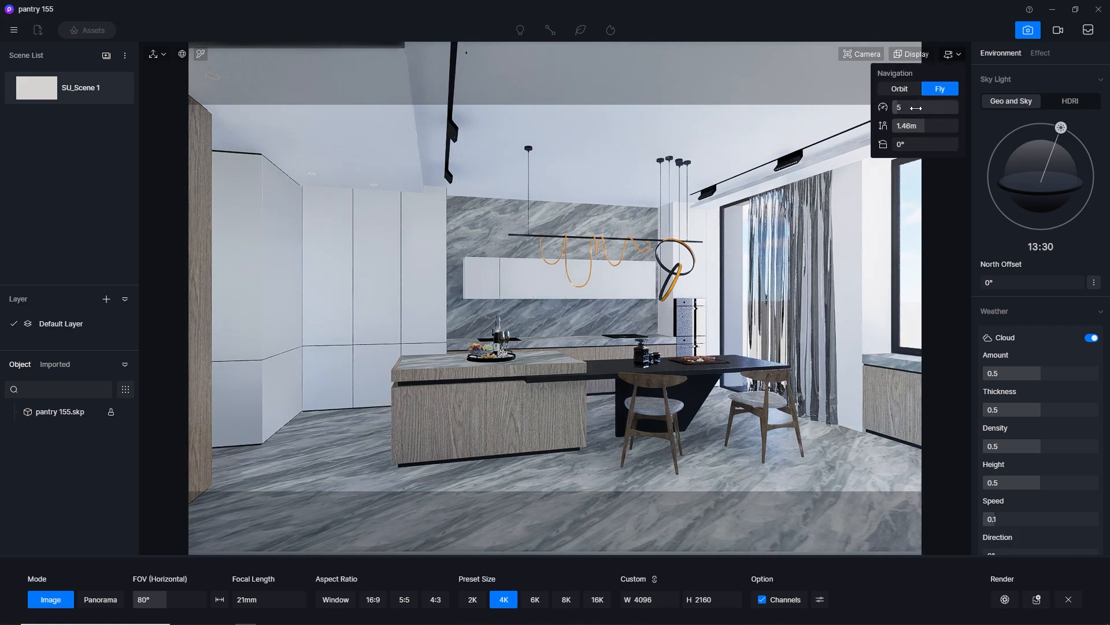
key("s")
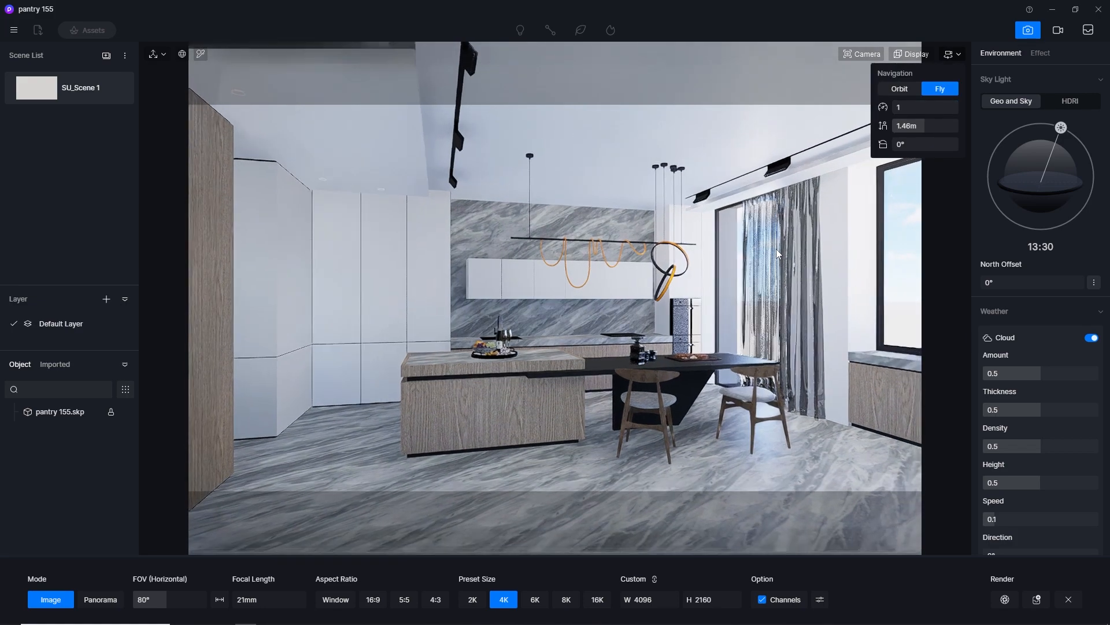
key("w")
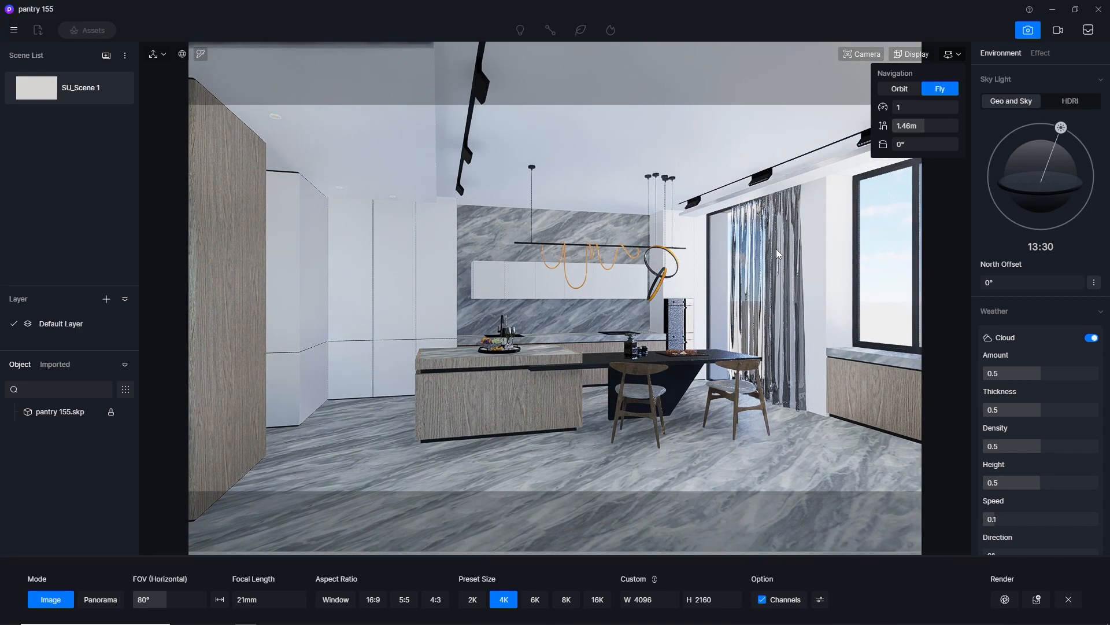
key("d")
key("a")
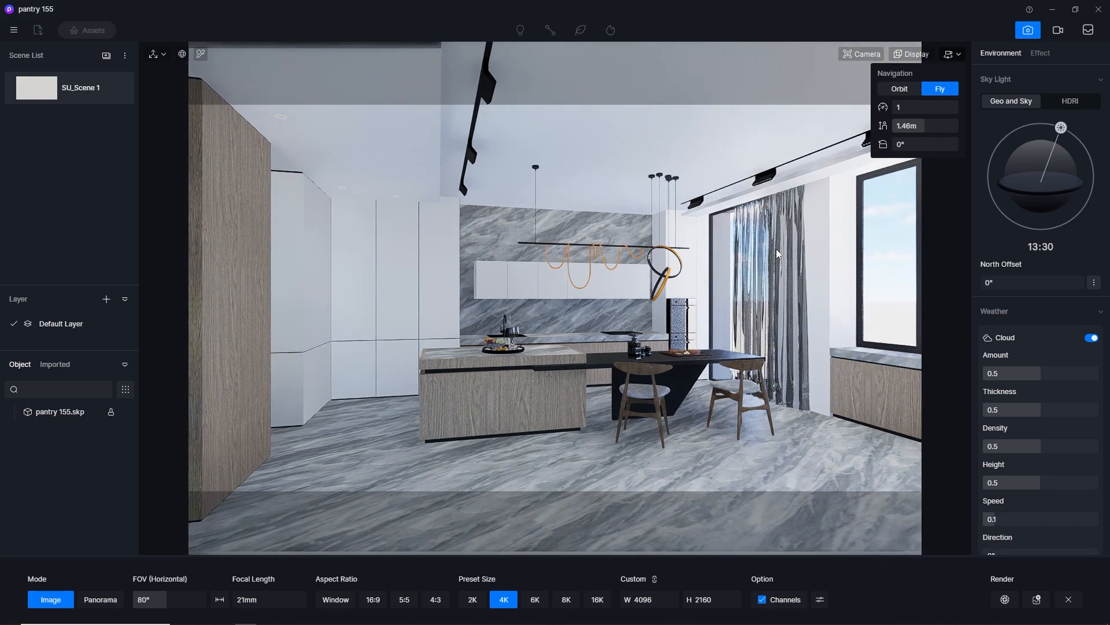
key("d")
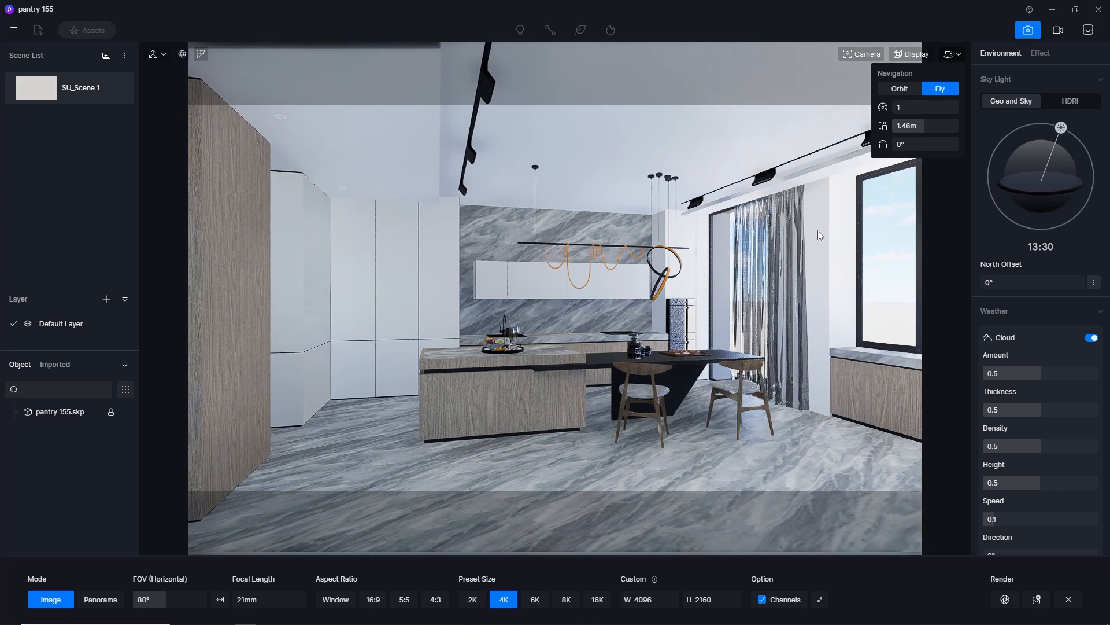
key("e")
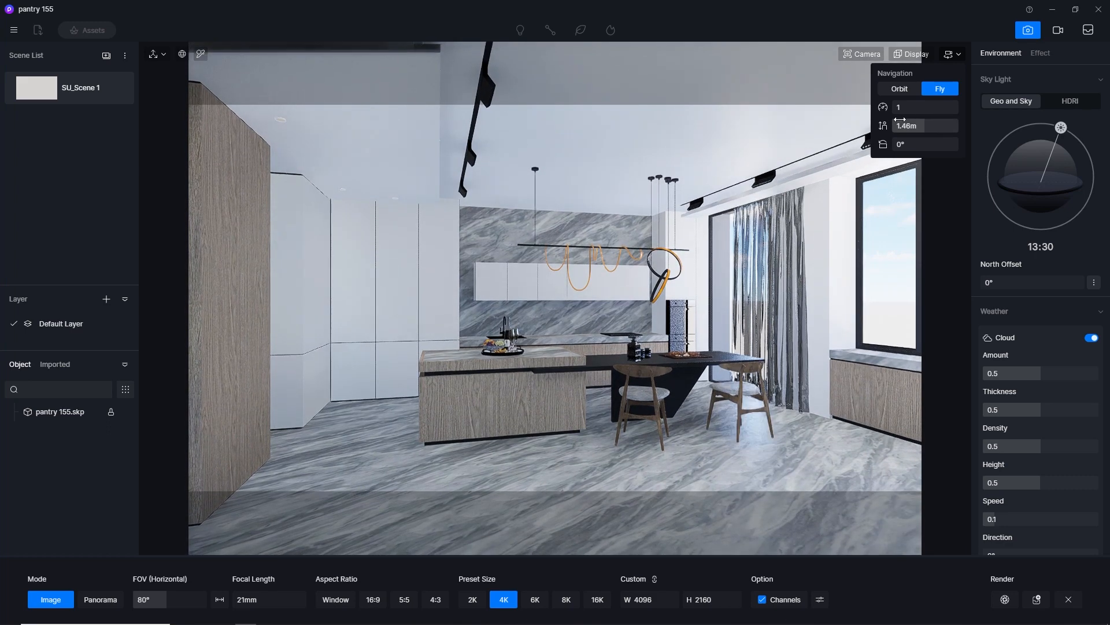
key("q")
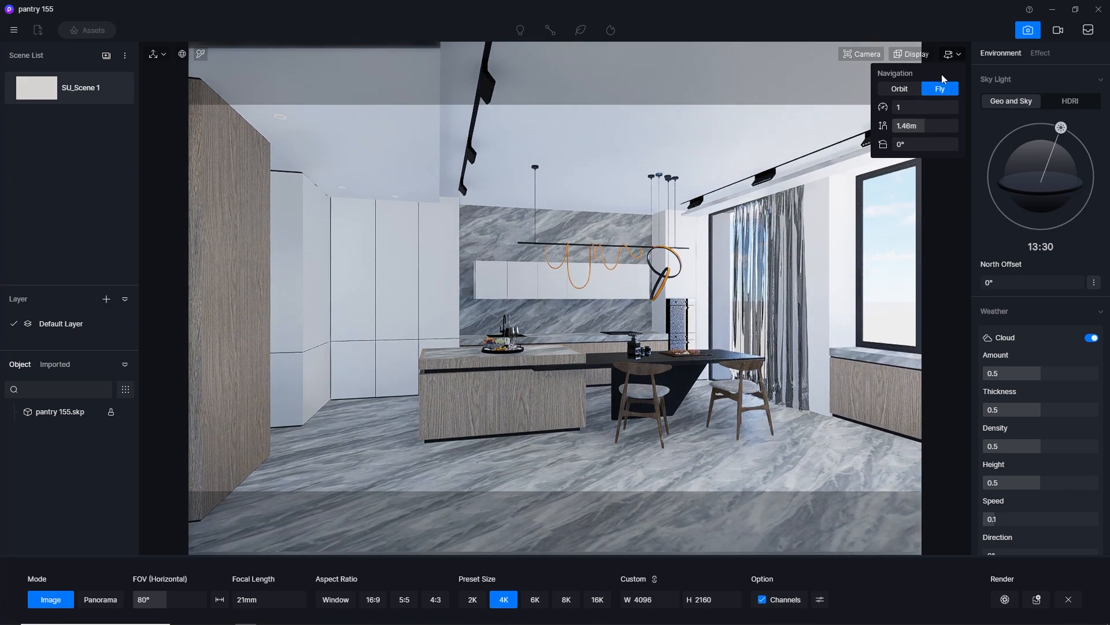
mouse_move(867, 55)
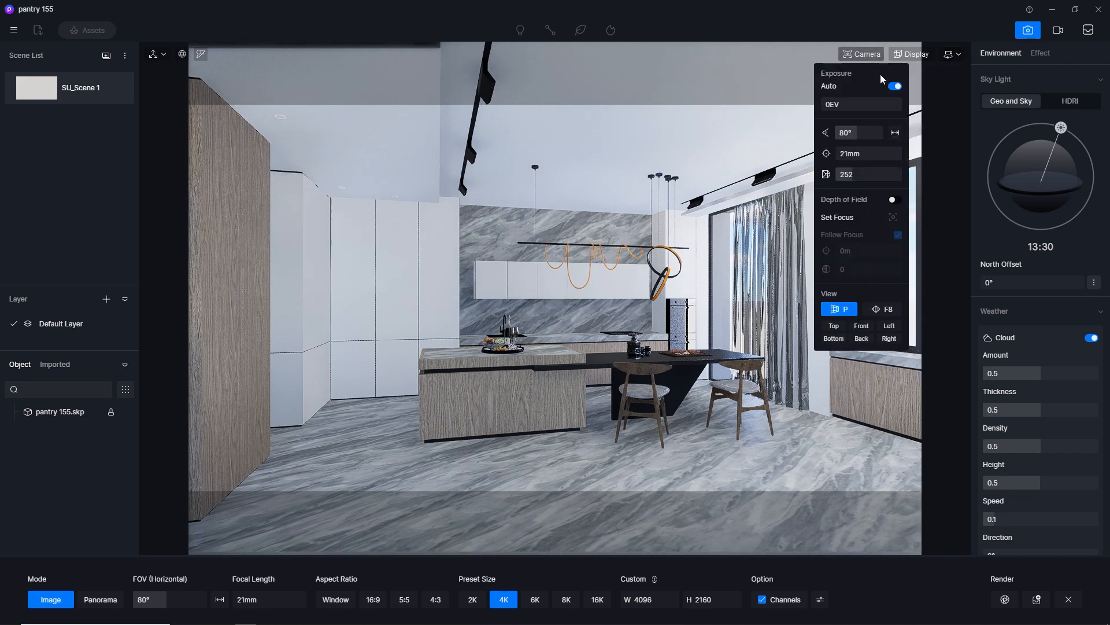
left_click(885, 309)
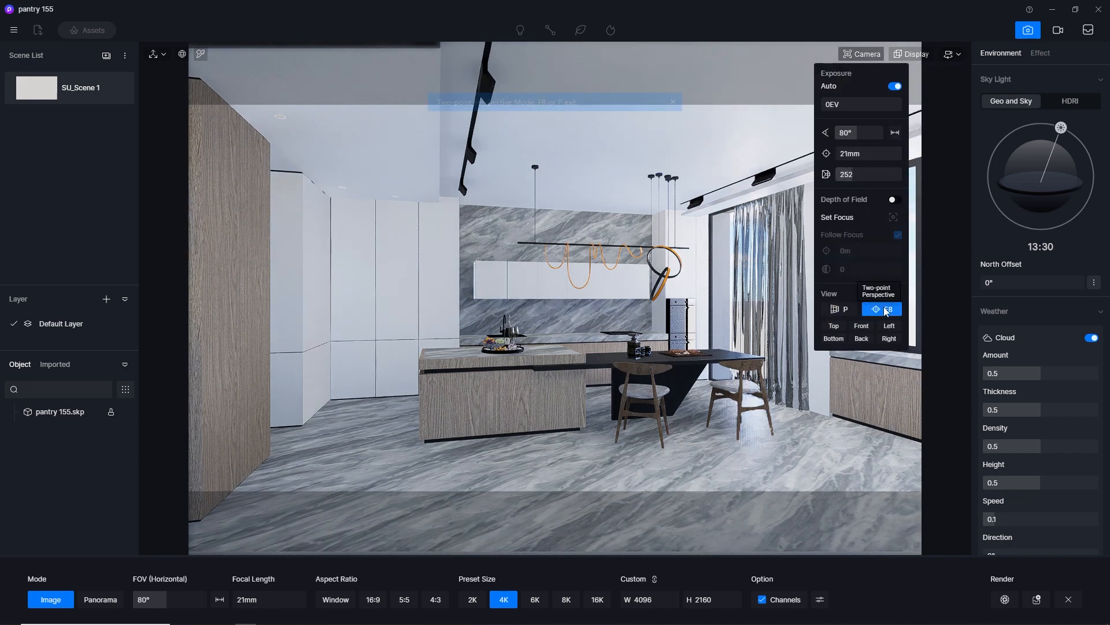
left_click(837, 309)
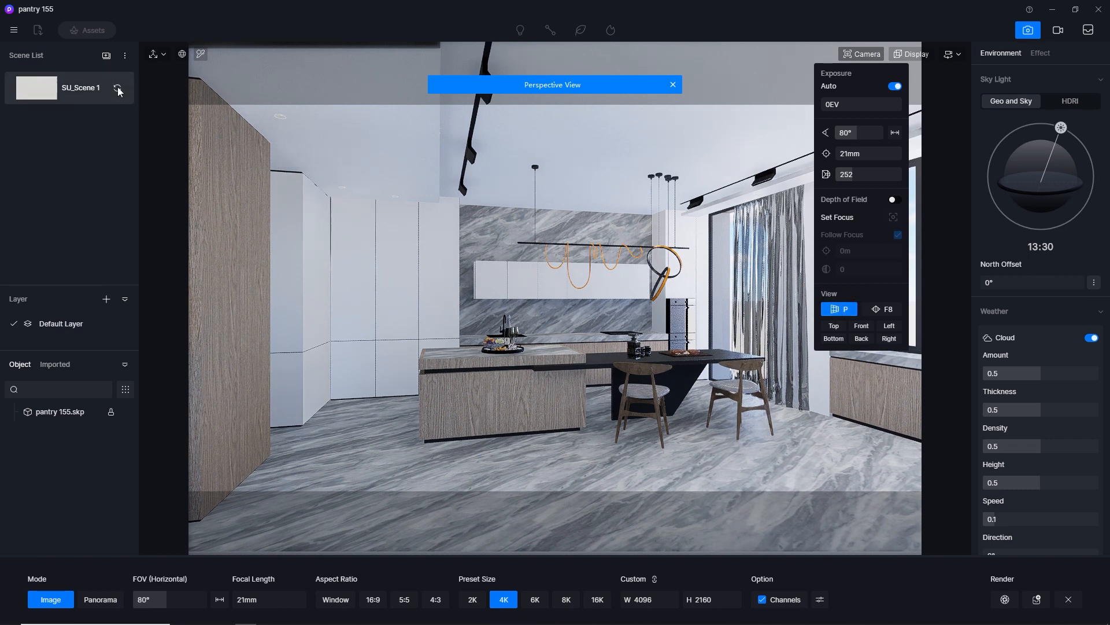
Update SU_Scene 1 with the current camera view, save the project and leave image render mode.
left_click(117, 86)
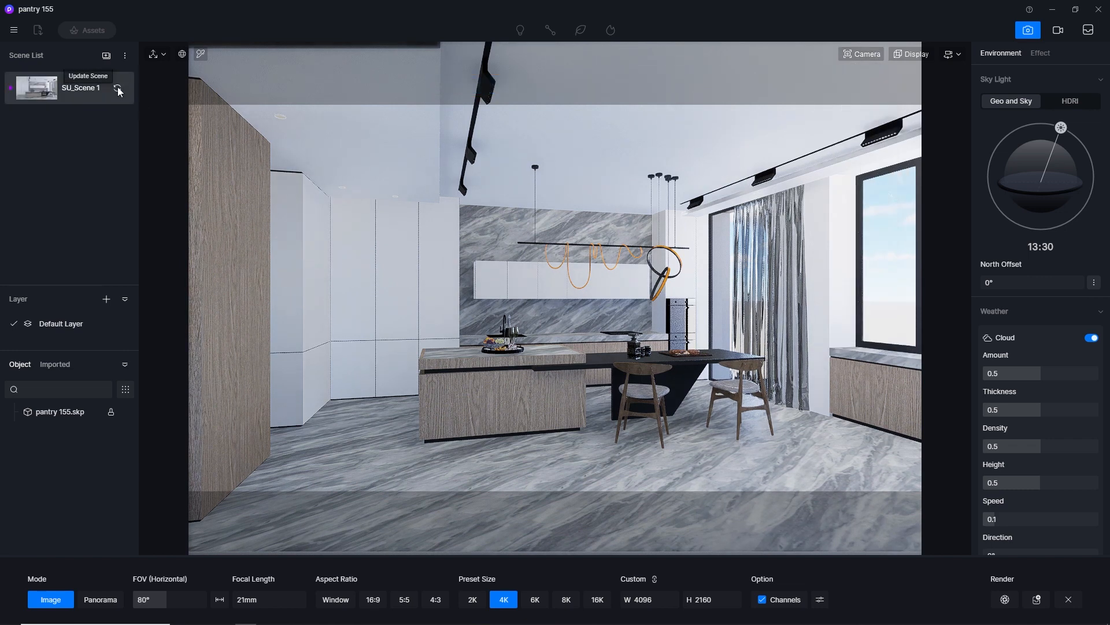
left_click(14, 30)
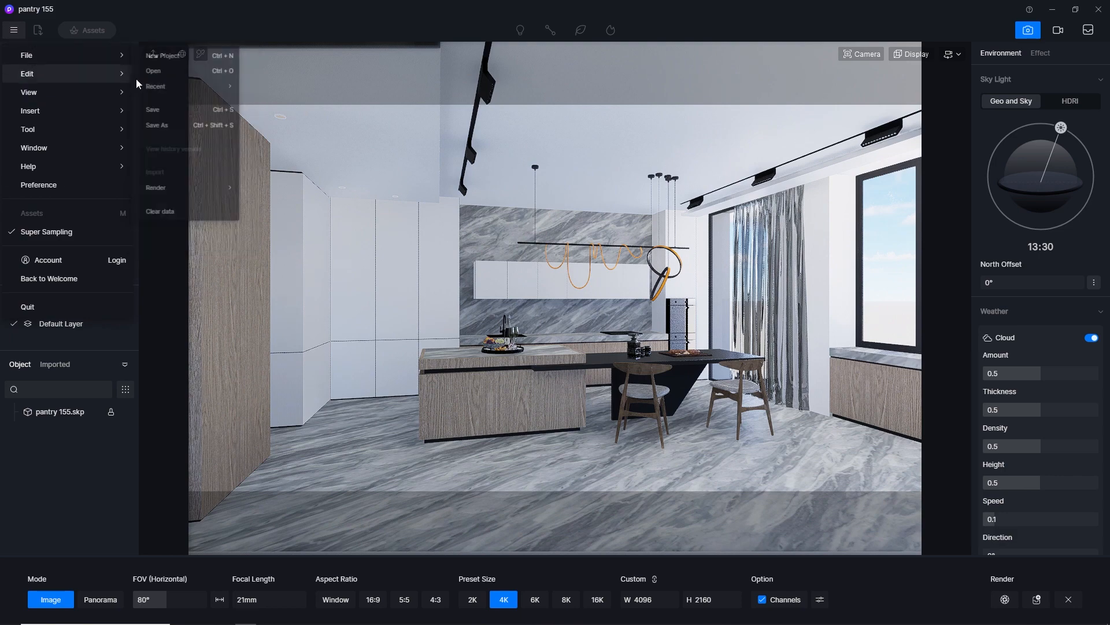
left_click(175, 118)
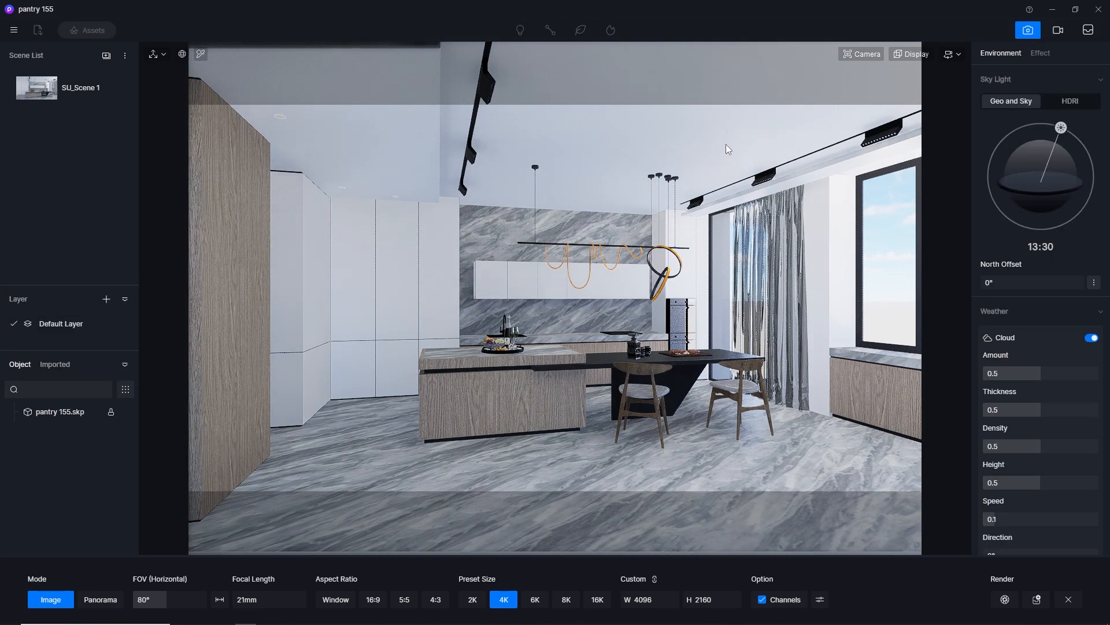
left_click(1028, 32)
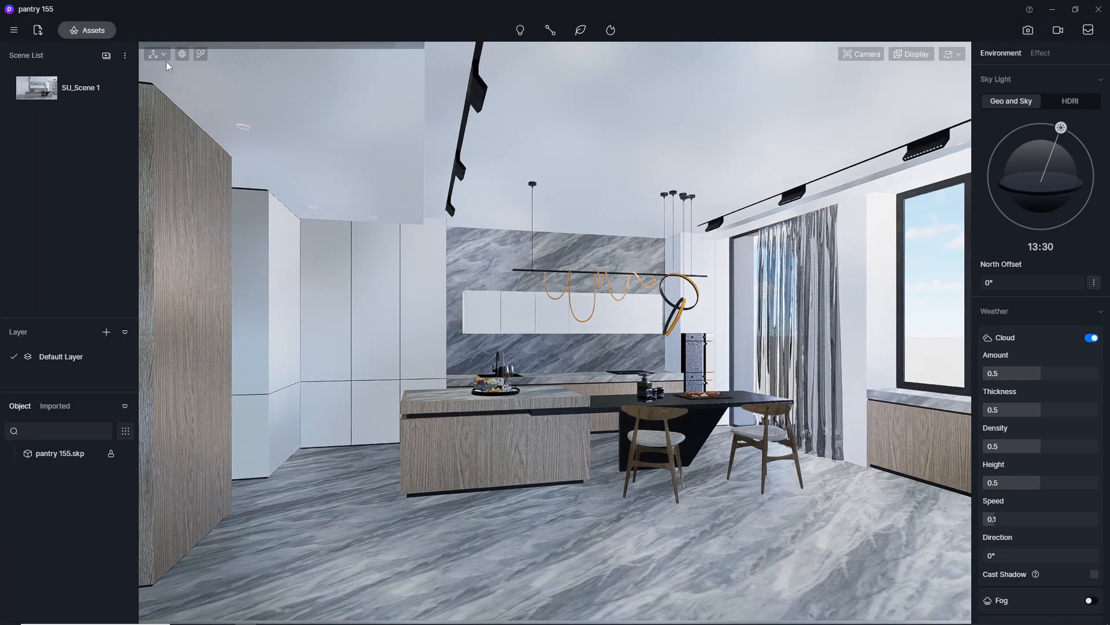
Sample the marble floor material, show its base colour map, and set Normal to 0, Specular to 0.5 and Roughness to 0.1.
left_click(201, 55)
left_click(464, 581)
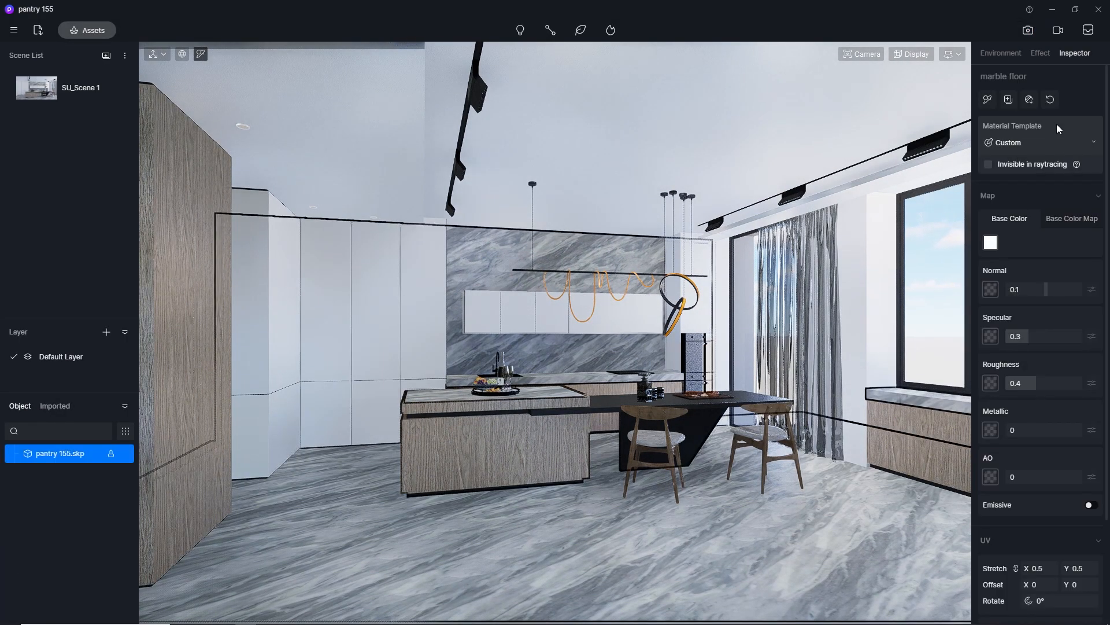
left_click(1063, 223)
left_click(1019, 288)
type("0")
key("Return")
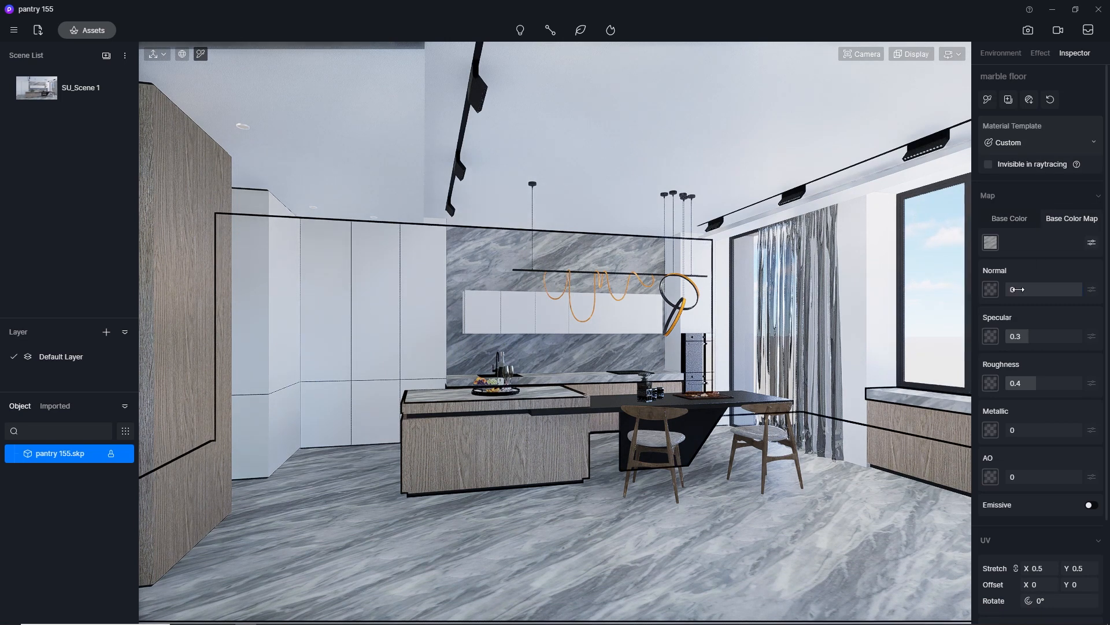
key("Return")
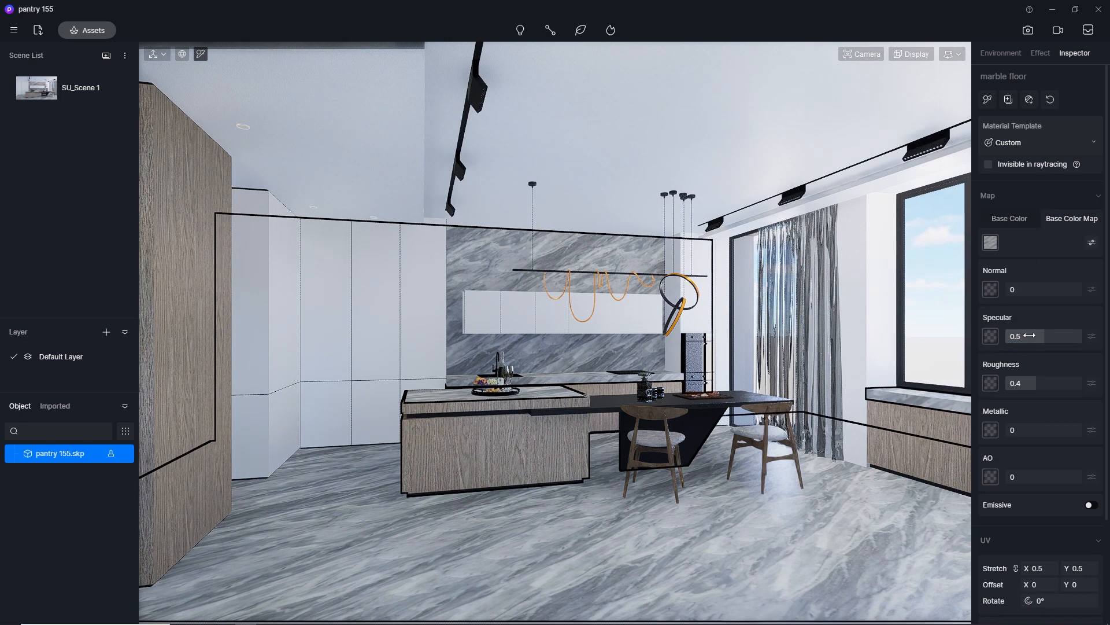
left_click(1035, 383)
type("0.1")
key("Return")
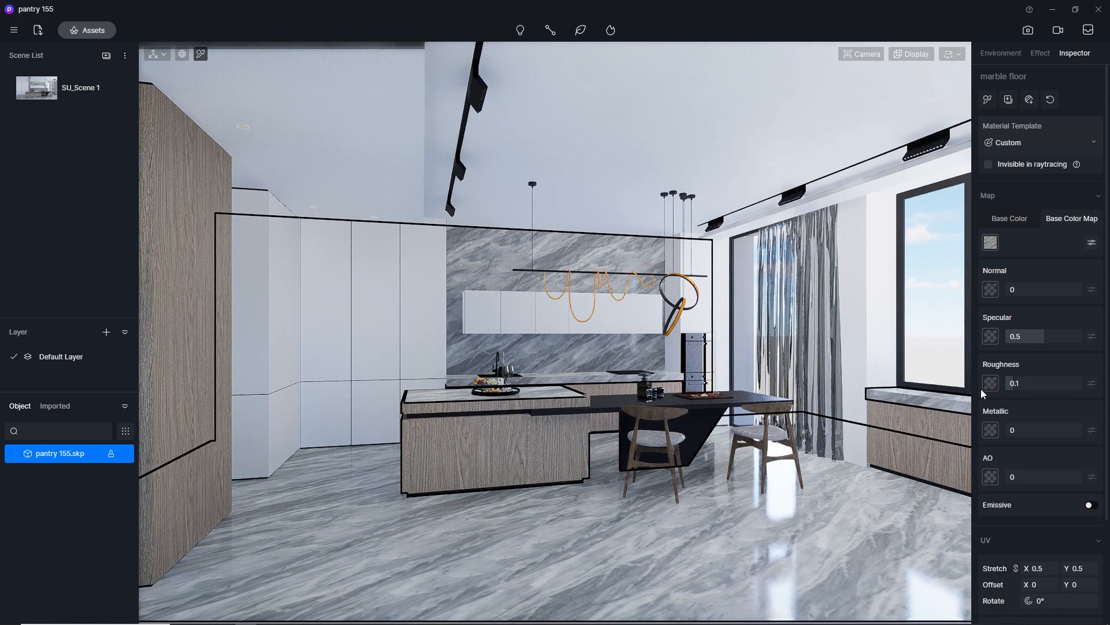
Sample the wood veneer on the kitchen island and copy its base colour map into the Normal map slot.
left_click(526, 458)
left_click(990, 243)
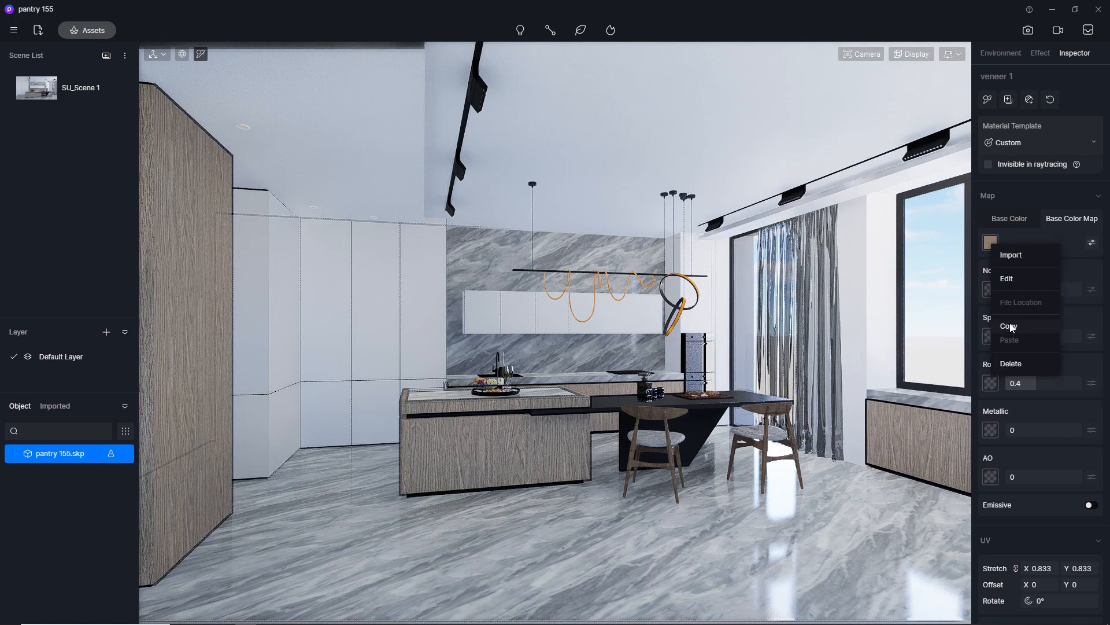
left_click(1009, 326)
left_click(990, 289)
left_click(1010, 386)
Set the wood veneer material's Specular to 0.5 and Roughness to 0.3.
left_click(1023, 336)
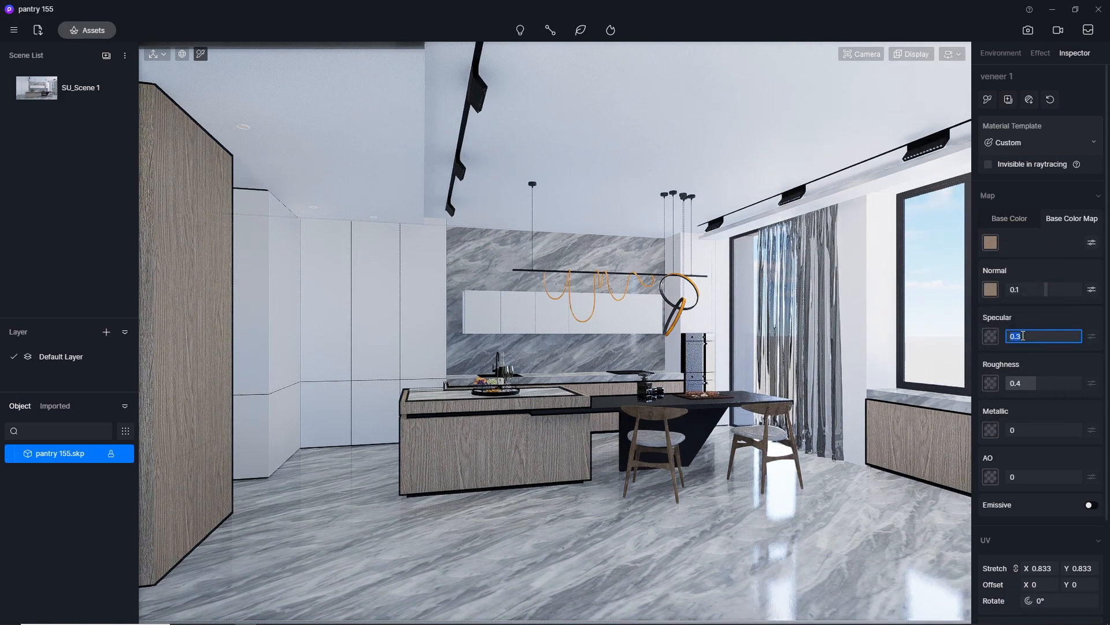
type("0.5")
left_click(1030, 377)
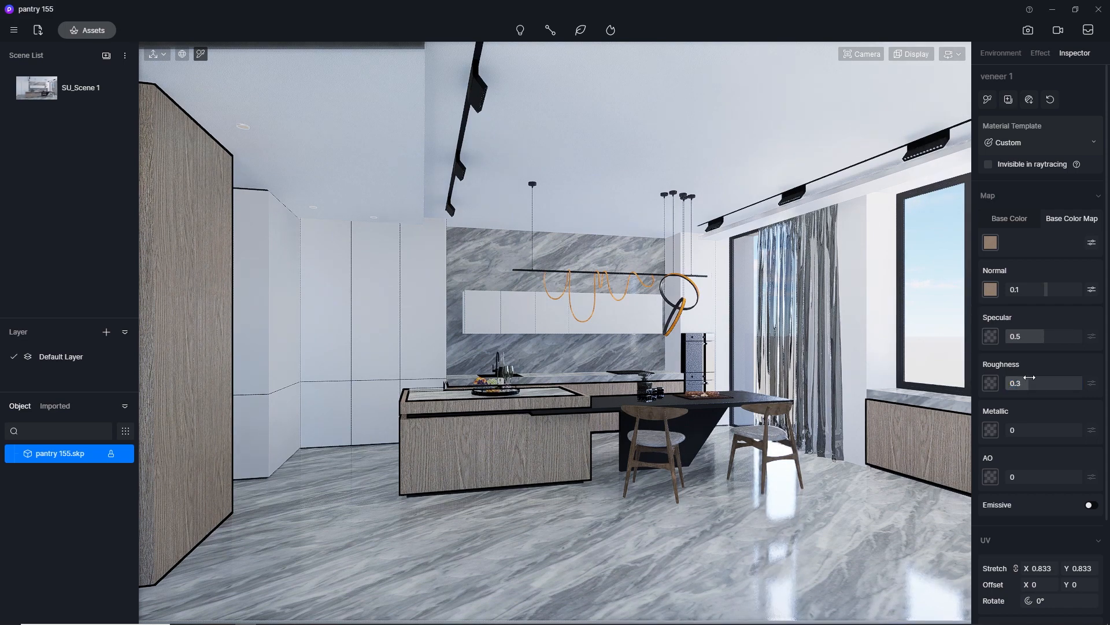
Sample the milk grey material on the tall cabinets, show its base colour, and set Specular to 0.5 and Roughness to 0.3.
left_click(384, 283)
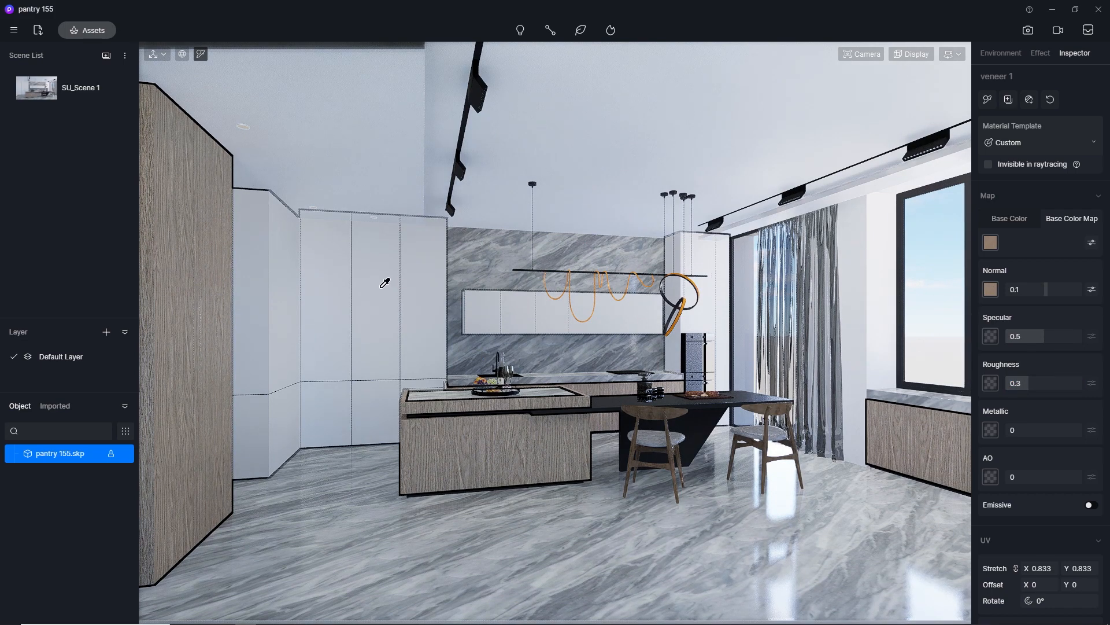
left_click(1005, 219)
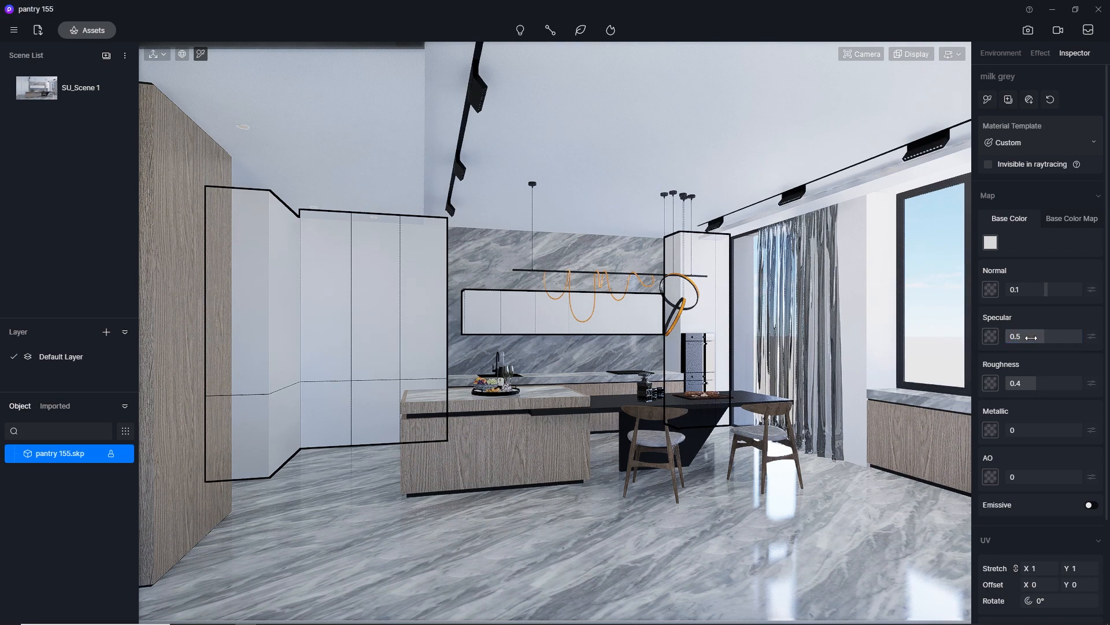
left_click(1025, 384)
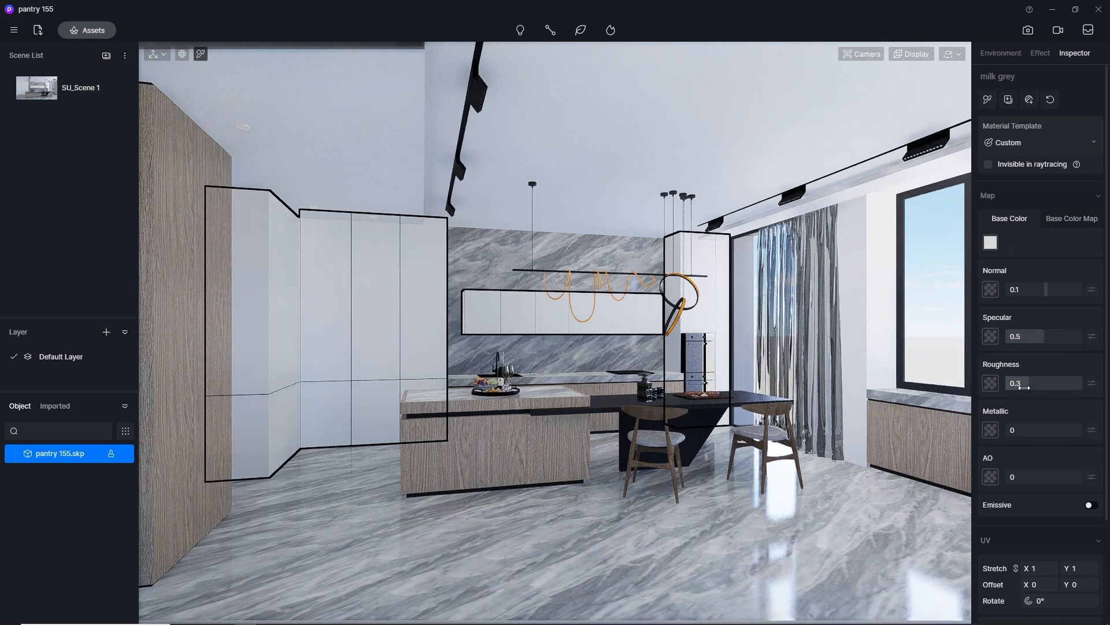
Copy the wall plaster's base colour map into its Normal map slot and set its Roughness to 0.8.
left_click(872, 256)
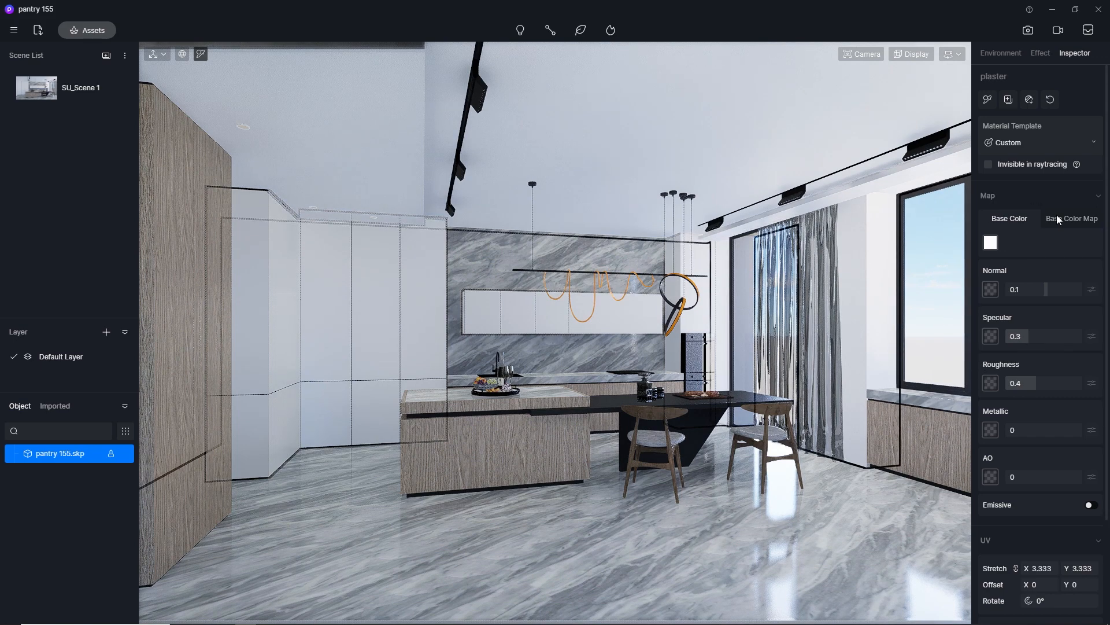
left_click(1058, 219)
left_click(990, 243)
left_click(1018, 327)
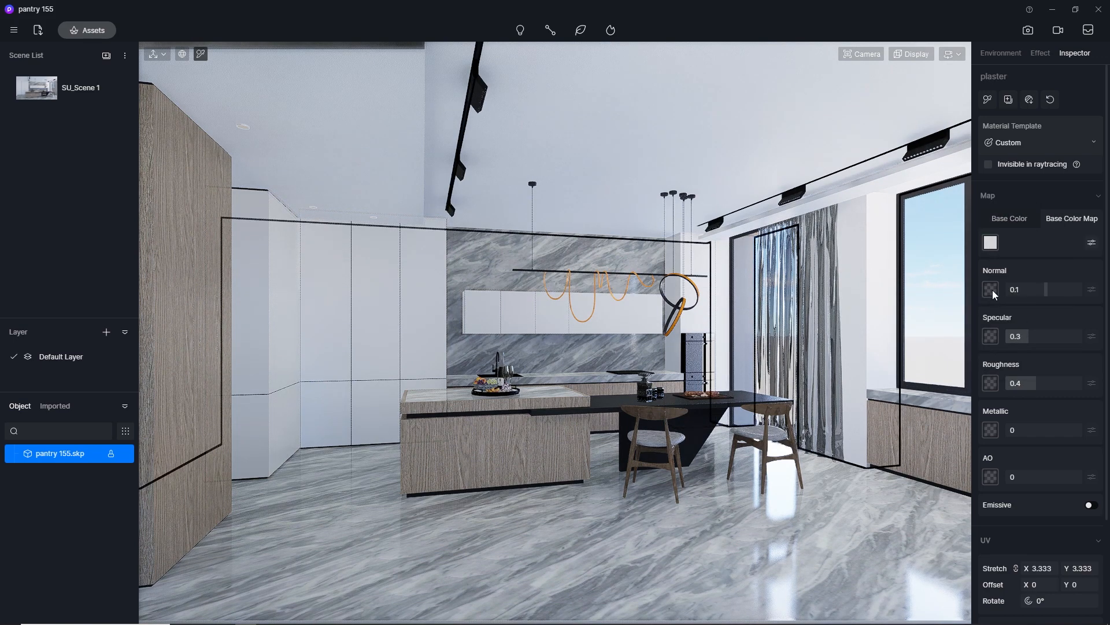
left_click(991, 289)
left_click(1025, 386)
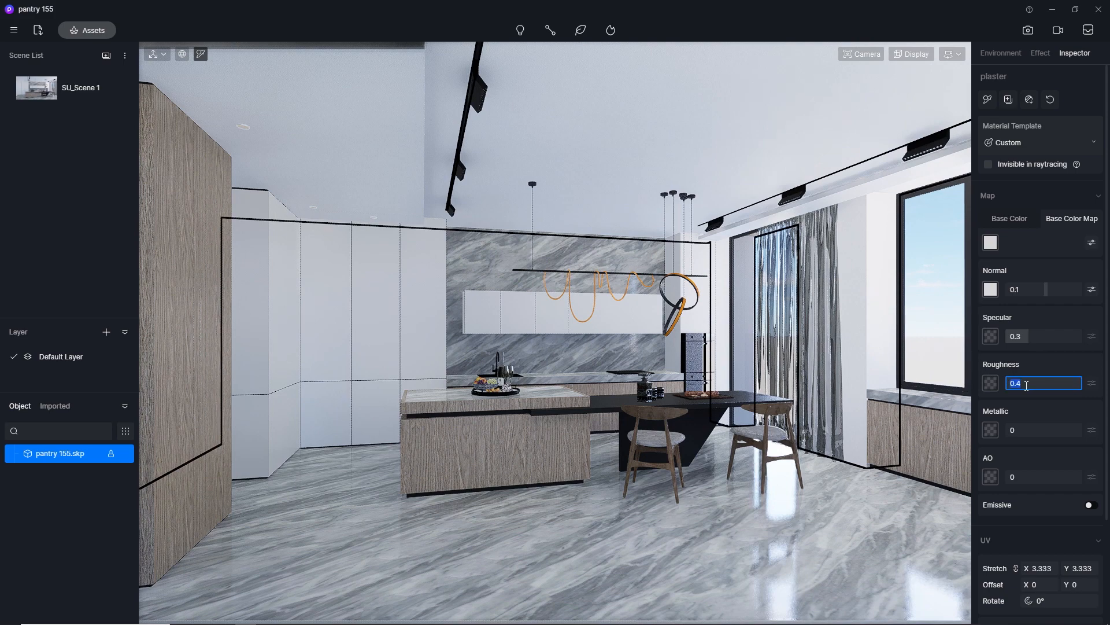
key("Return")
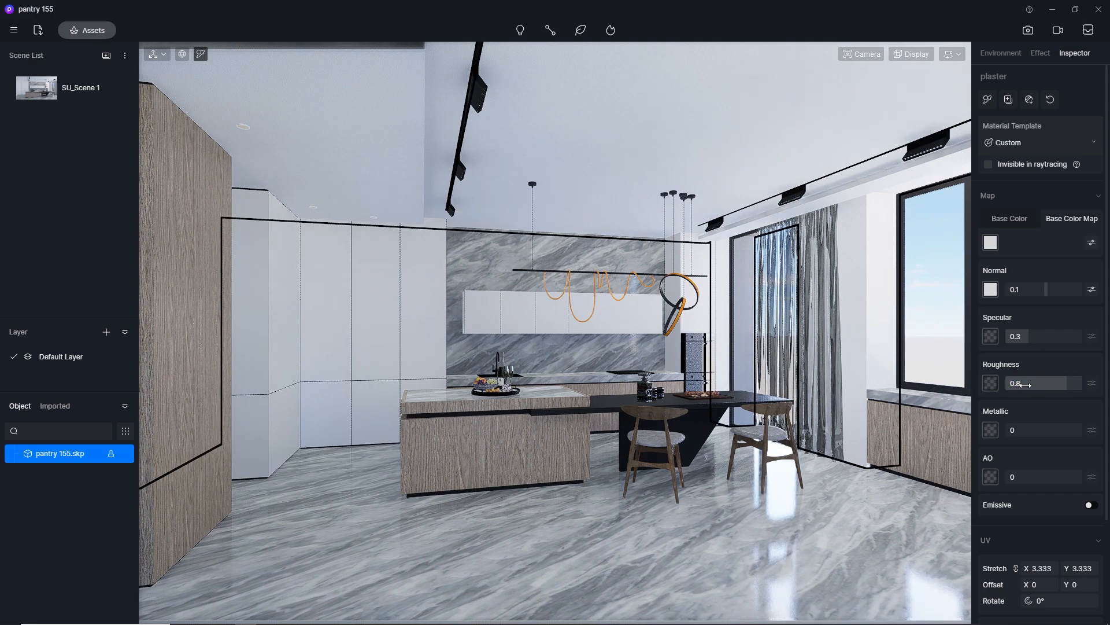
Sample the dark anth material and set its Specular to 0.5 and Roughness to 0.3.
left_click(761, 363)
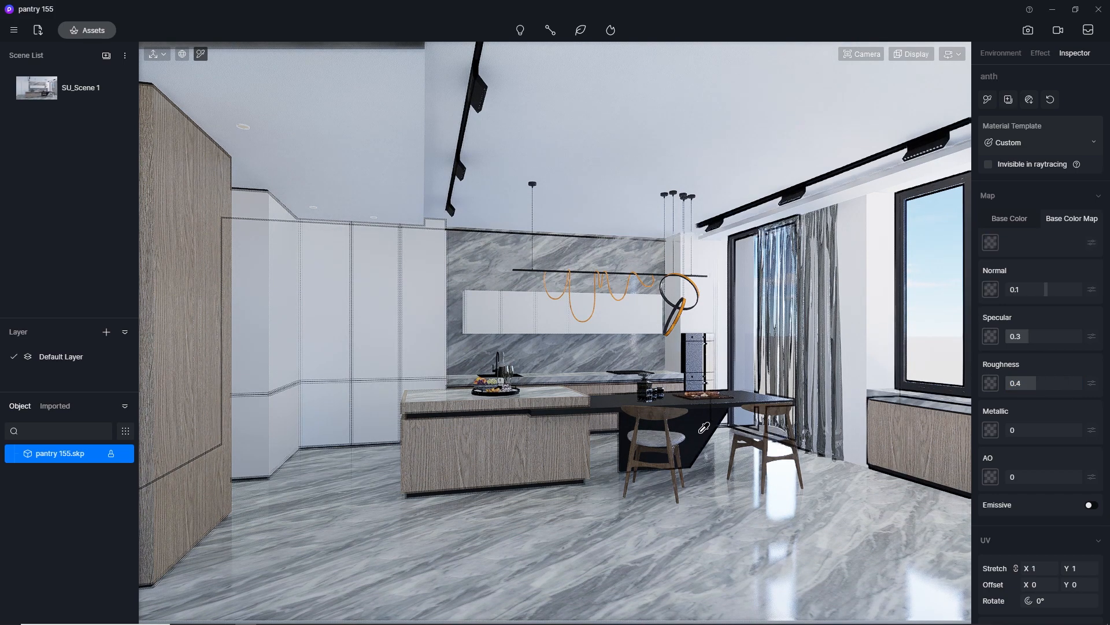
double_click(1039, 336)
key("Return")
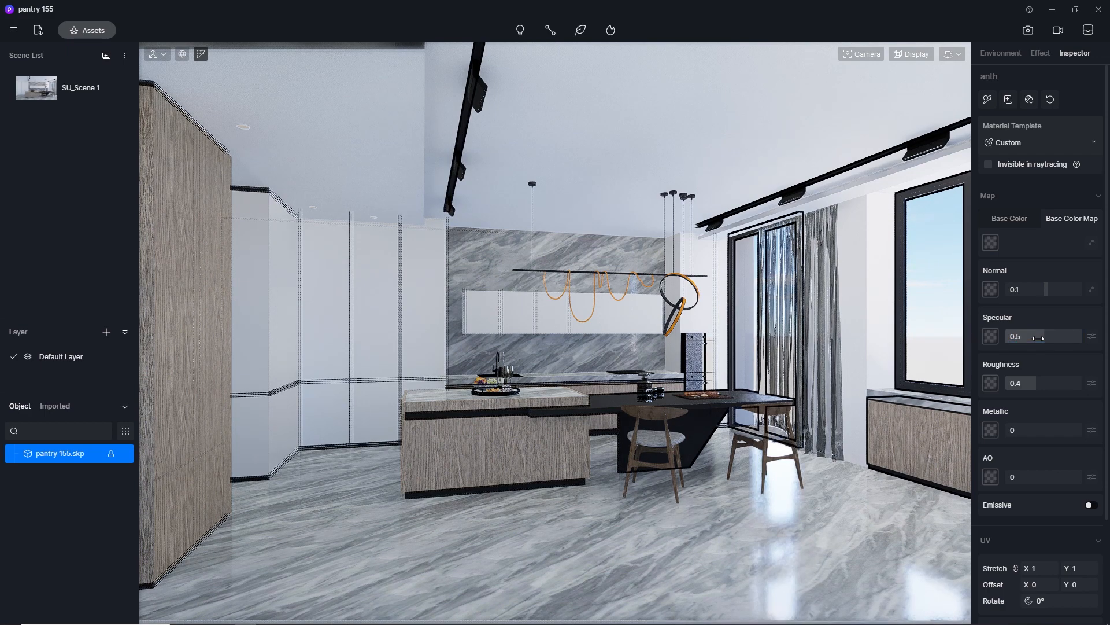
left_click(1045, 386)
type("0.3")
key("Return")
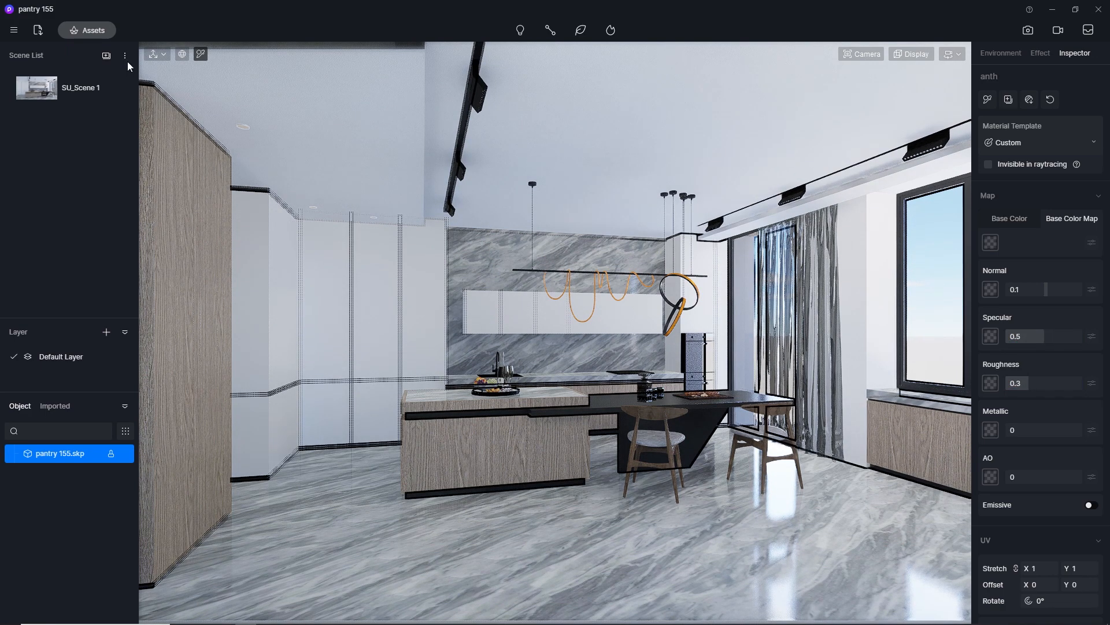
Apply the Normal Glass material from the online asset library's Glass category to the window panes.
left_click(91, 31)
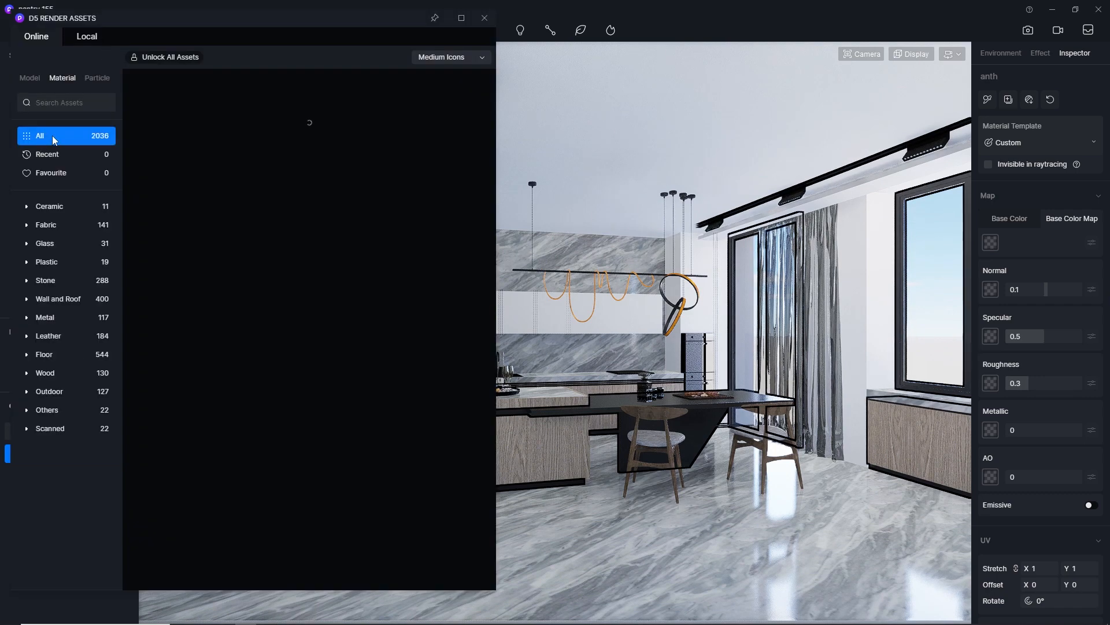
left_click(101, 242)
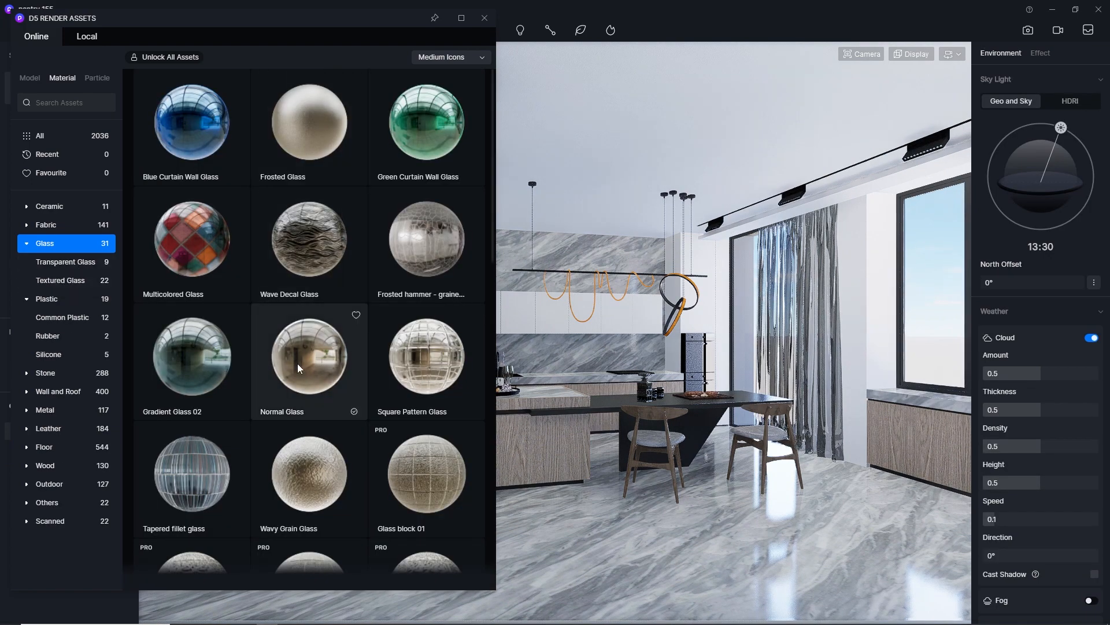
left_click_drag(299, 368, 931, 263)
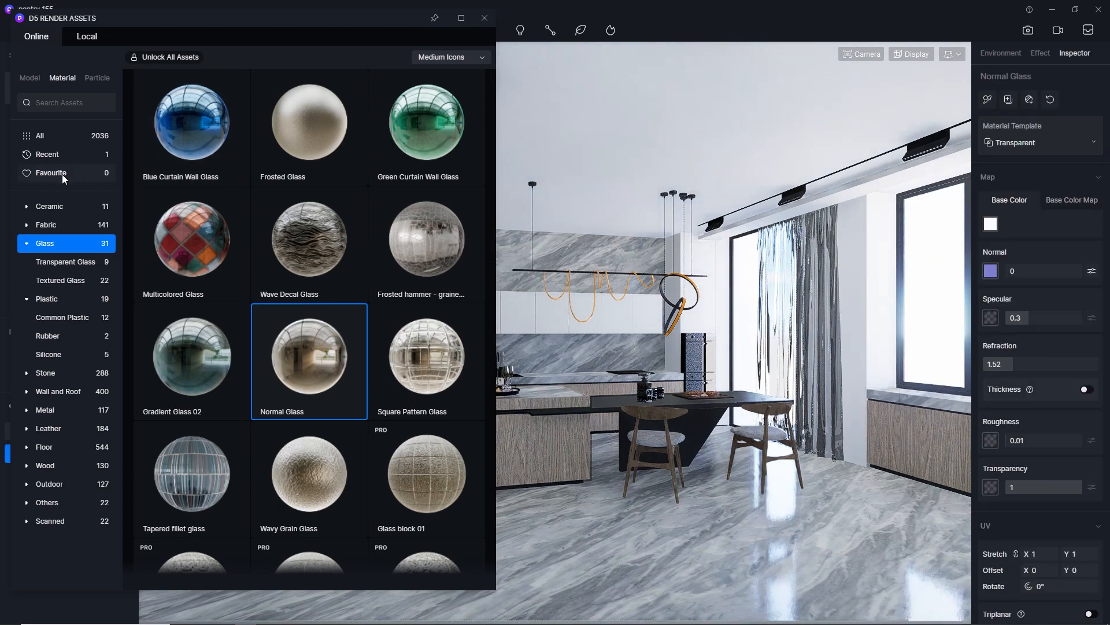
Apply the favourite material White Gauze Curtain3 to the sheer curtain, and close the asset library.
left_click(65, 175)
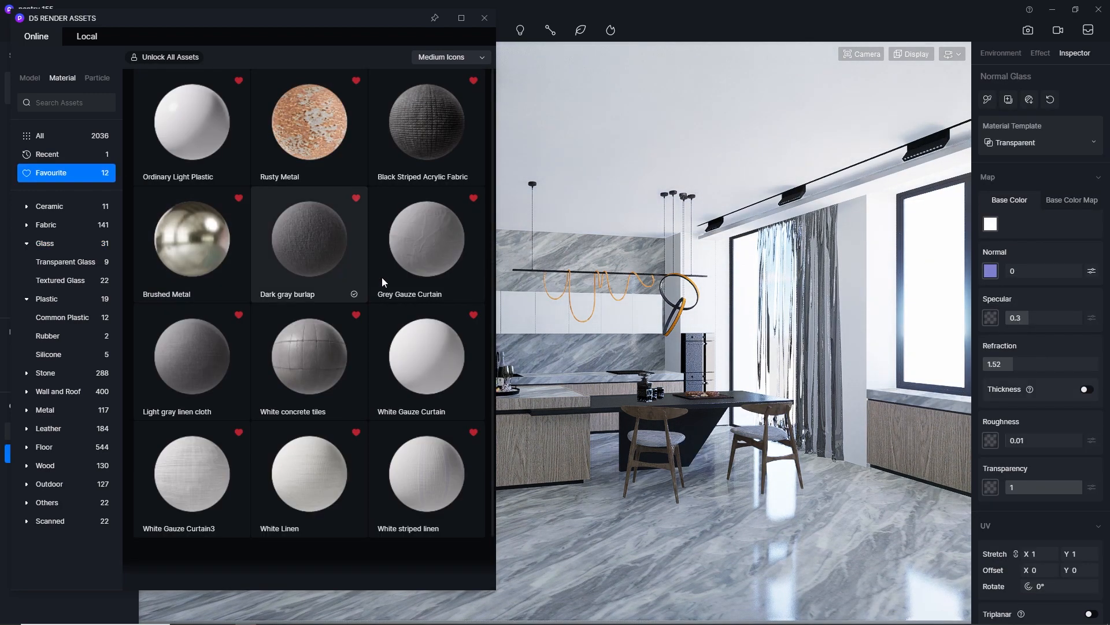
scroll(290, 438, "down", 1)
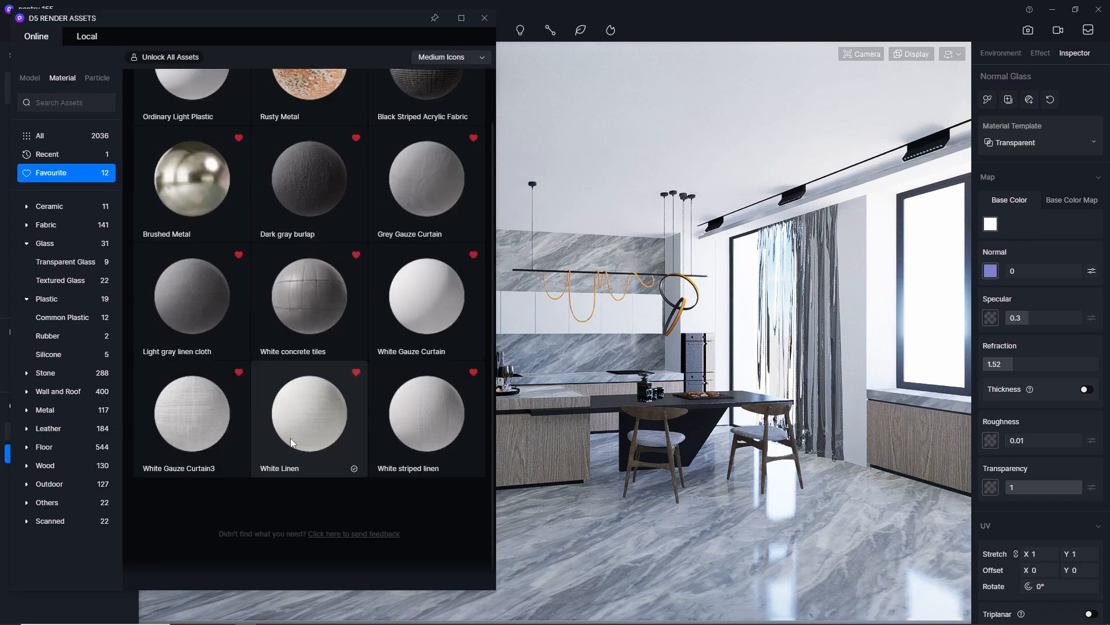
left_click(177, 428)
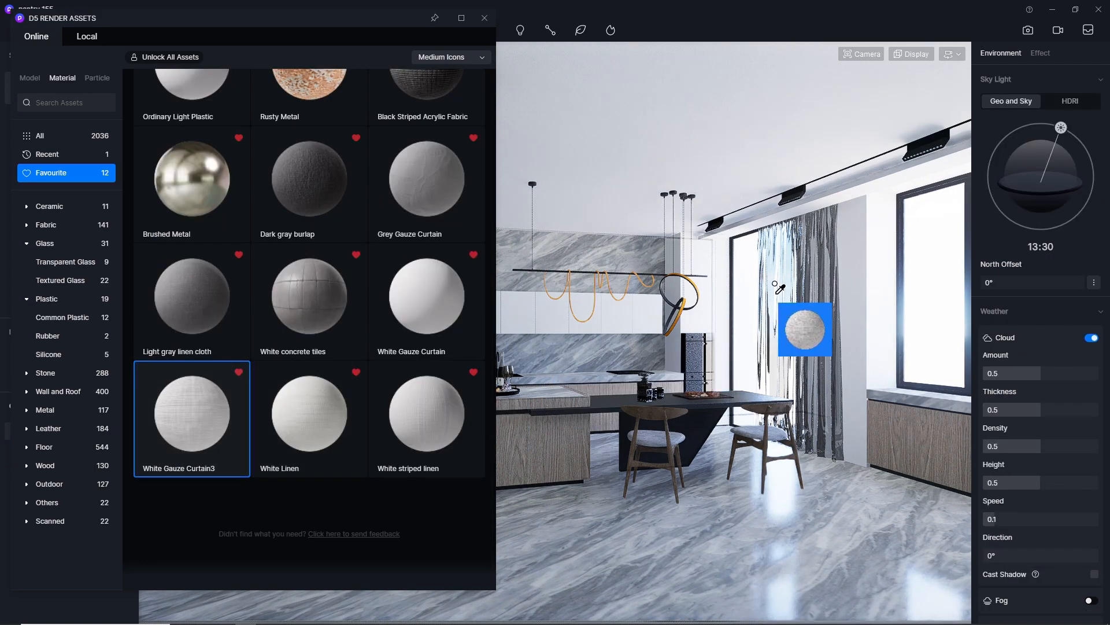
left_click(777, 286)
right_click(777, 287)
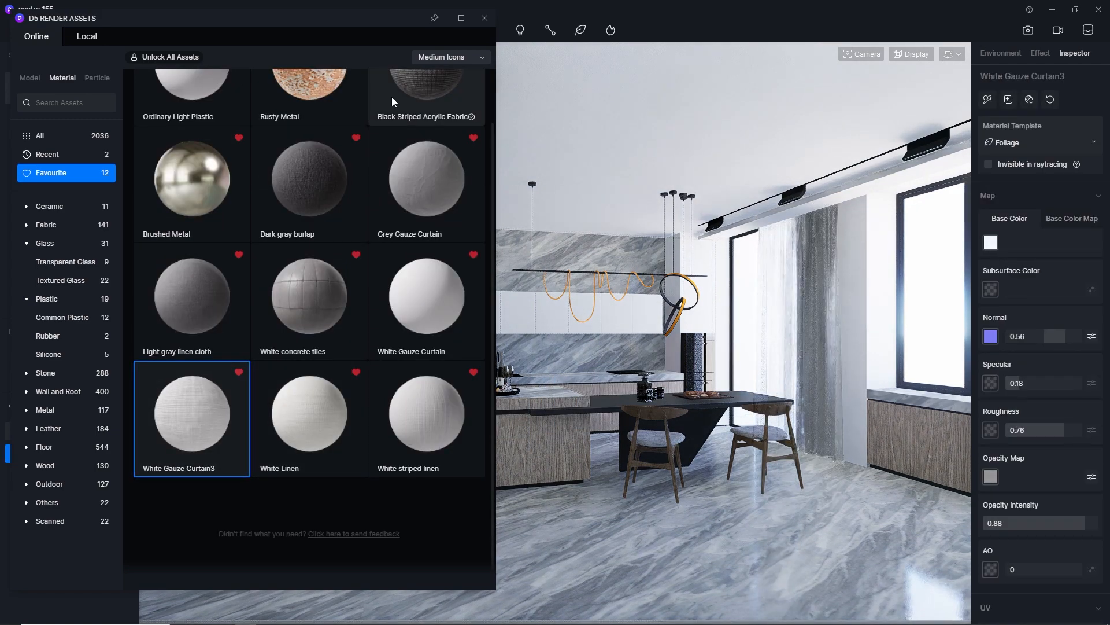
left_click_drag(296, 15, 451, 128)
left_click(638, 131)
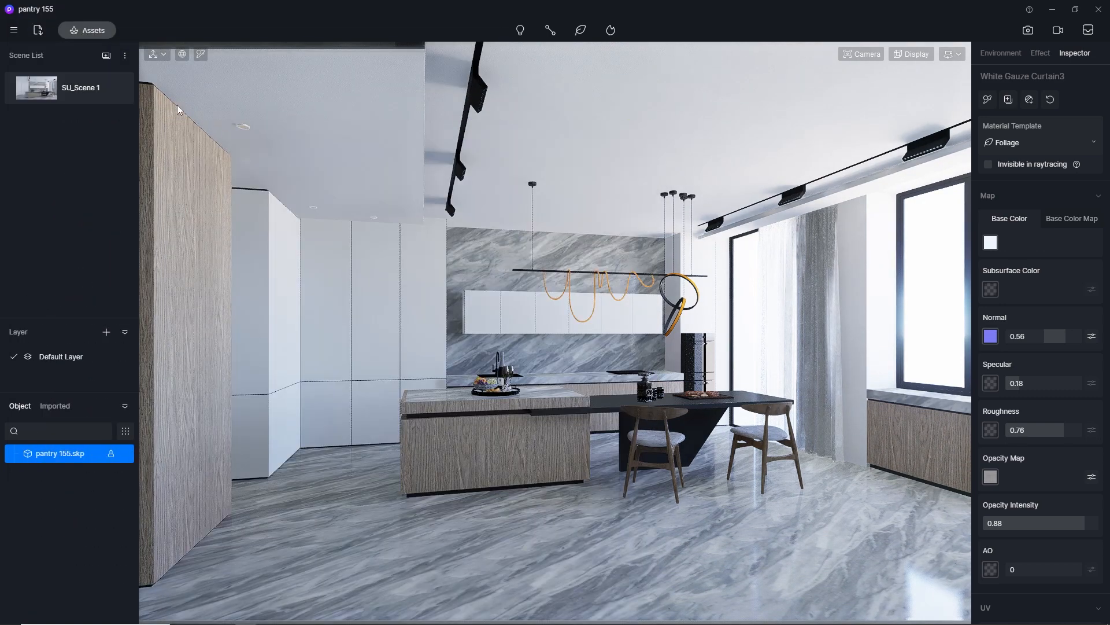
Sample the ceiling's plaster material and examine its map, specular and roughness settings.
left_click(200, 54)
left_click(364, 106)
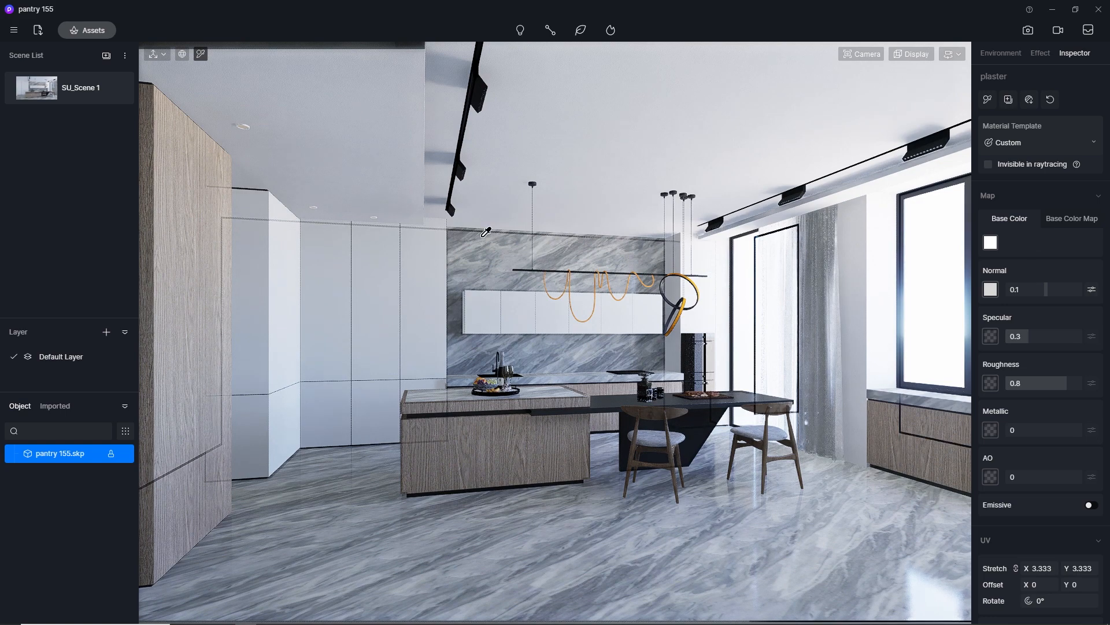
key("Escape")
Switch the navigation to Orbit mode and bring the view close to the pendant lamps above the island.
scroll(648, 354, "up", 1)
scroll(648, 358, "up", 2)
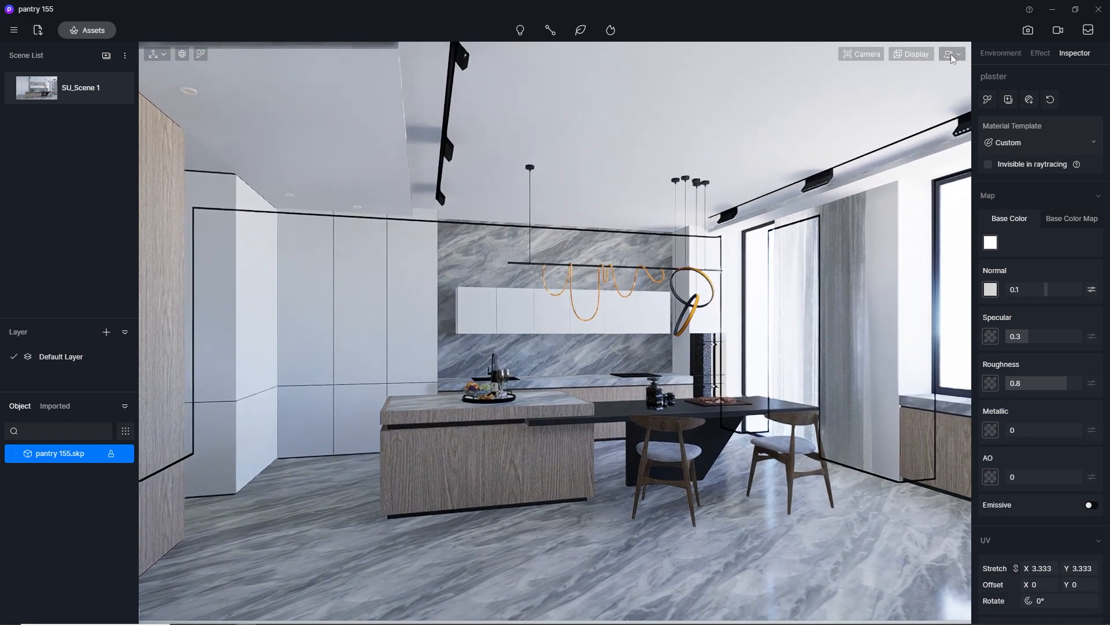
left_click(953, 54)
scroll(717, 272, "up", 5)
scroll(706, 280, "down", 1)
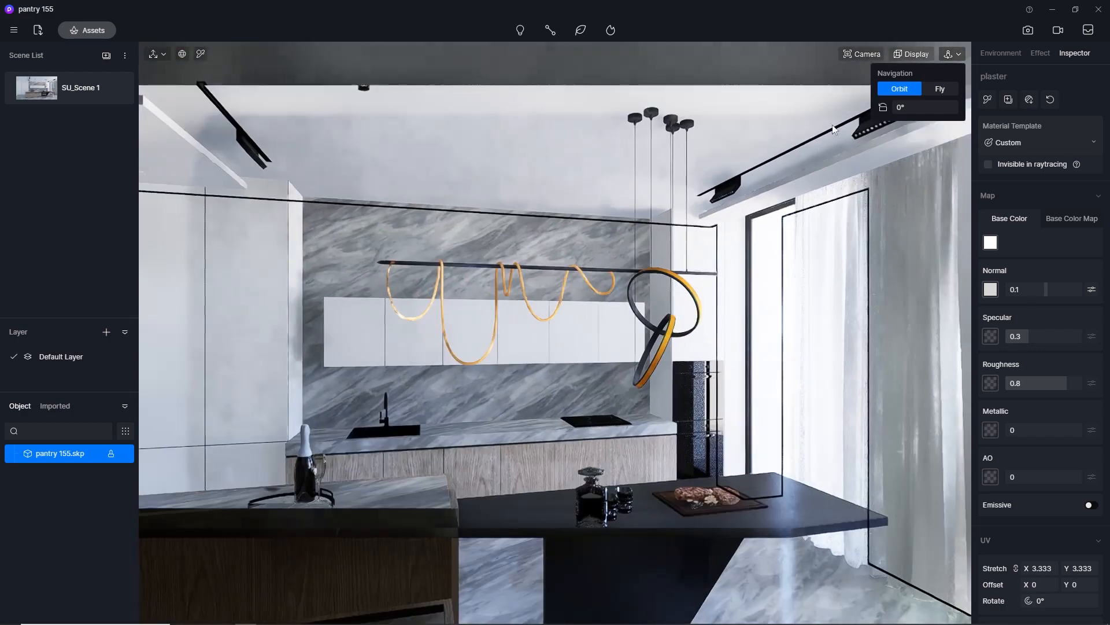
left_click(870, 58)
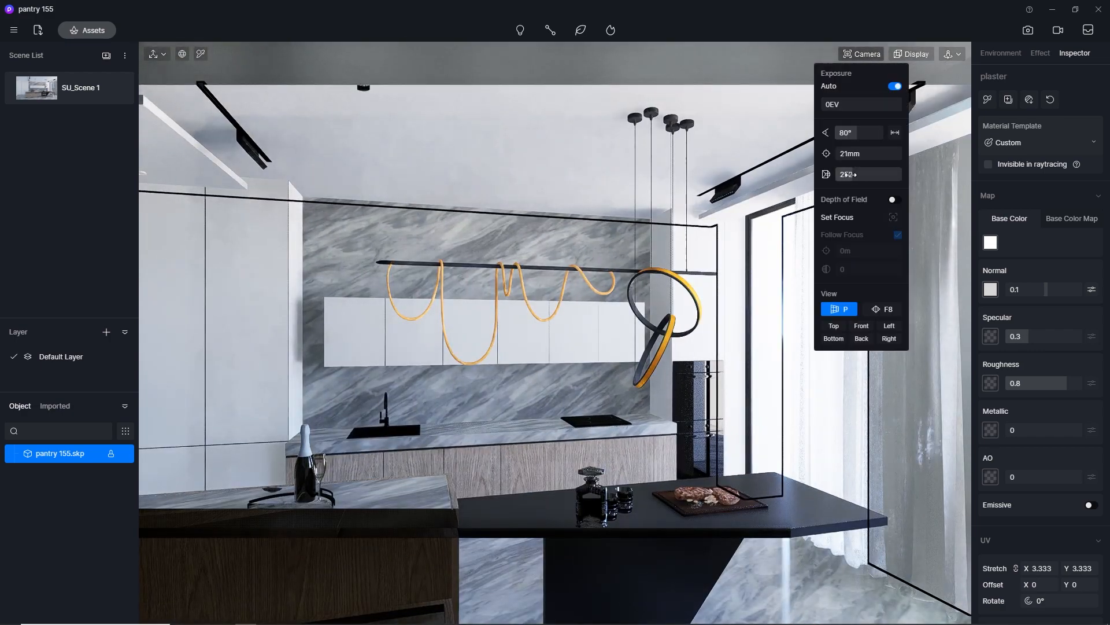
scroll(634, 206, "down", 3)
middle_click_drag(570, 376, 604, 403)
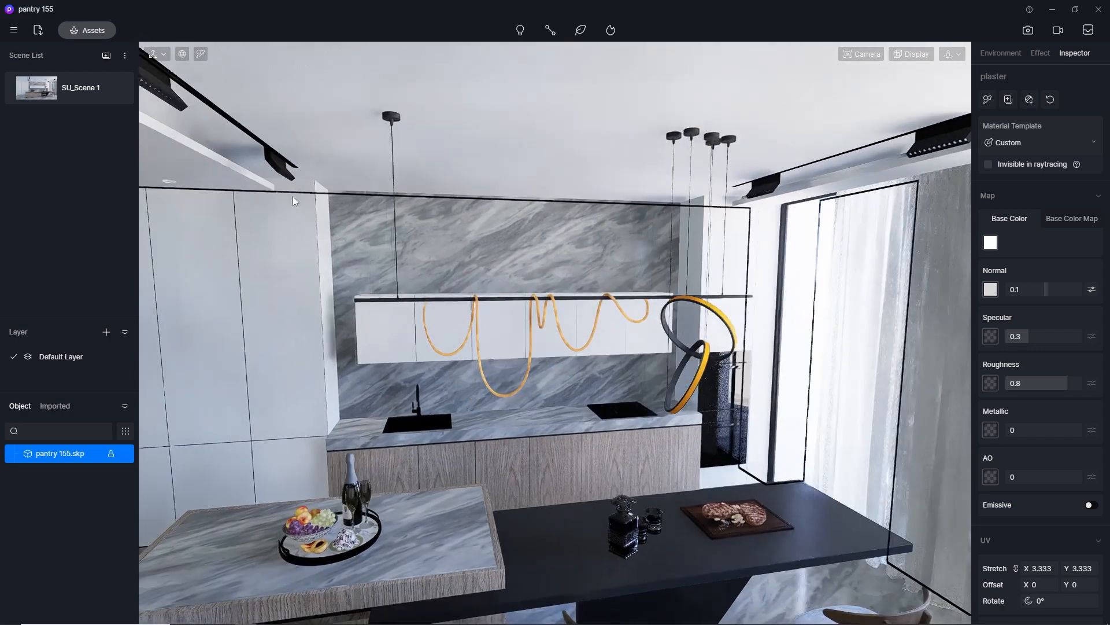
Sample the metal material of the pendant lamp canopies and set its Roughness to 0.3 and Specular to 0.5.
left_click(201, 54)
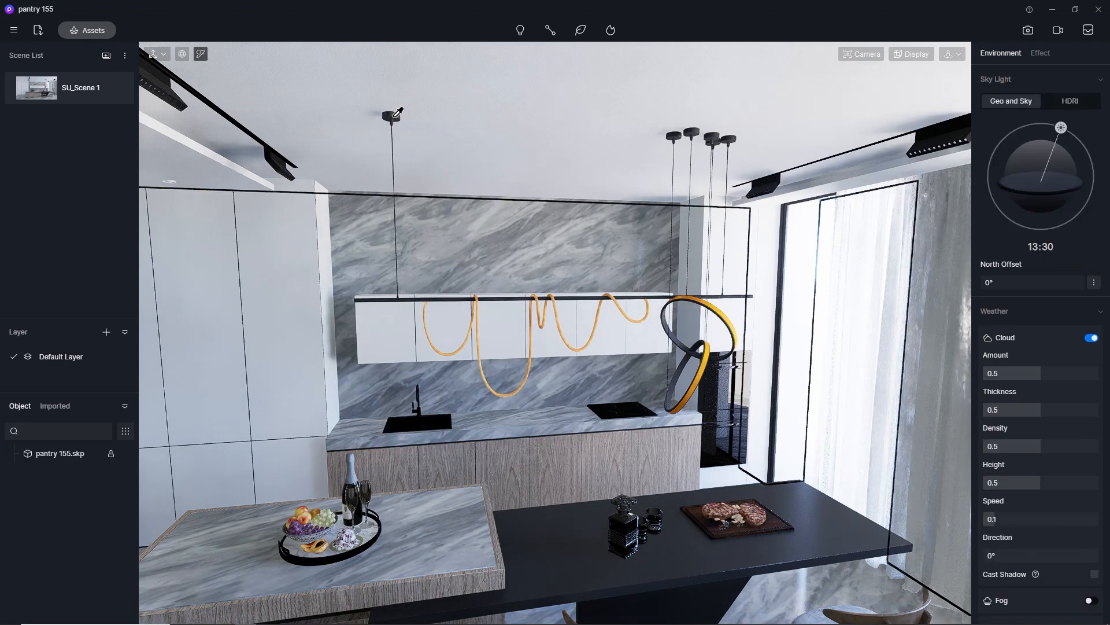
left_click(817, 300)
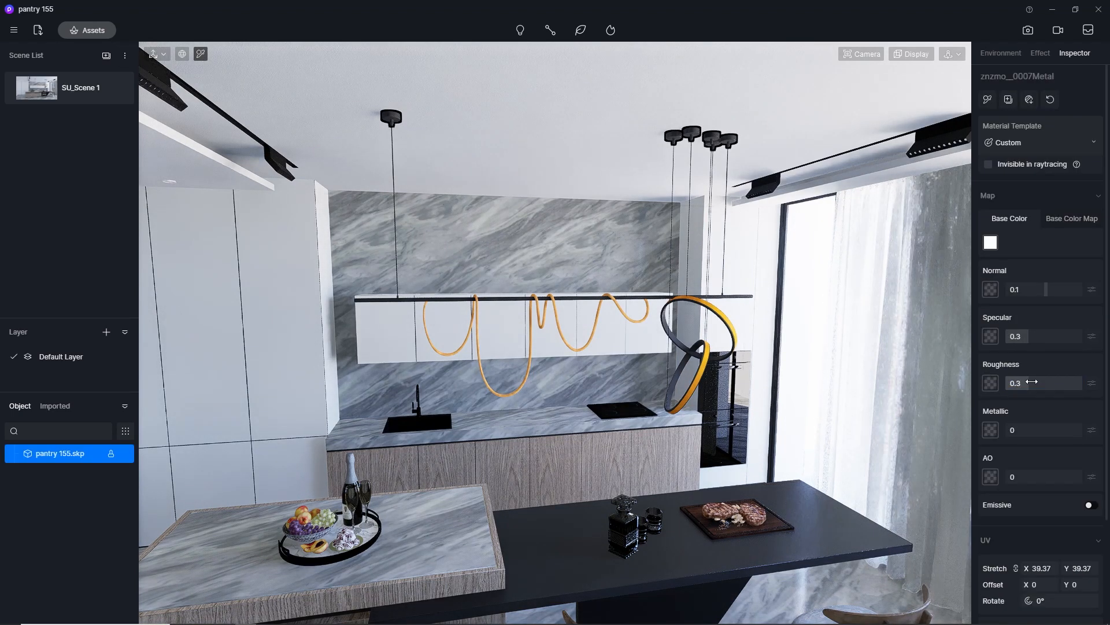
left_click(1034, 338)
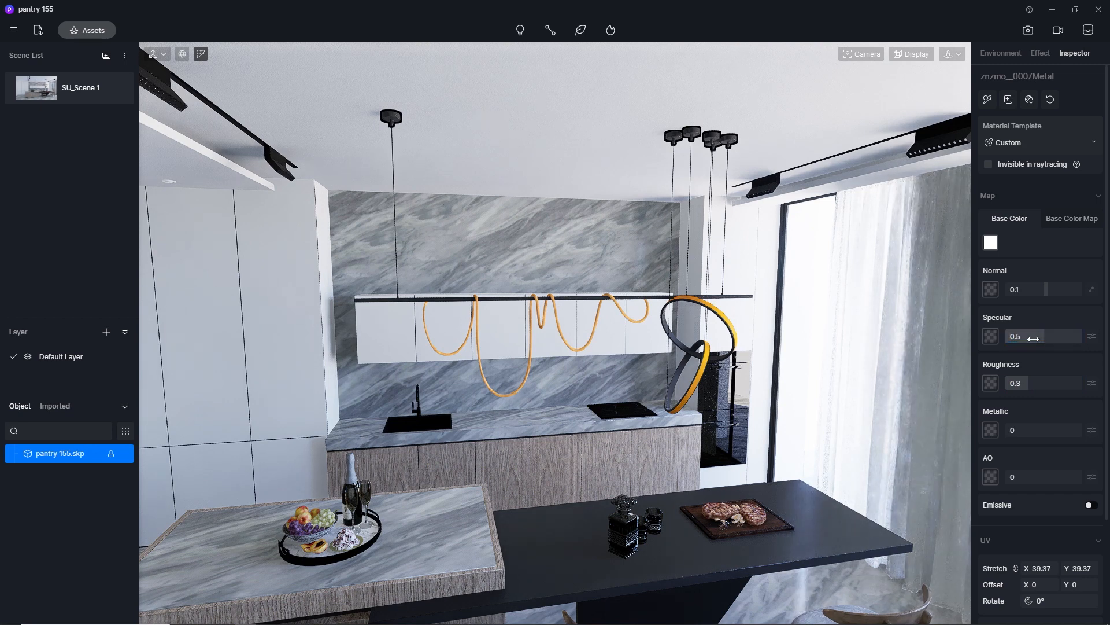
key("Return")
Sample the black material of the ceiling track lights and set its Specular to 0.5 and Roughness to 0.3.
left_click(273, 152)
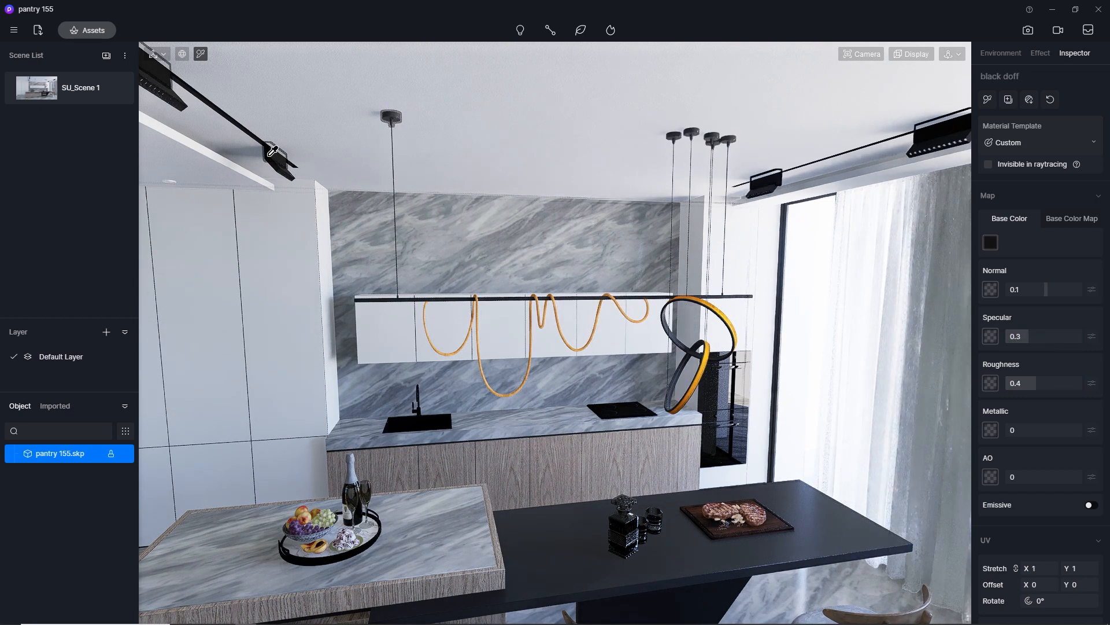
left_click(1024, 337)
type("0")
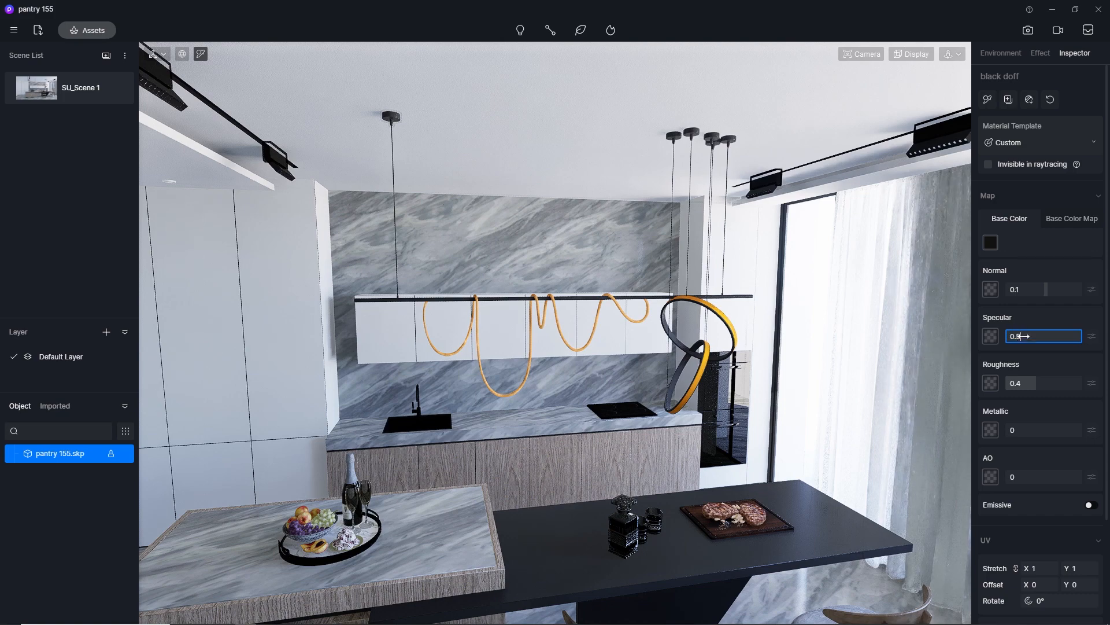
left_click(1024, 383)
type("0.3")
key("Return")
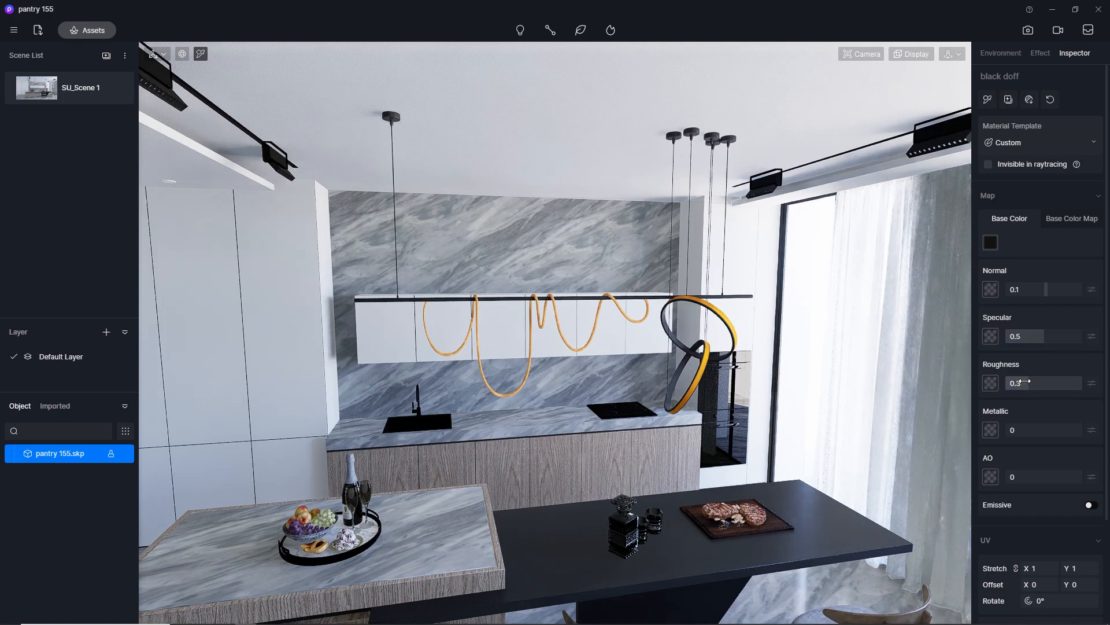
Sample the metal of the pendant lamp's horizontal bar and set its Specular to 0.5 and Roughness to 0.3.
scroll(451, 290, "up", 2)
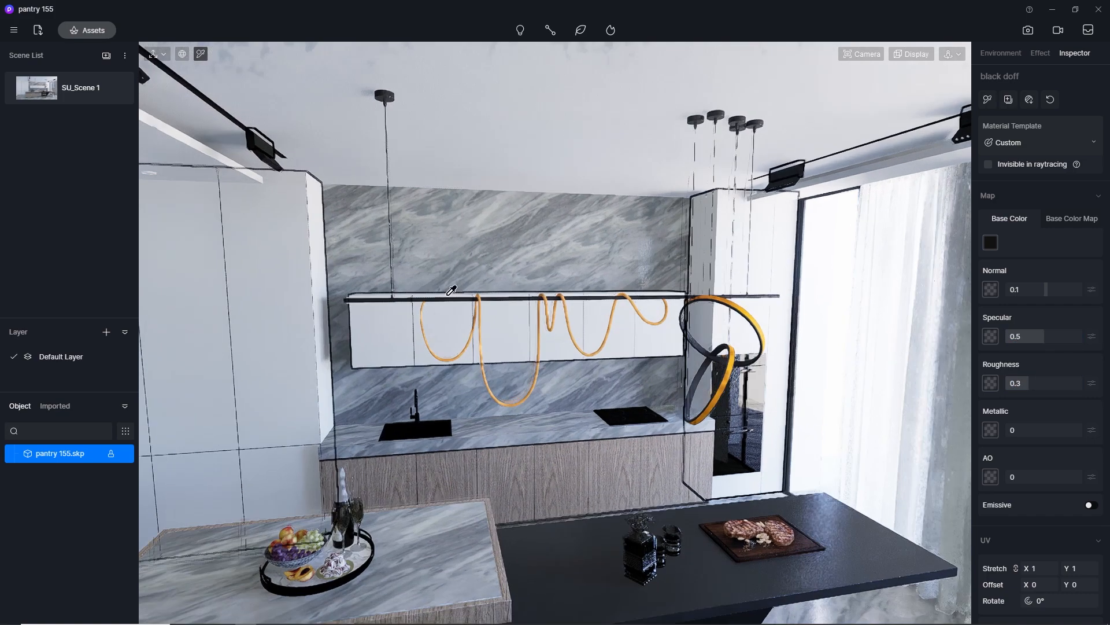
scroll(451, 291, "up", 3)
left_click(465, 341)
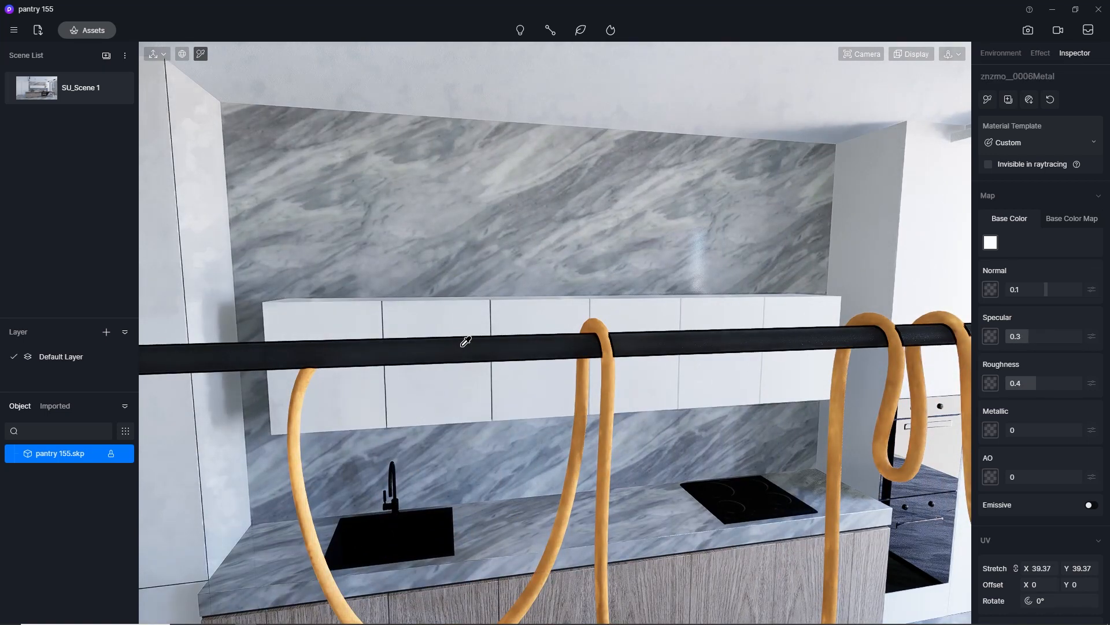
left_click(1035, 337)
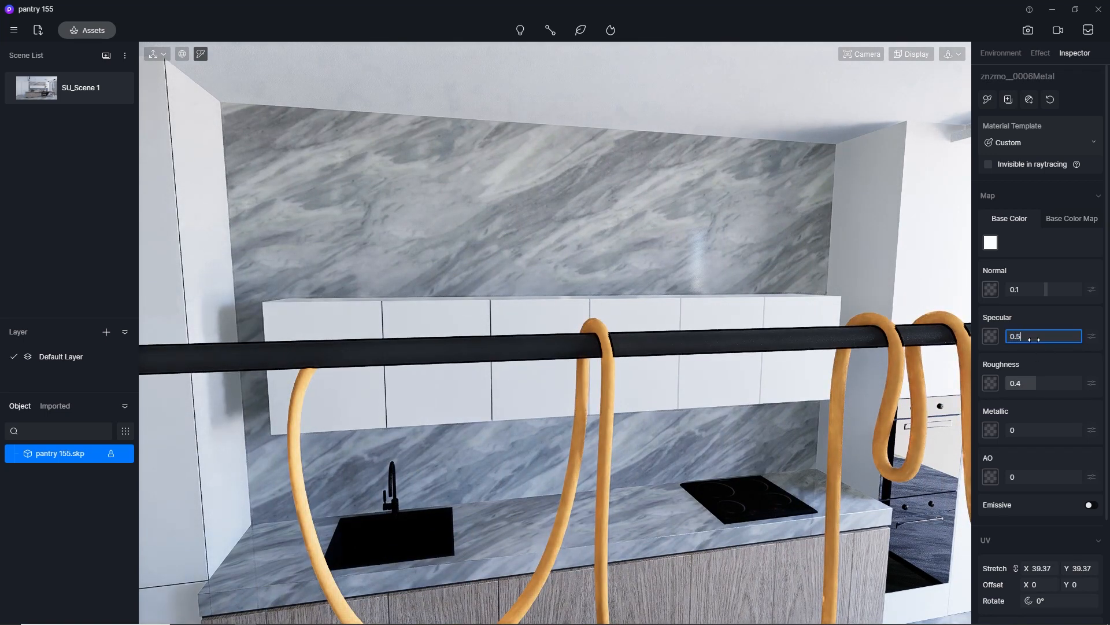
key("Return")
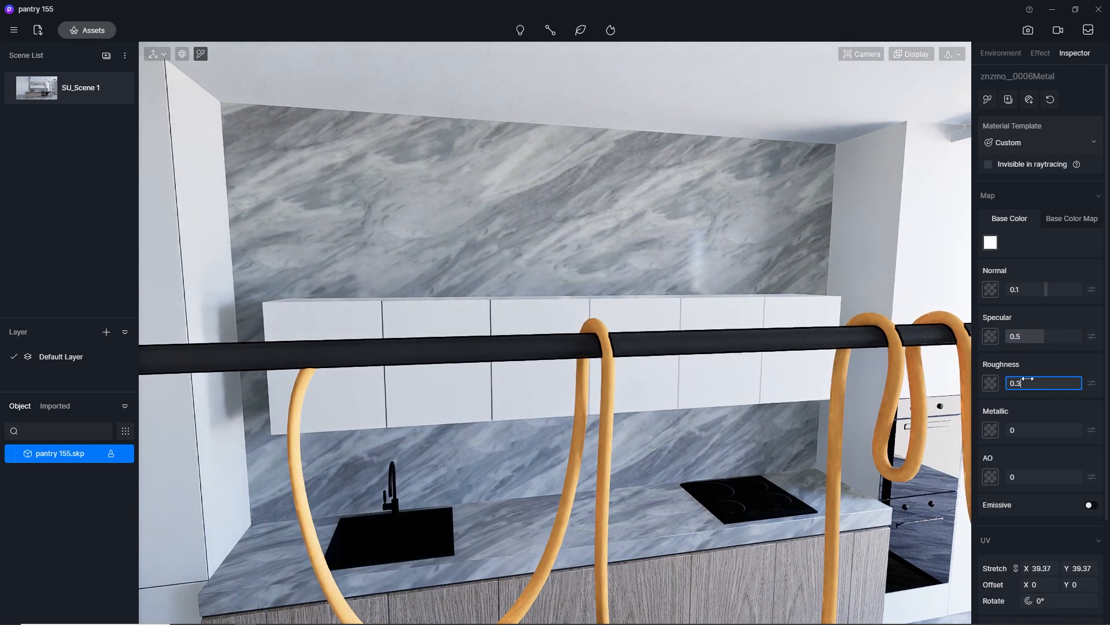
Sample the cooktop's material and set its Roughness to 0.1 and Specular to 0.5.
left_click(720, 496)
left_click(1036, 384)
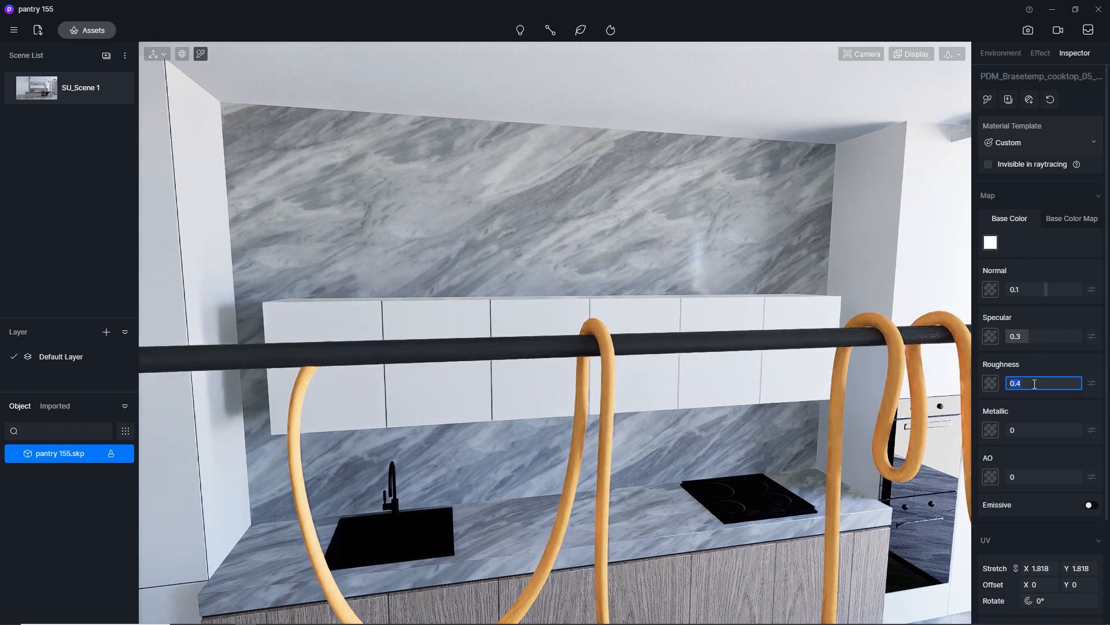
type("0.1")
key("Return")
left_click(1030, 337)
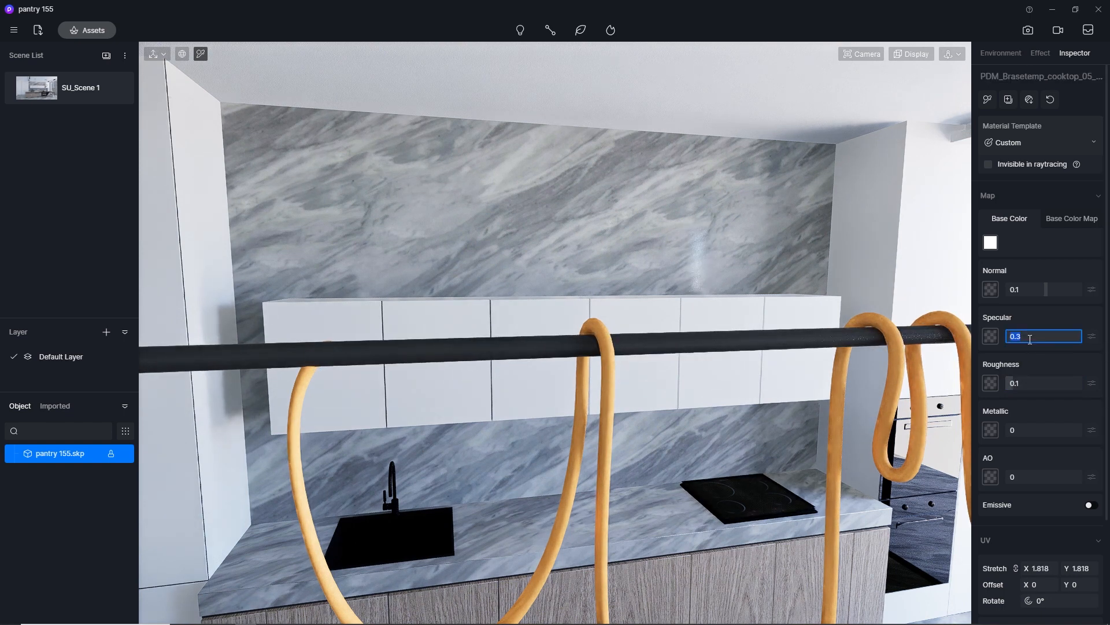
type("0.5")
key("Return")
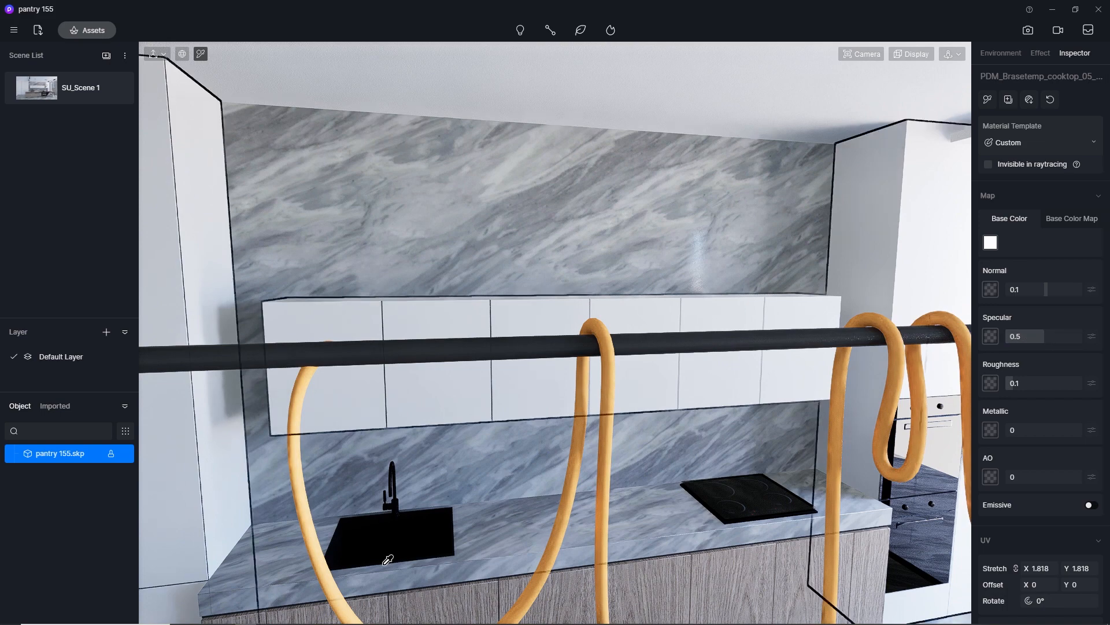
Sample the black material of the sink and set its Specular to 0.5 and Roughness to 0.3.
left_click(389, 535)
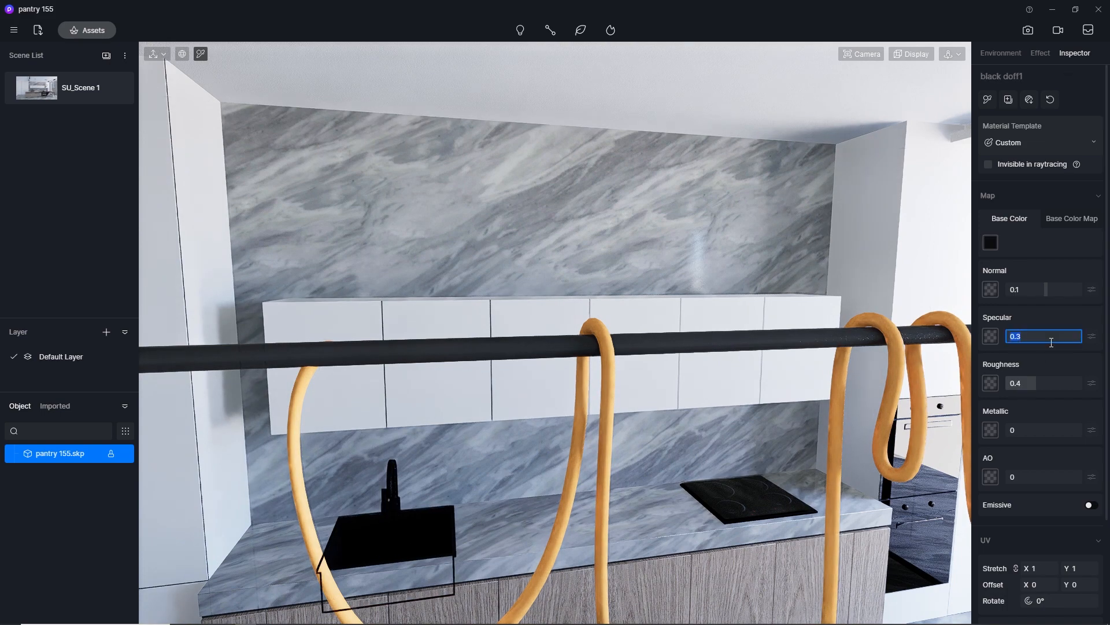
key("Return")
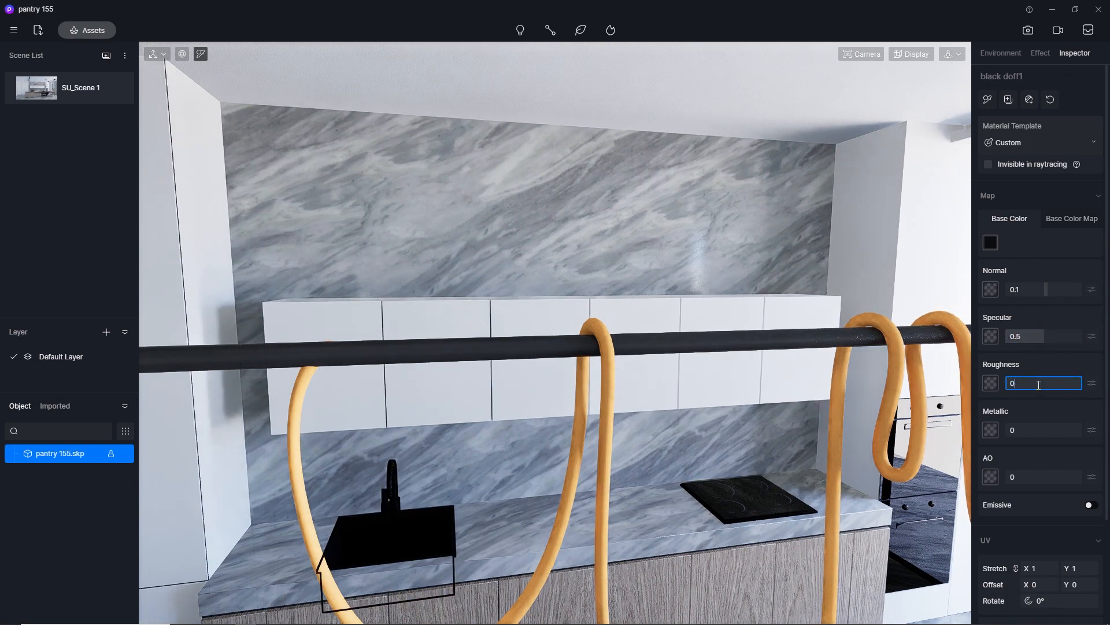
left_click(1039, 384)
type("0.3")
key("Return")
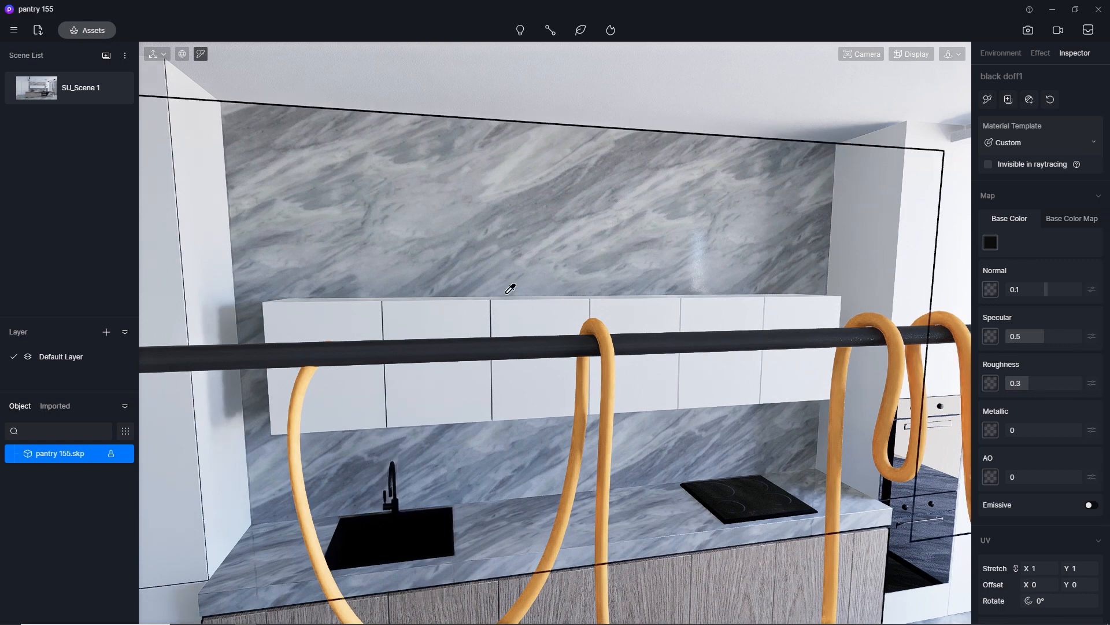
Sample the materials of the wall cabinets and the ceiling to examine their specular and roughness settings.
left_click(544, 313)
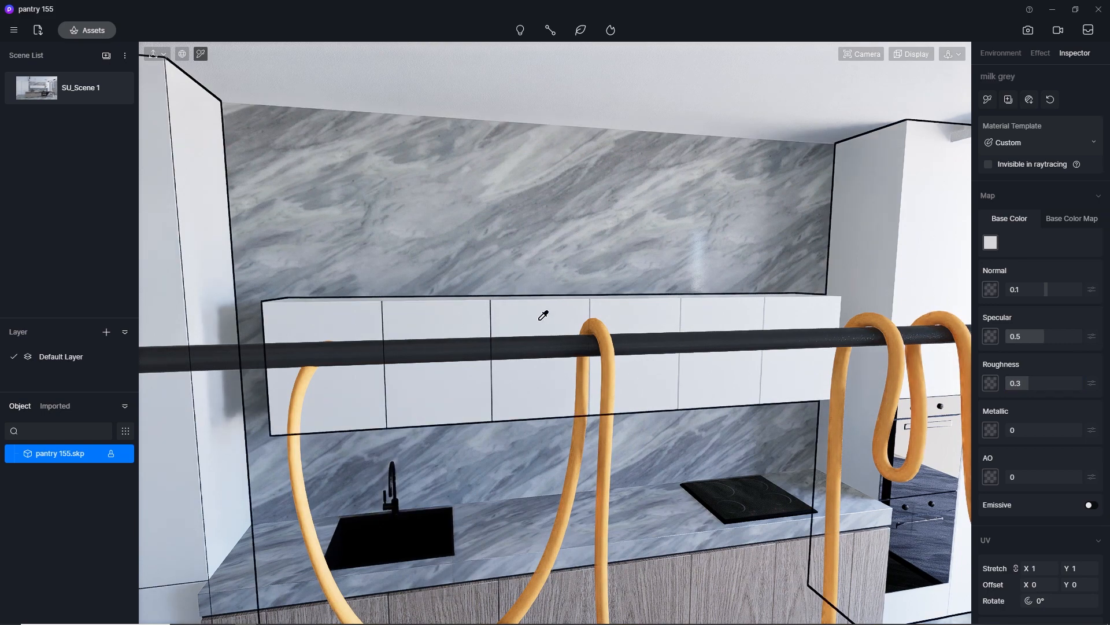
scroll(543, 315, "down", 5)
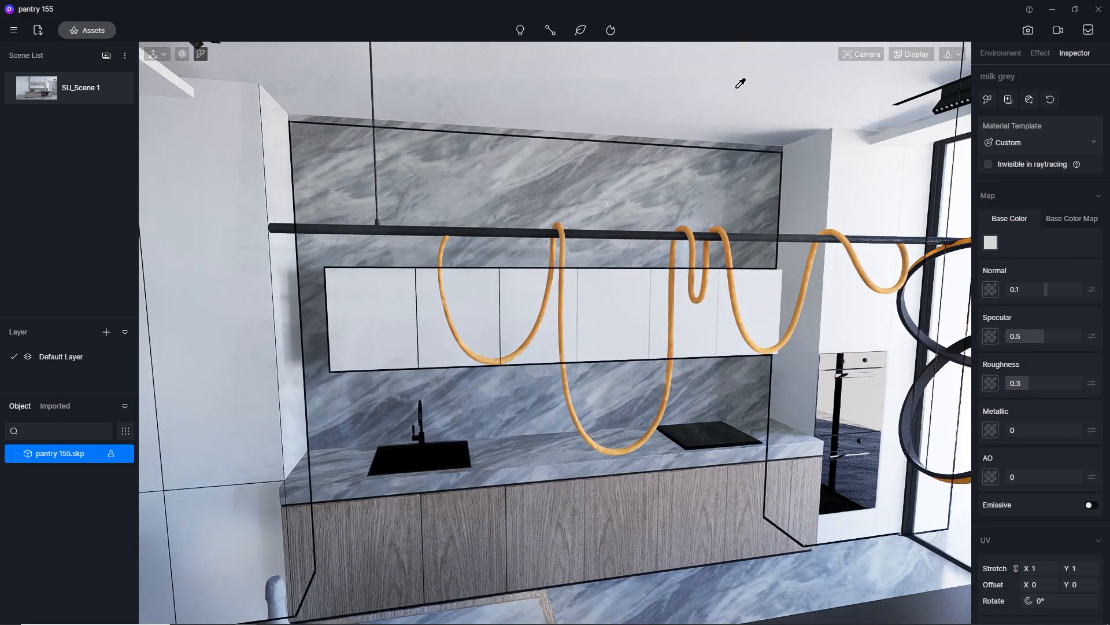
left_click(744, 106)
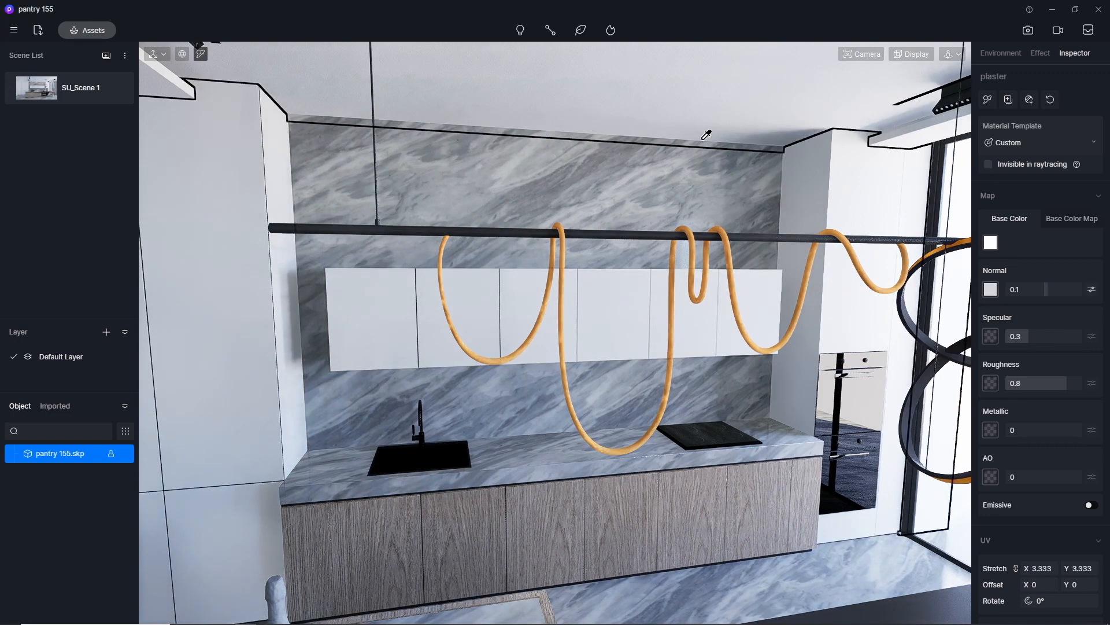
Apply the Normal Glass material from the asset library's Glass category to the champagne glasses on the island tray.
scroll(707, 135, "down", 5)
scroll(473, 418, "up", 5)
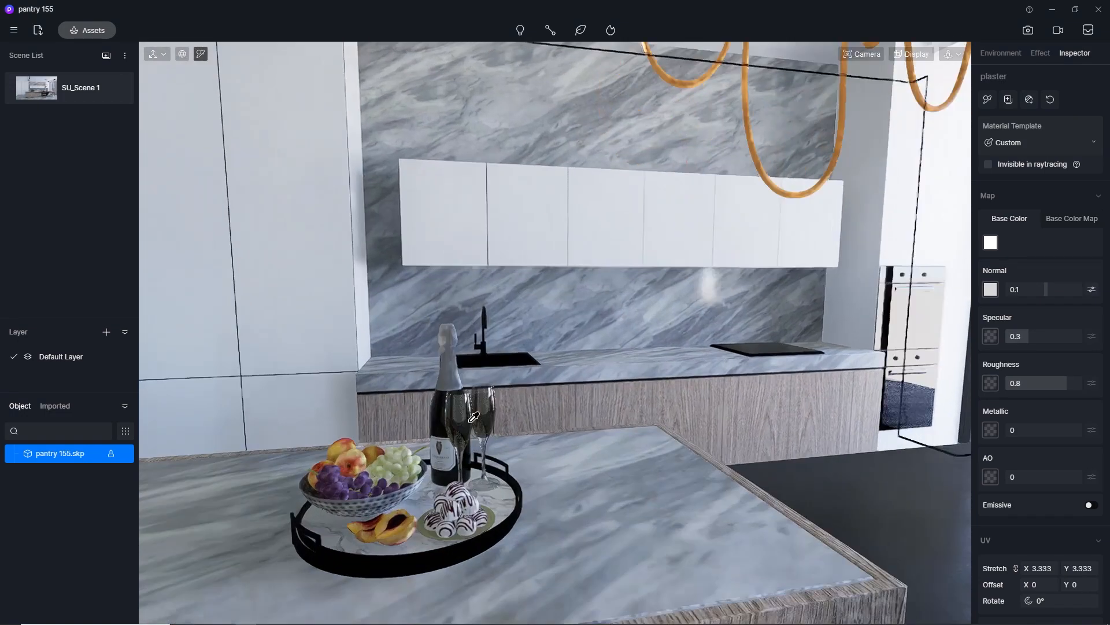
scroll(473, 417, "down", 5)
left_click(81, 31)
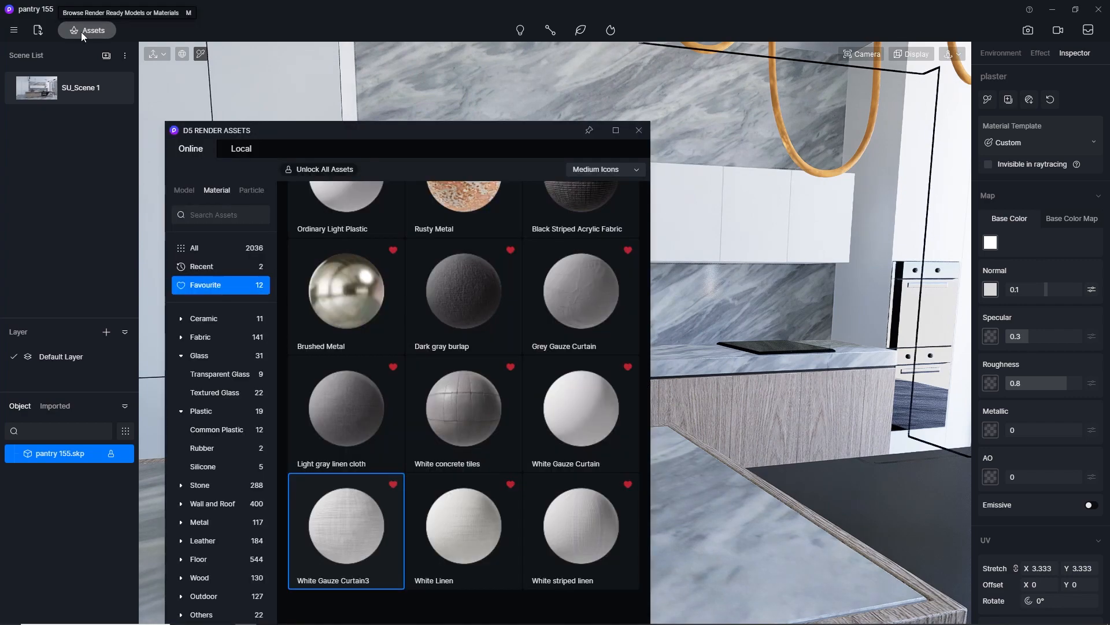
left_click(217, 354)
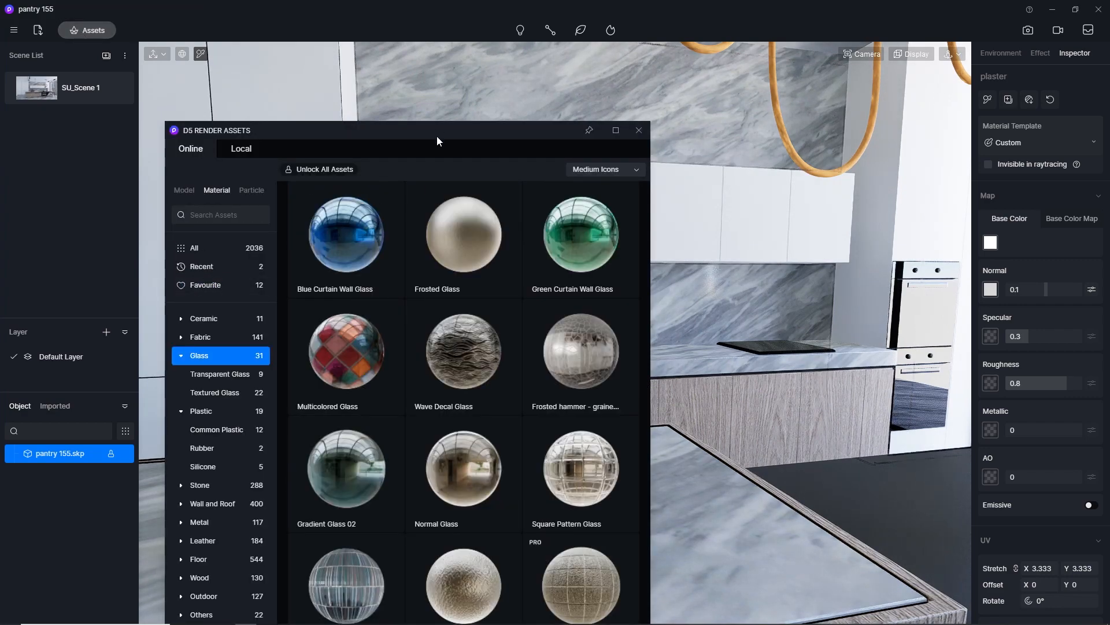
left_click_drag(438, 139, 763, 104)
left_click_drag(673, 98, 749, 79)
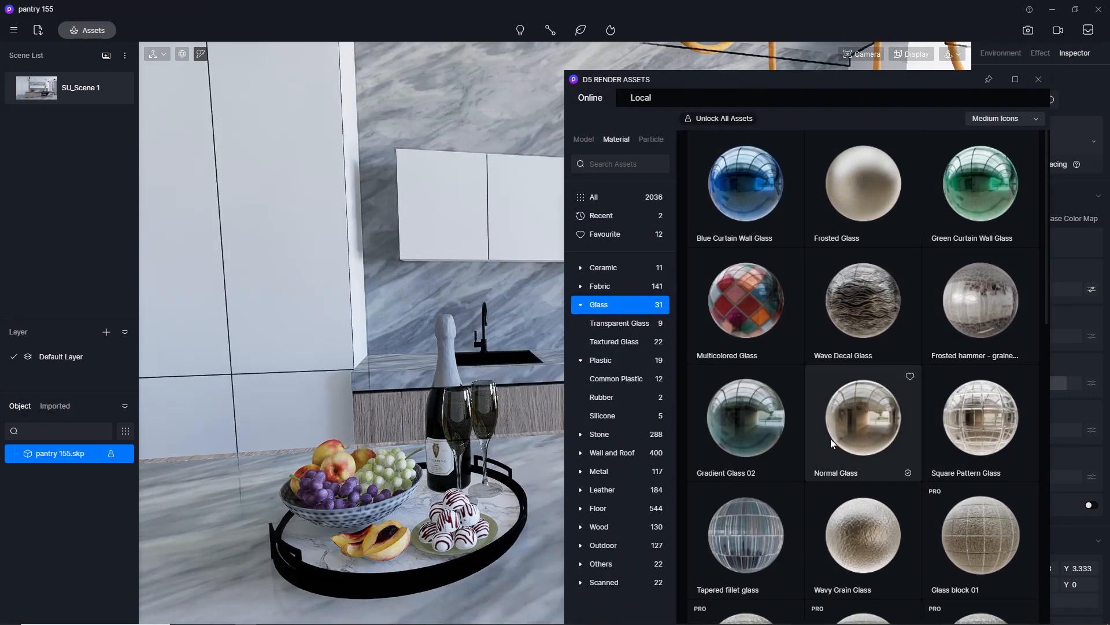
left_click_drag(831, 438, 492, 384)
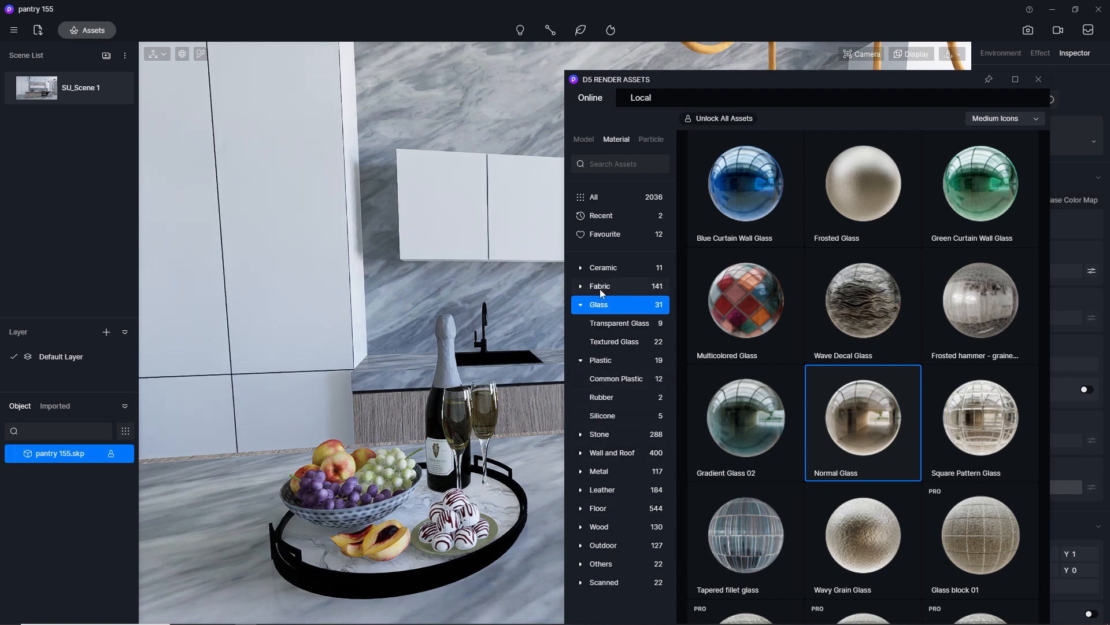
Apply the Gold Foil material from the asset library's Metal category to the neck wrap of the champagne bottle.
left_click(599, 472)
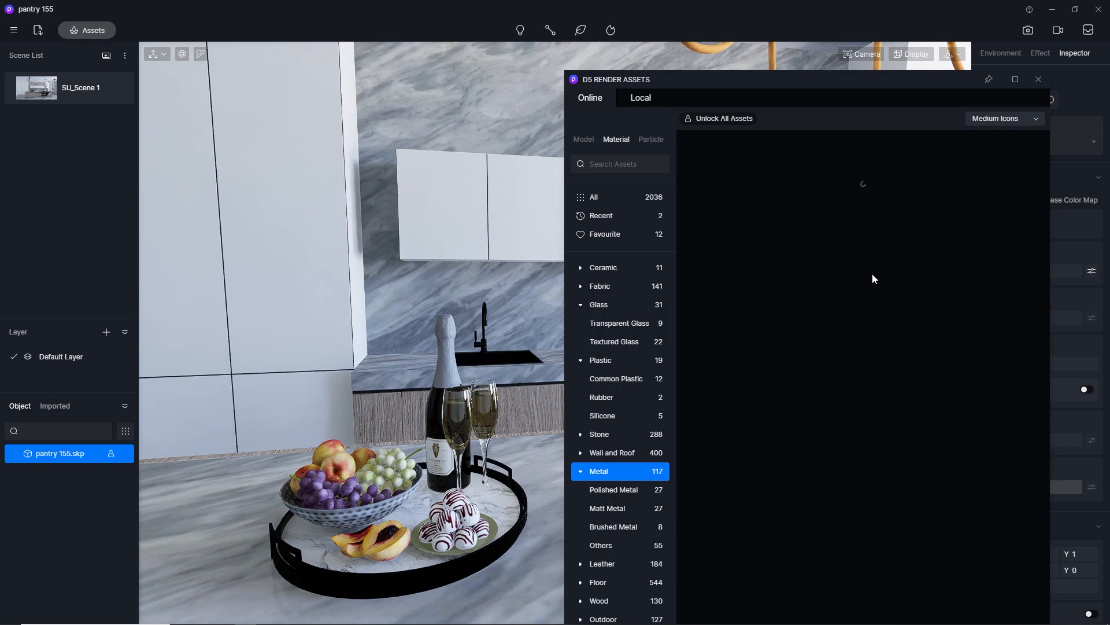
scroll(872, 273, "down", 5)
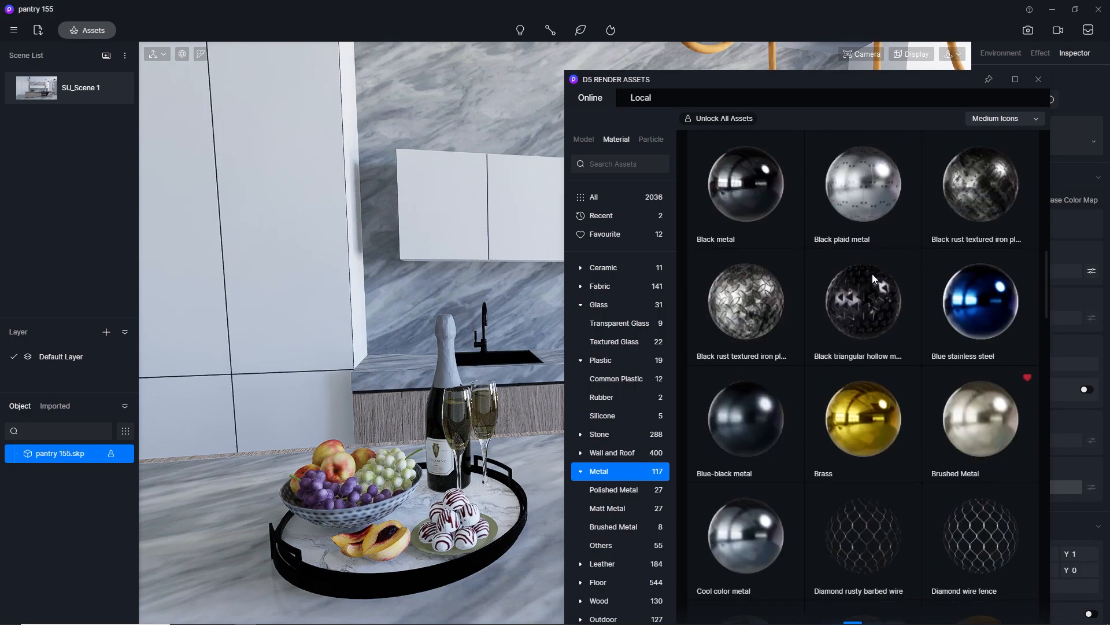
scroll(872, 273, "down", 3)
left_click_drag(1007, 315, 446, 350)
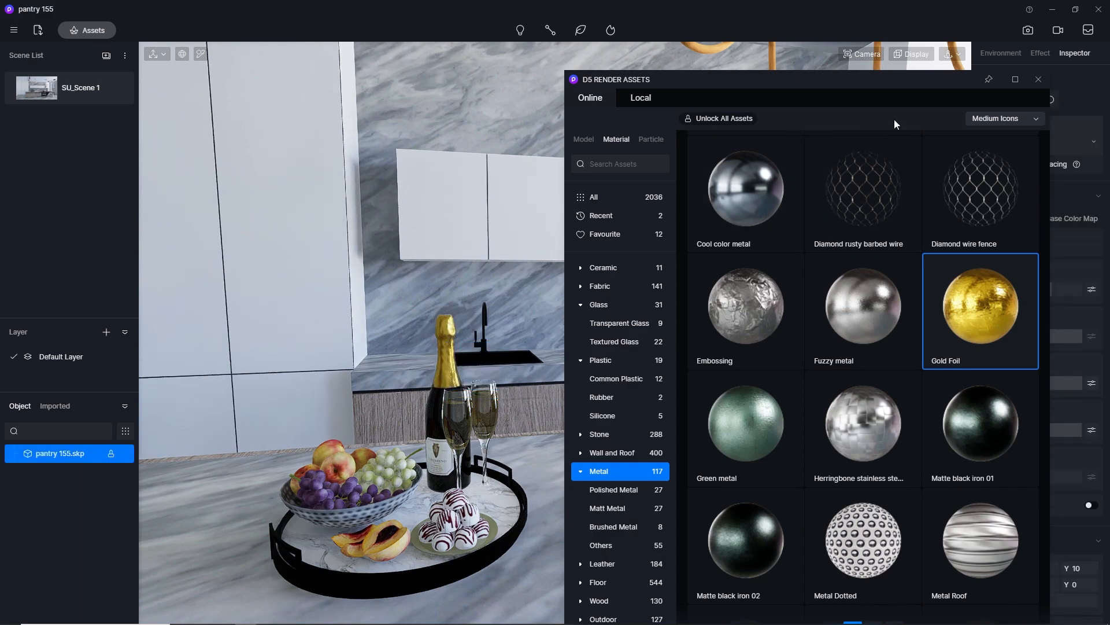
Apply the Normal Glass material to the decanter and tumblers on the black table, and close the asset library.
left_click(596, 304)
scroll(311, 262, "down", 5)
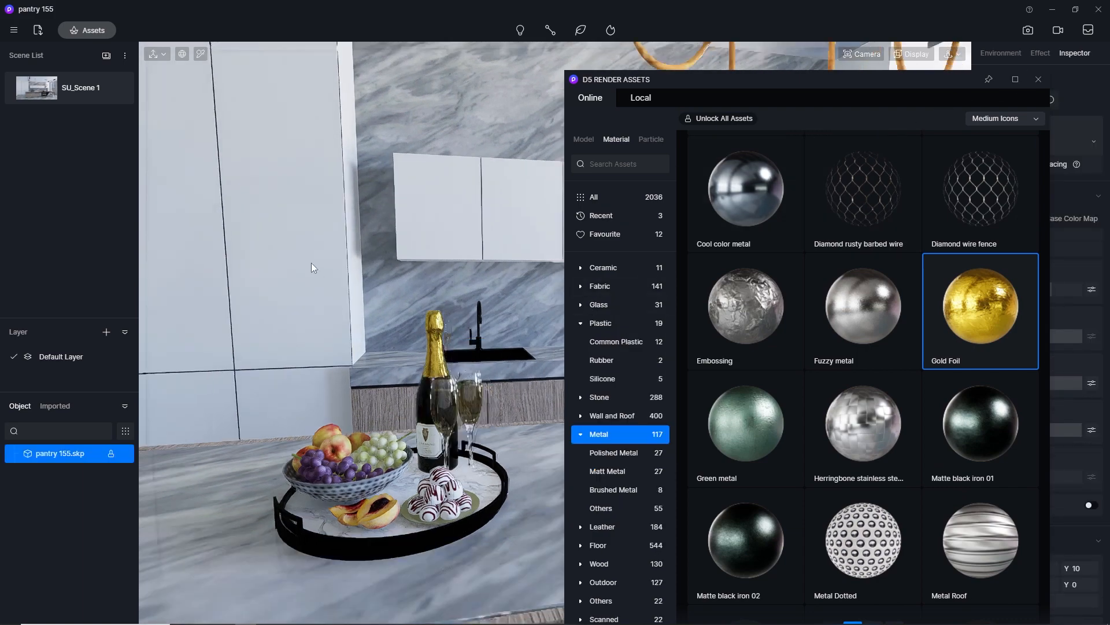
left_click_drag(758, 80, 337, 75)
scroll(710, 214, "up", 5)
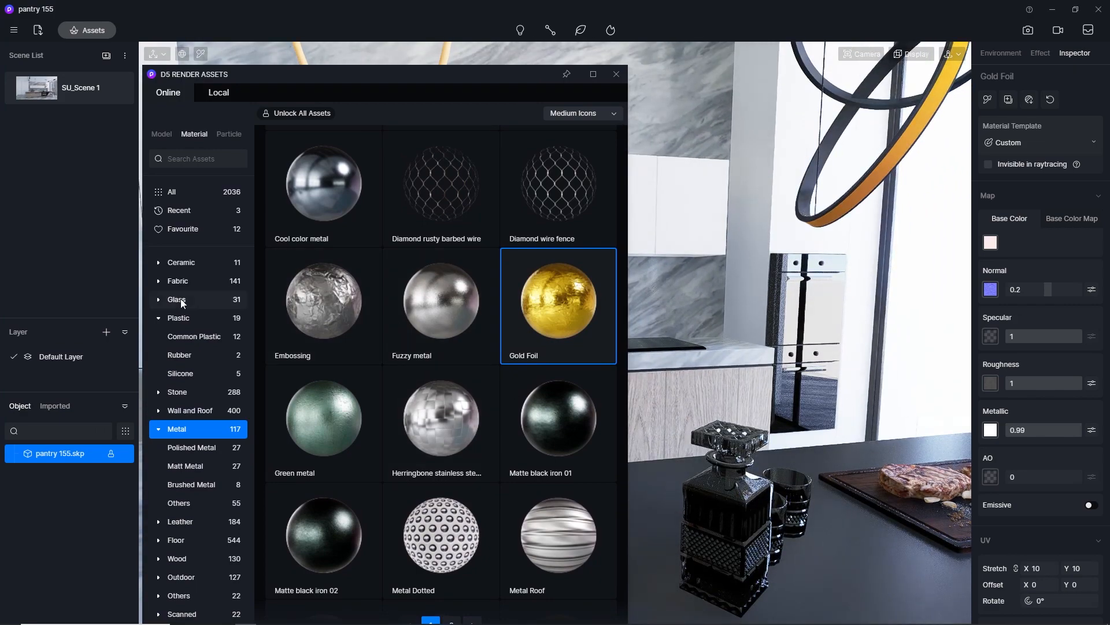
left_click(235, 299)
left_click_drag(432, 427, 749, 464)
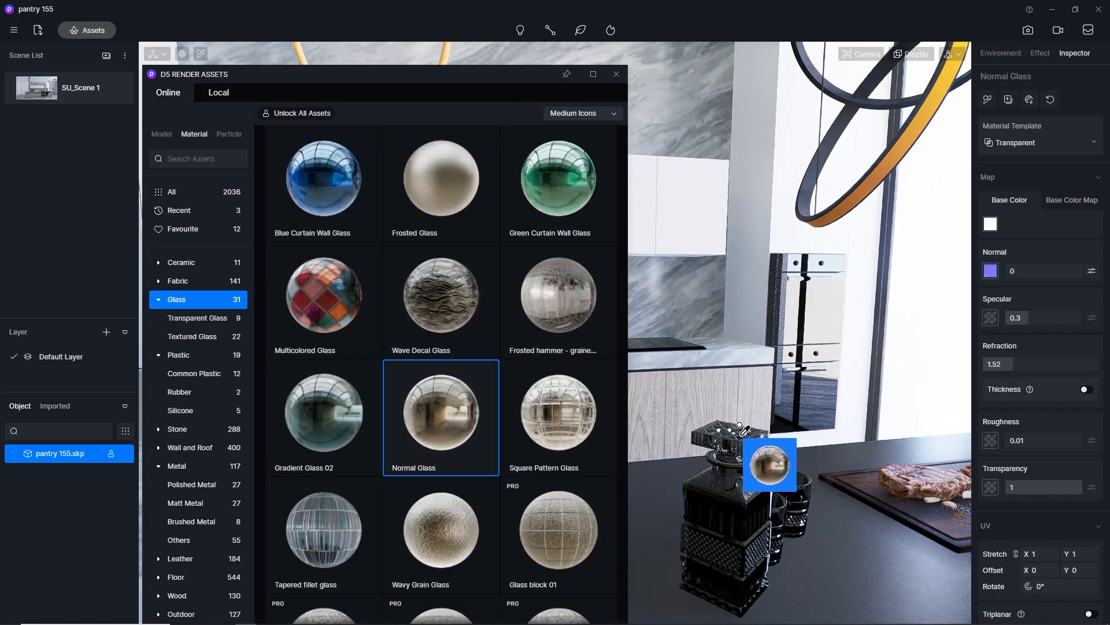
left_click(616, 74)
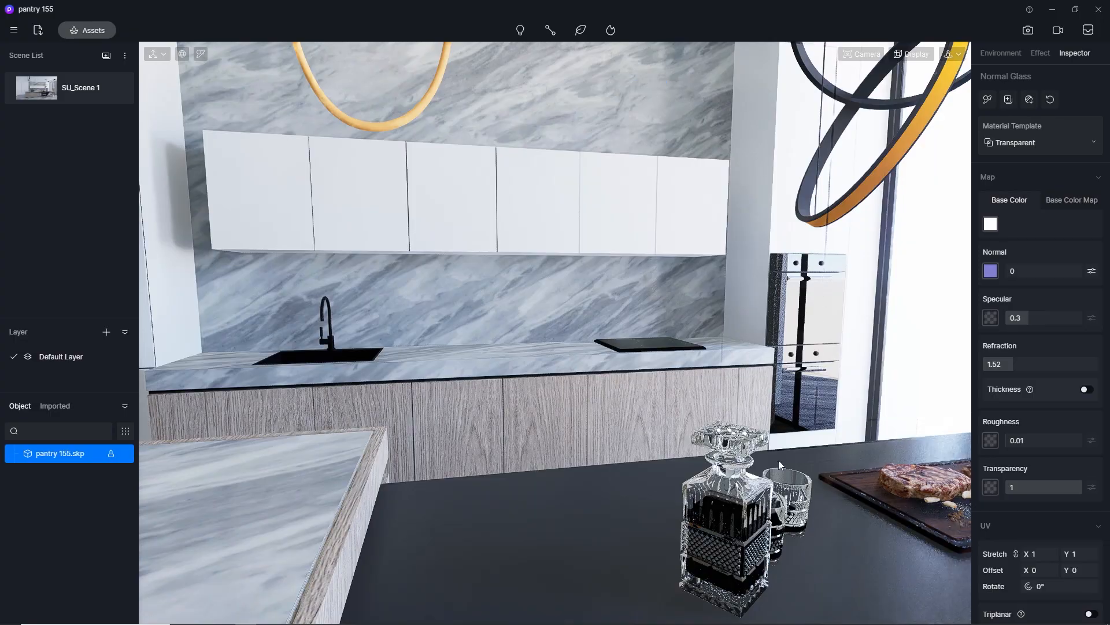
Sample the cognac liquid inside the tumblers and change its material template to Water.
scroll(566, 534, "up", 5)
middle_click_drag(566, 535, 559, 349)
scroll(546, 350, "up", 5)
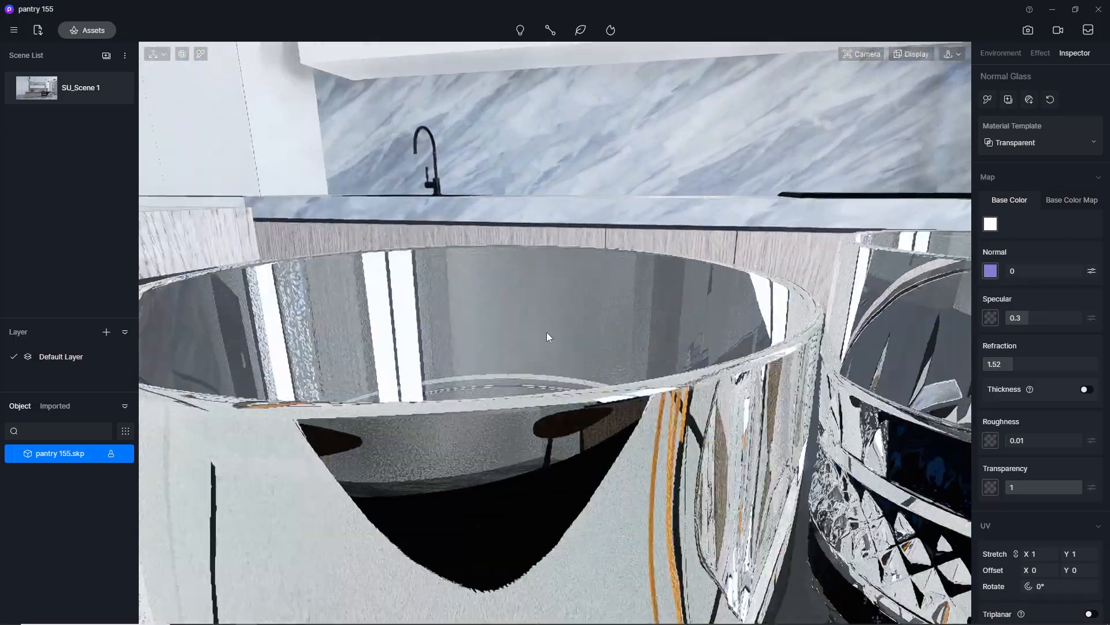
scroll(546, 328, "down", 3)
right_click_drag(546, 324, 514, 613)
right_click_drag(512, 332, 494, 555)
left_click(201, 54)
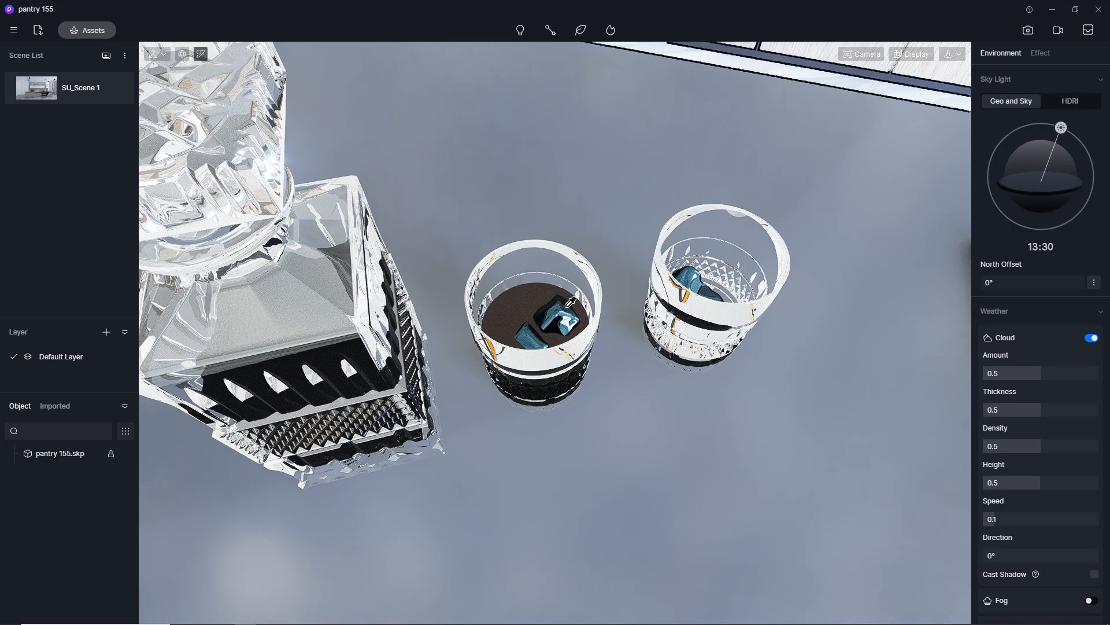
left_click(533, 294)
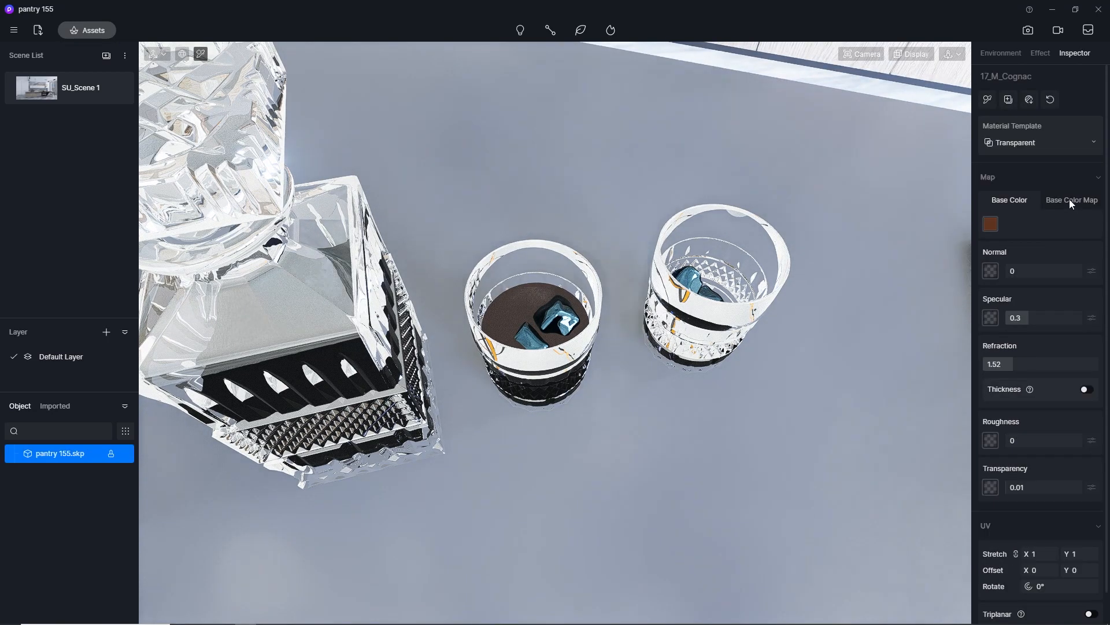
left_click(1032, 145)
left_click(1015, 266)
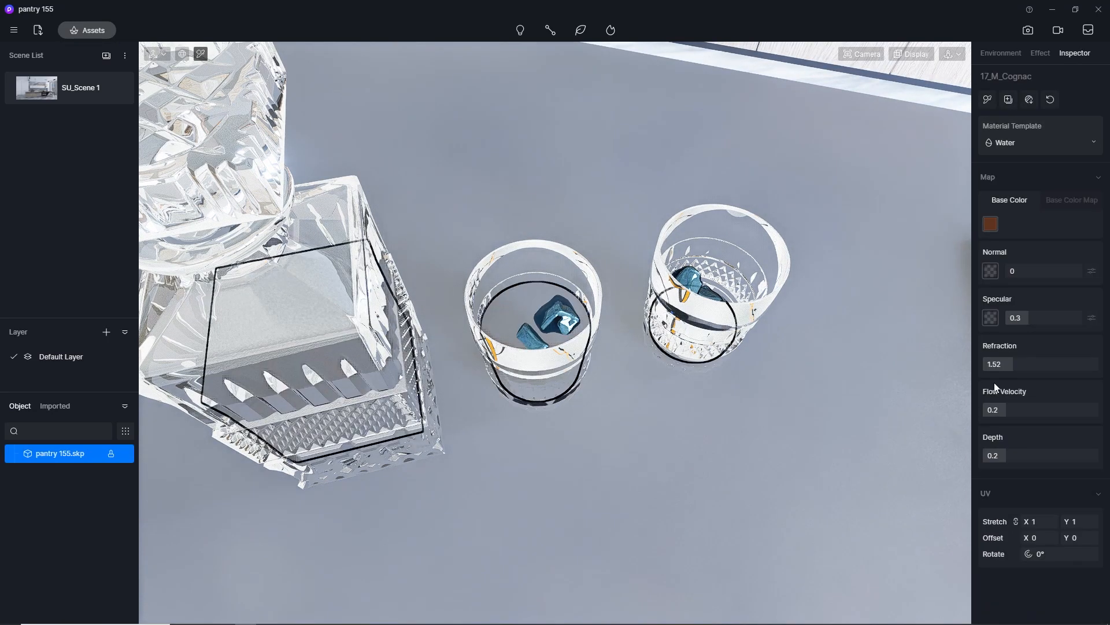
Raise the cognac material's Depth to 0.94 and return to the saved view SU_Scene 1.
left_click(1057, 455)
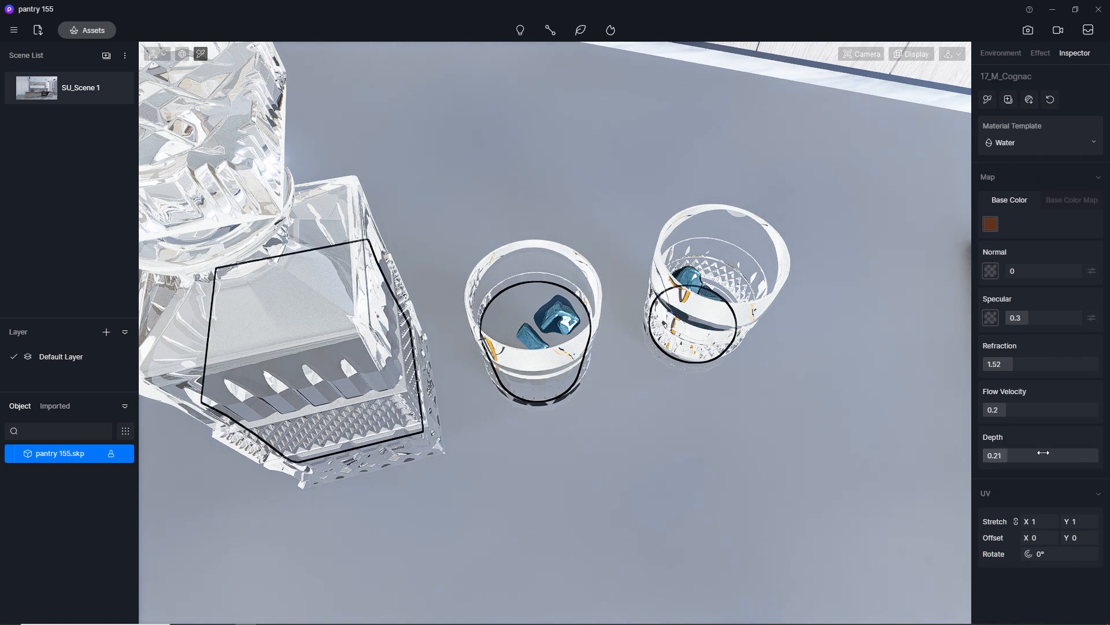
left_click_drag(1058, 455, 1086, 457)
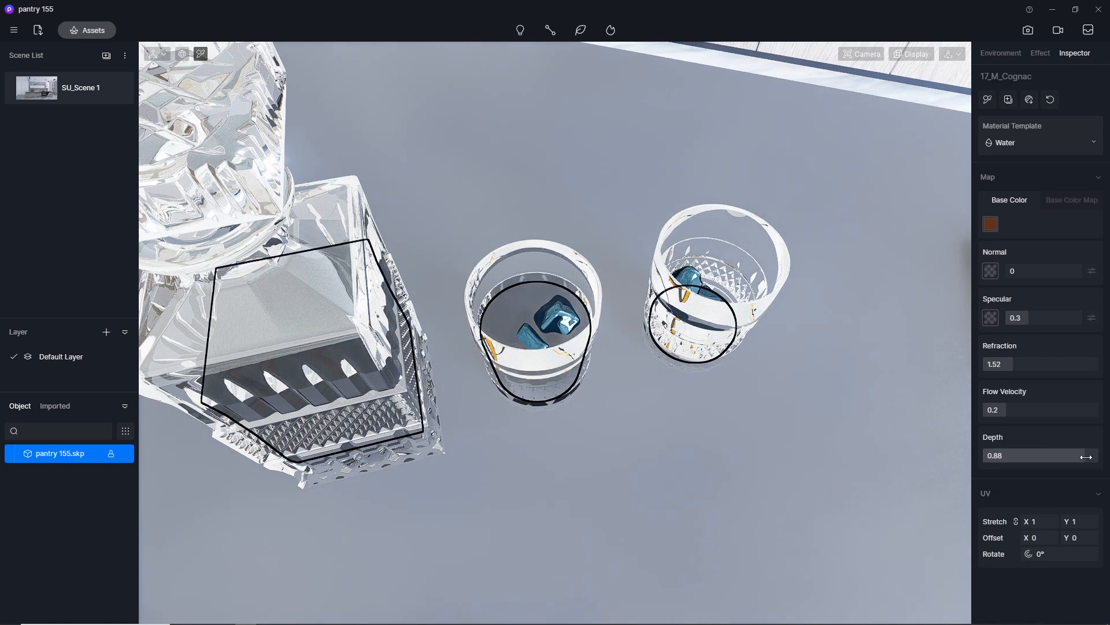
left_click(28, 81)
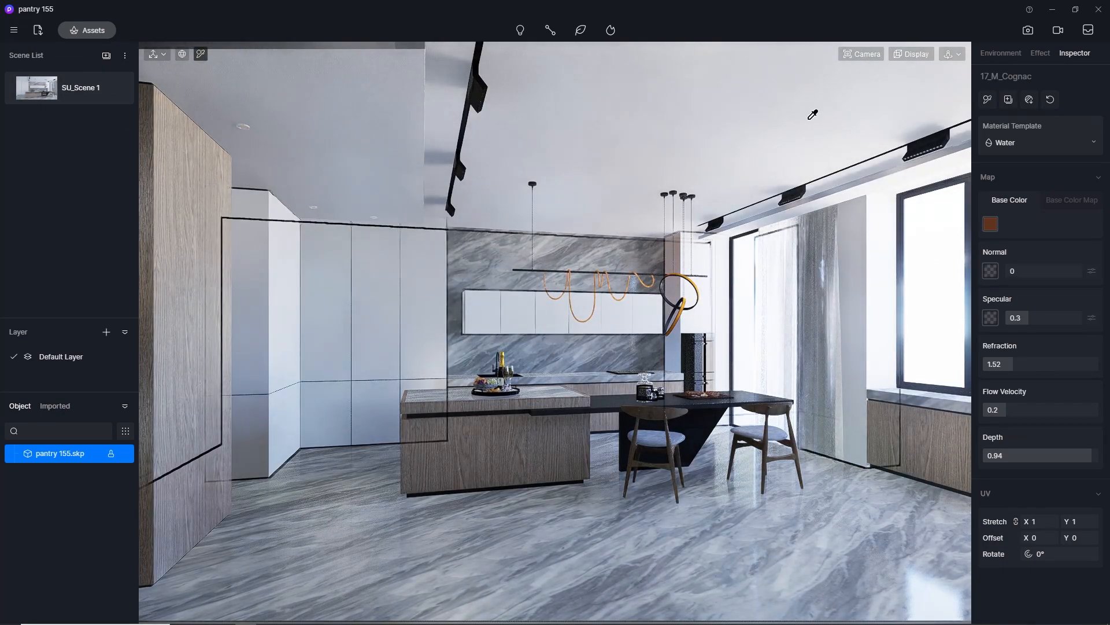
Set the image output to the 4K preset size and switch the sky light to HDRI.
left_click(1028, 30)
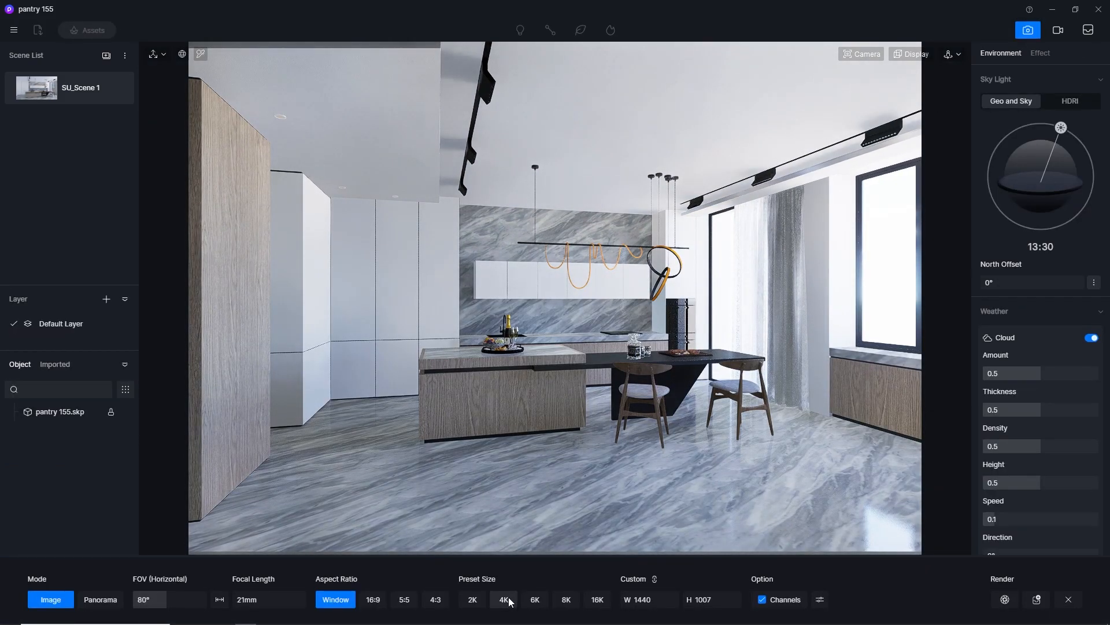
left_click(504, 599)
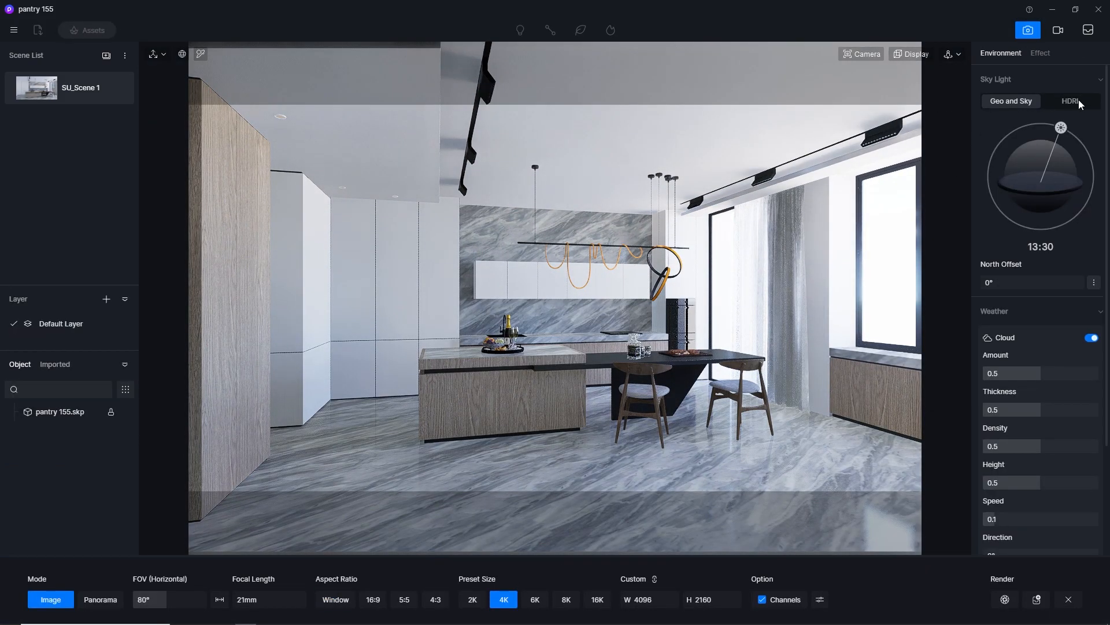
left_click(1078, 101)
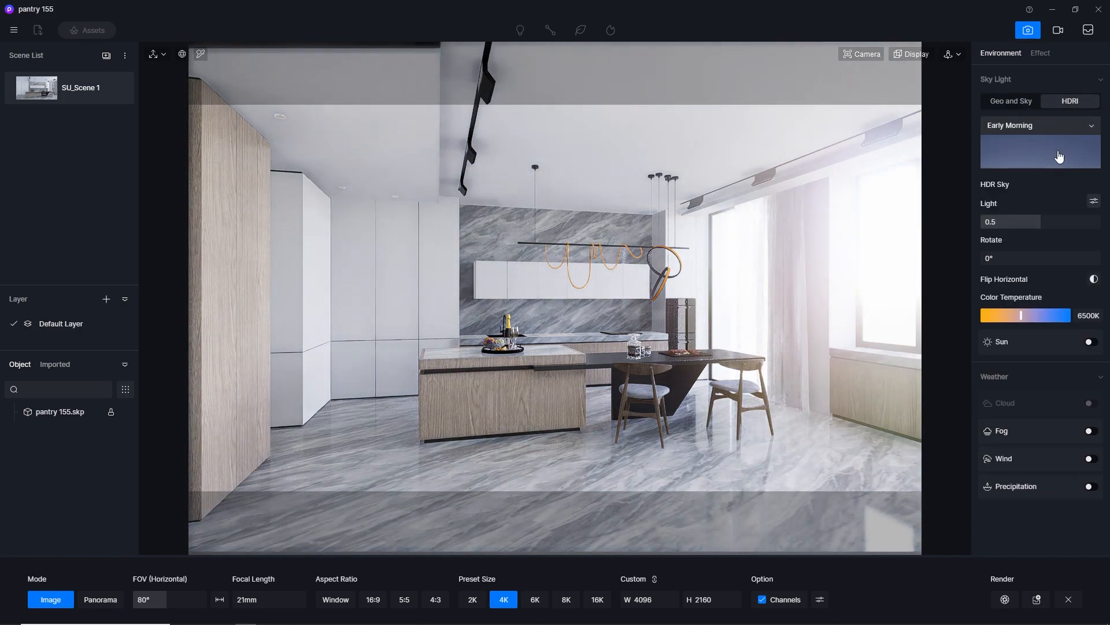
Separate the HDR sky's skylight and background intensities and load the custom HDR_029_Sky_Cloudy_Ref sky.
left_click(1031, 125)
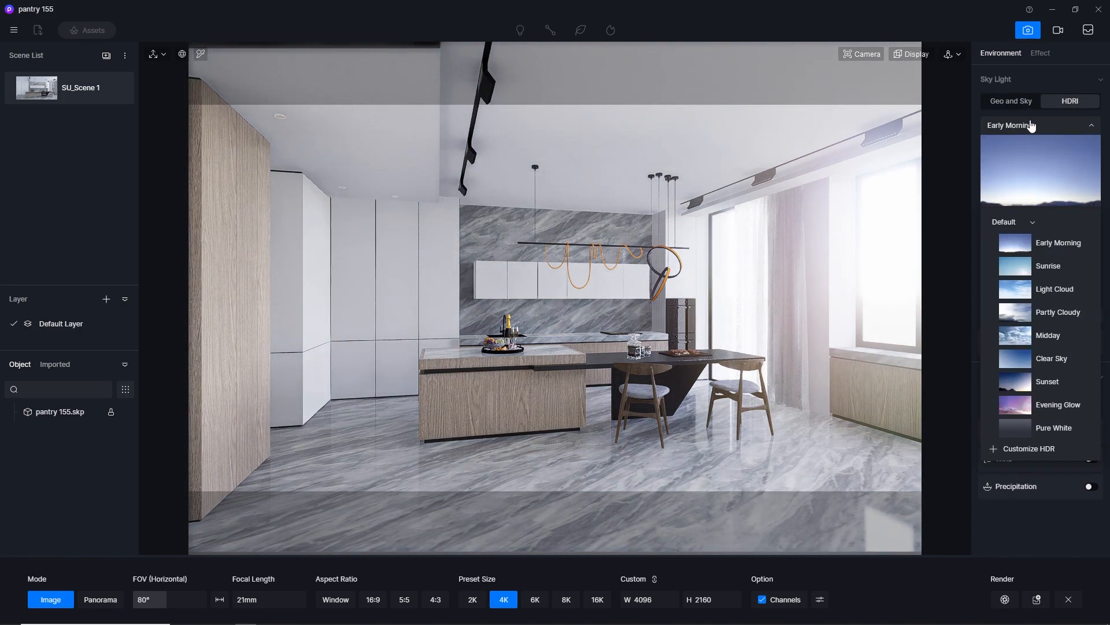
left_click(1031, 125)
left_click(1093, 200)
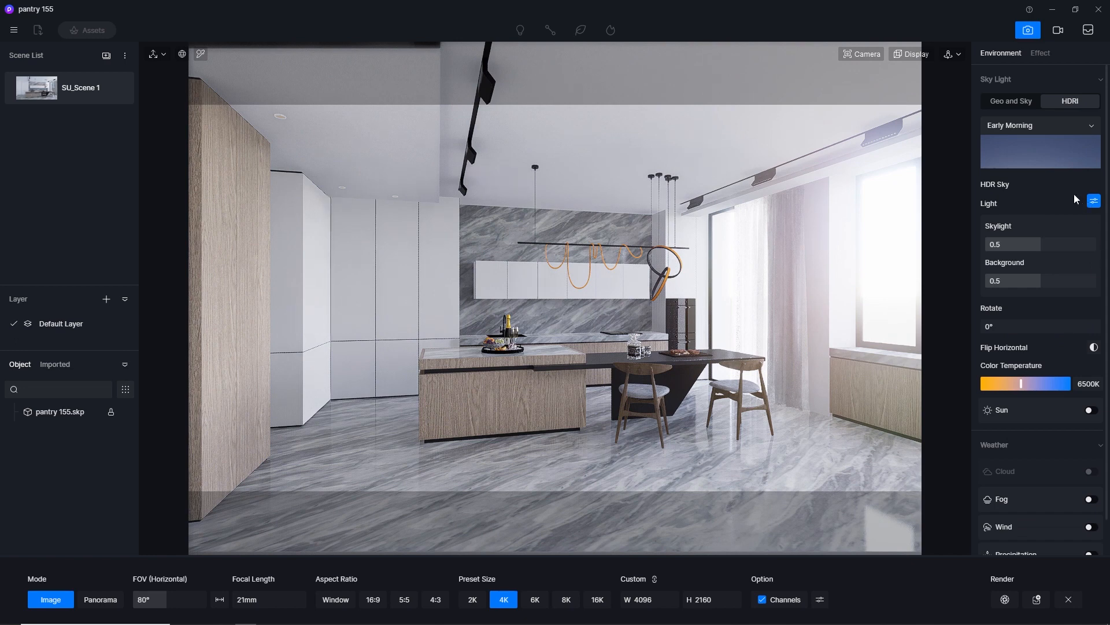
left_click(1031, 126)
left_click(1023, 225)
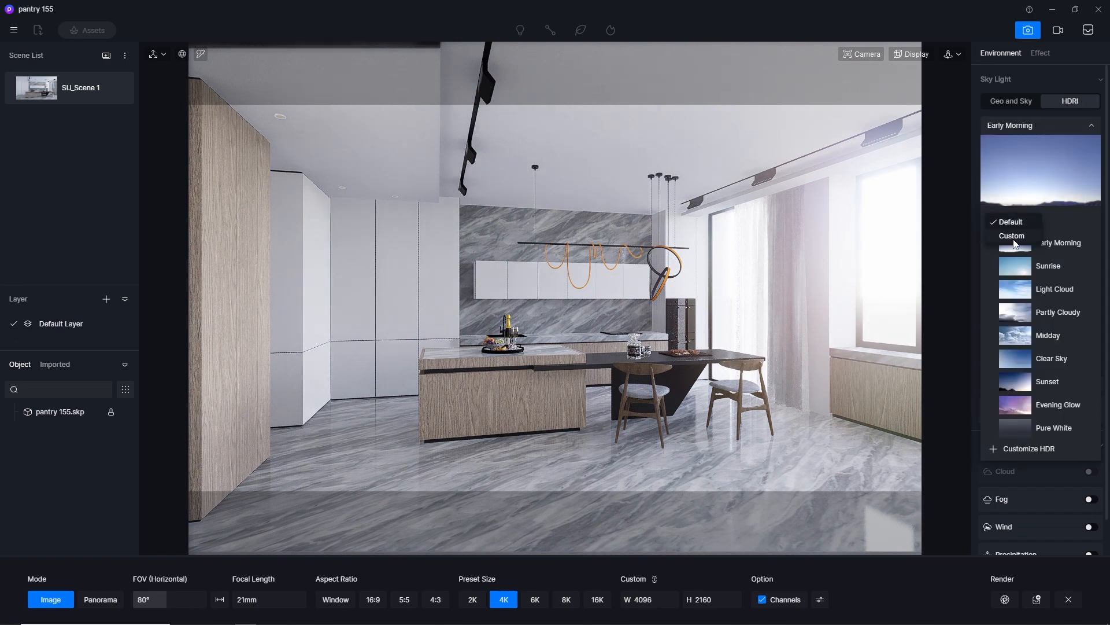
left_click(1014, 240)
left_click(1017, 240)
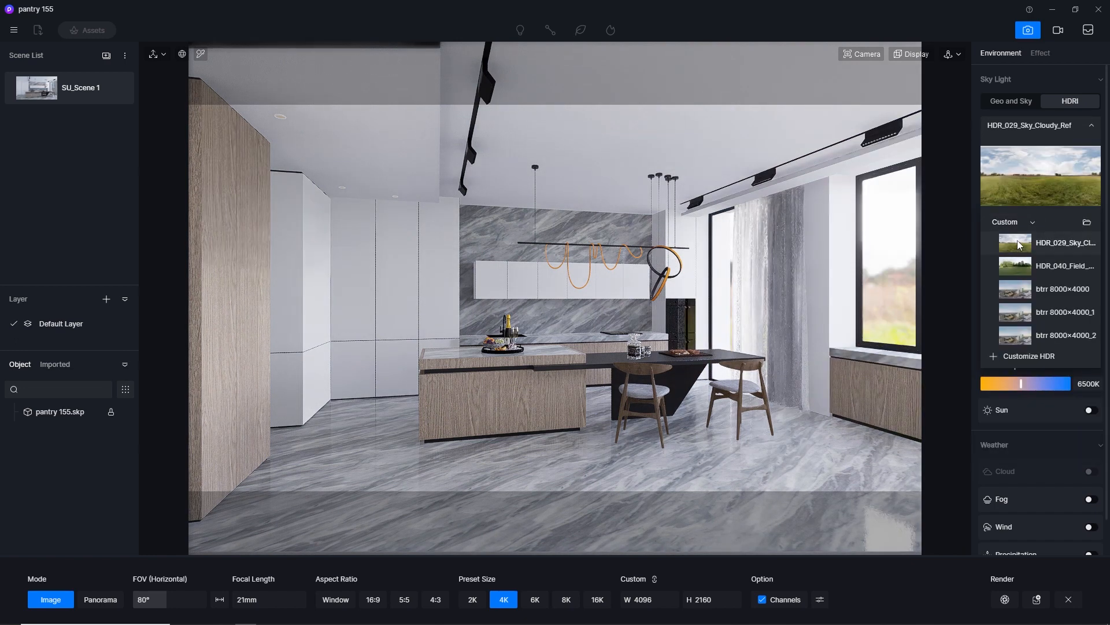
left_click(1090, 129)
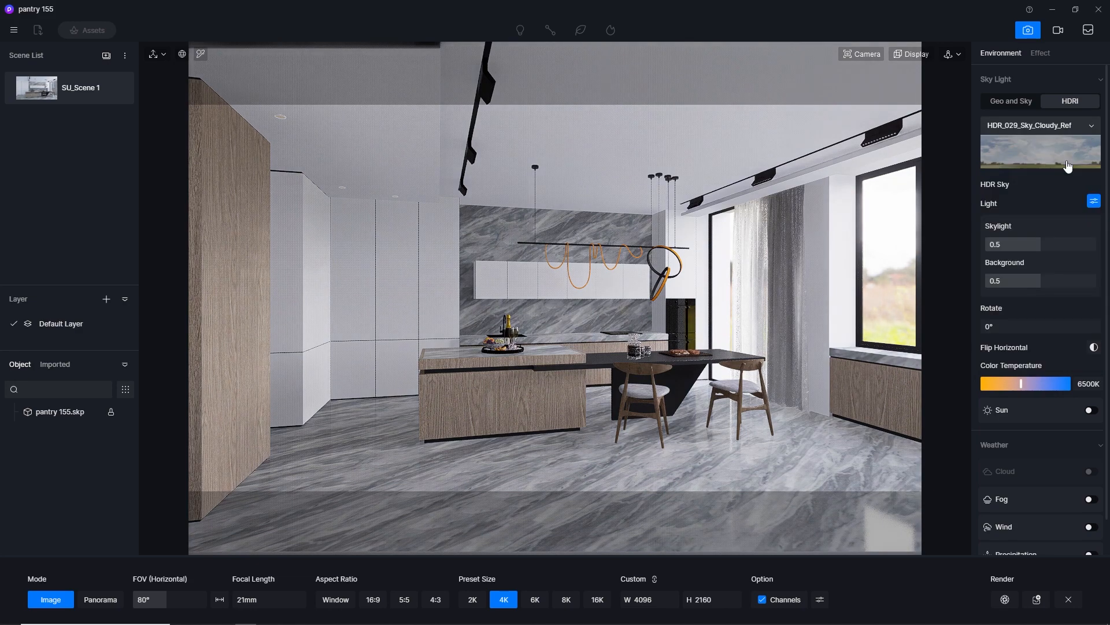
Set the HDR sky's skylight intensity to 0.1 and its background intensity to 0.01.
left_click(1012, 245)
type("0.")
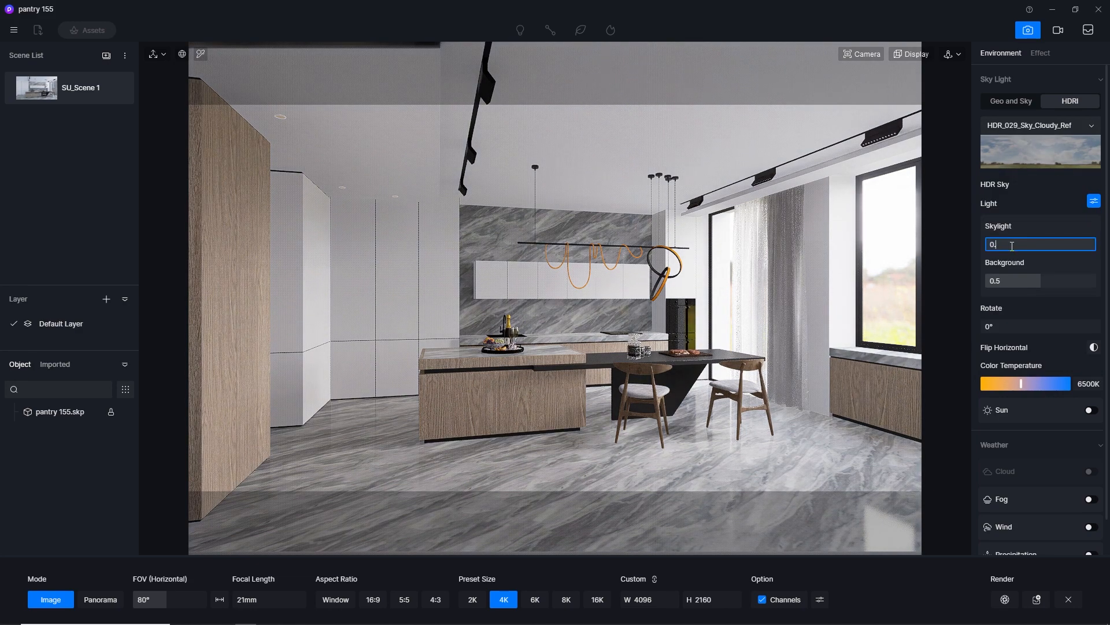
type("1")
key("Return")
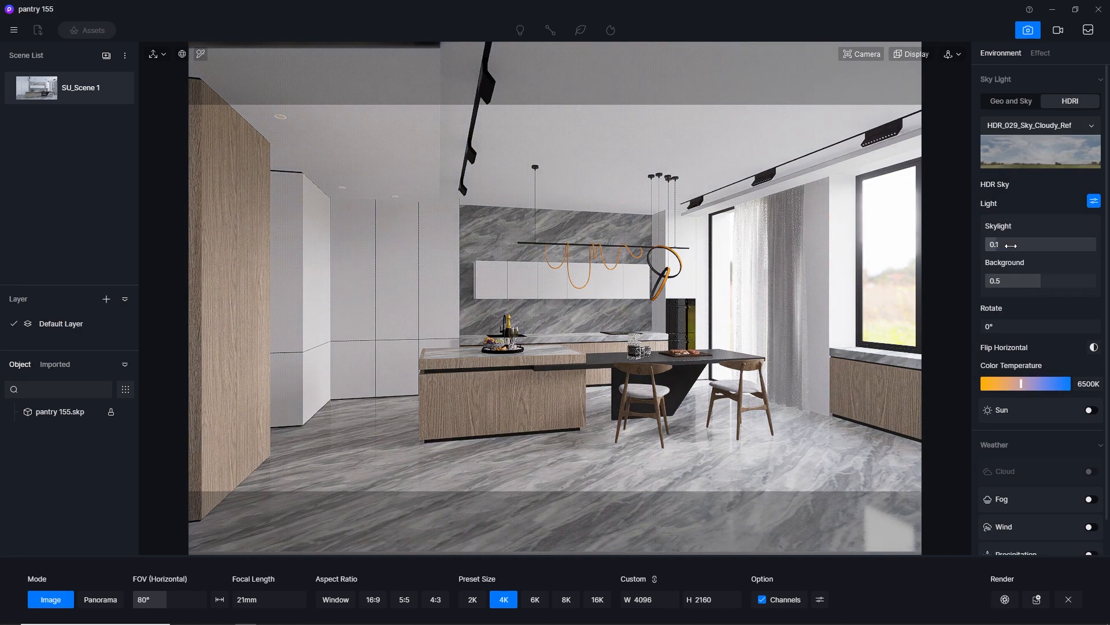
left_click(1003, 282)
type("0.01")
key("Return")
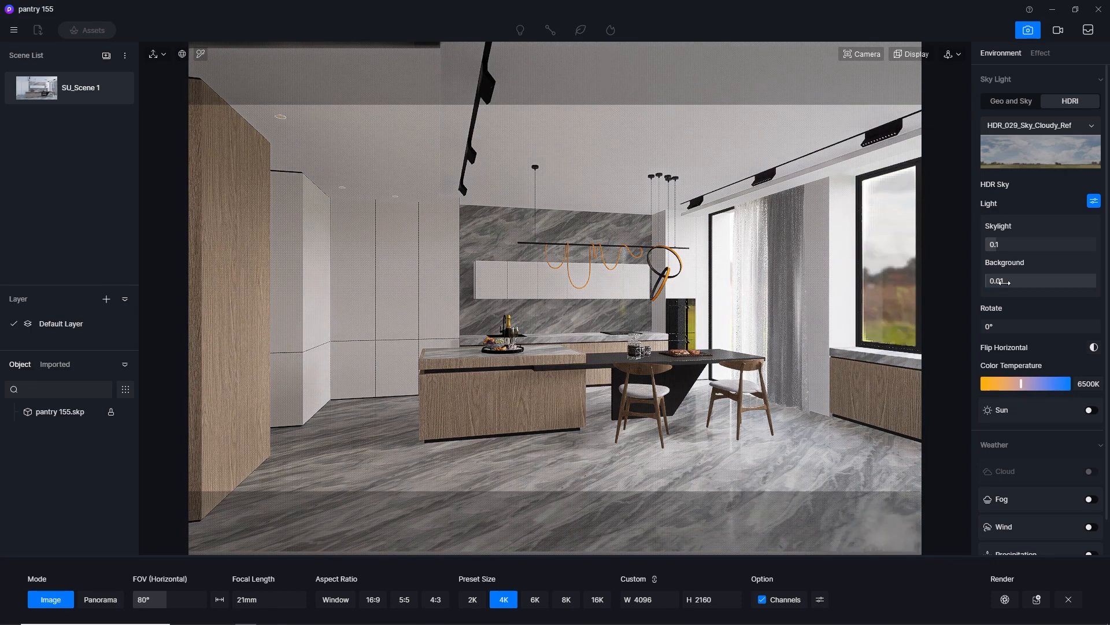
Try HDR background intensities of 0.1 and 0.05, and settle on 0.02.
left_click(1005, 282)
type("0.")
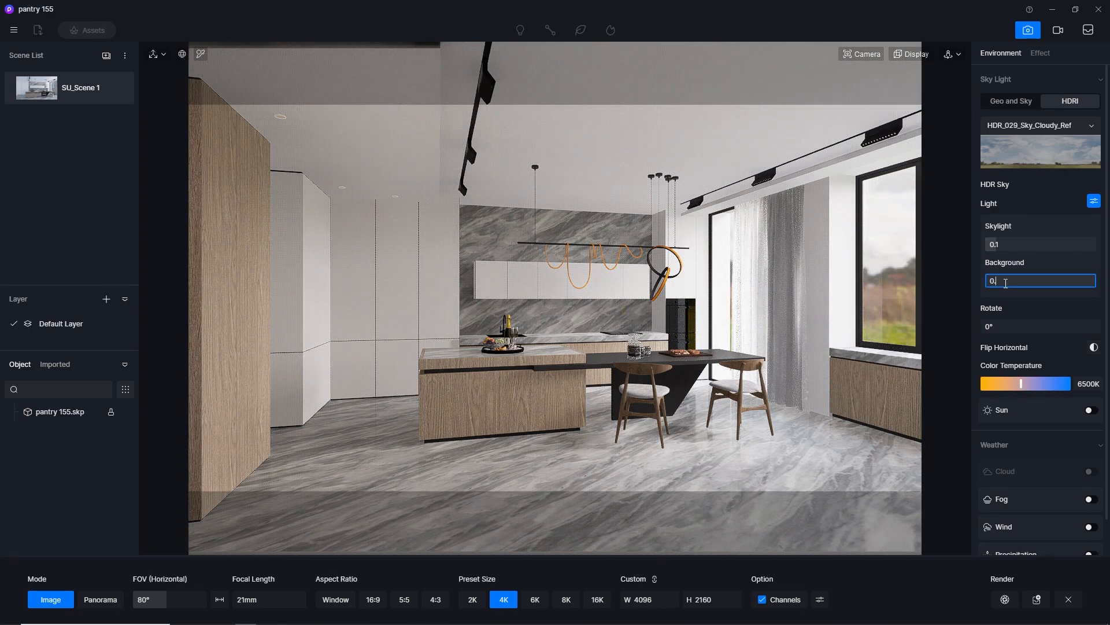
type("1")
key("Return")
left_click(1017, 283)
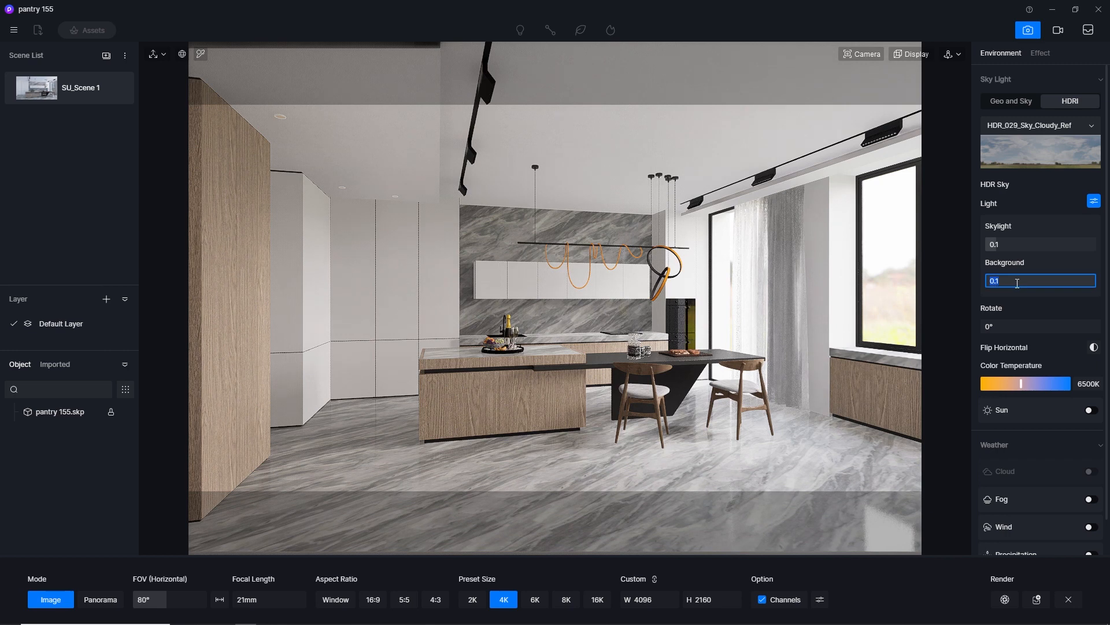
key("Return")
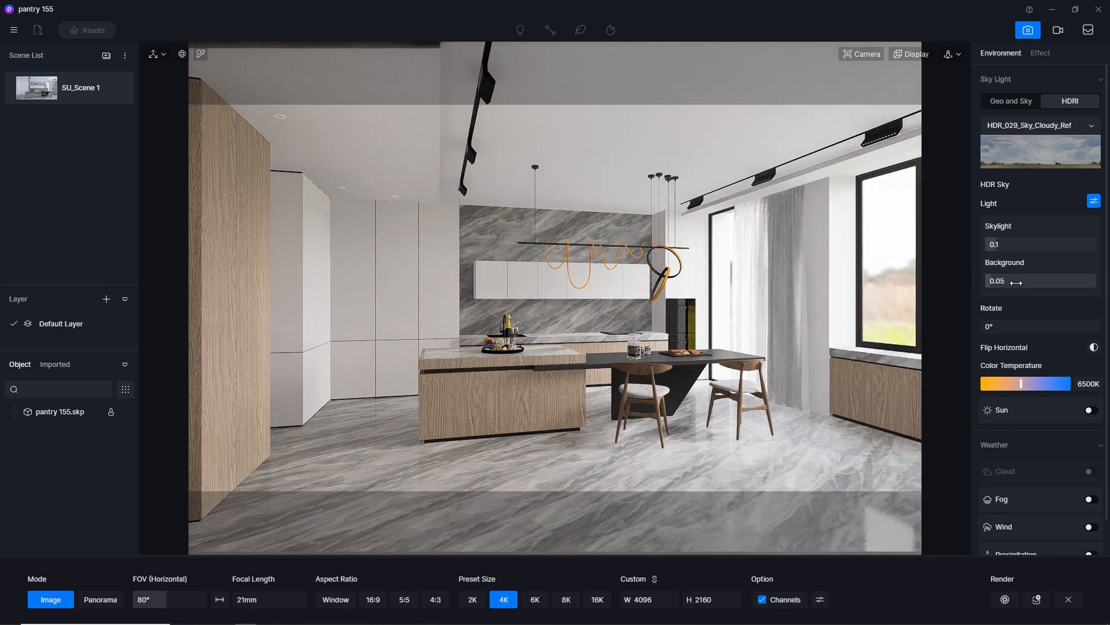
left_click(1017, 283)
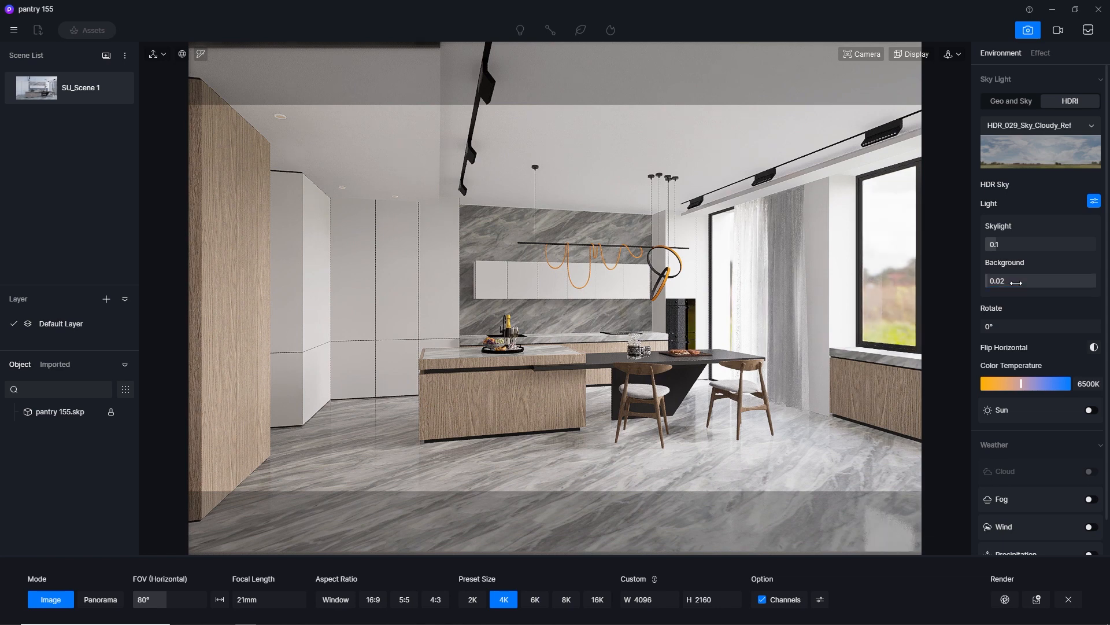
Try HDR skylight intensities of 0.5, 0.3, 0.2 and 0.1 to compare the interior brightness.
left_click(1012, 246)
key("Return")
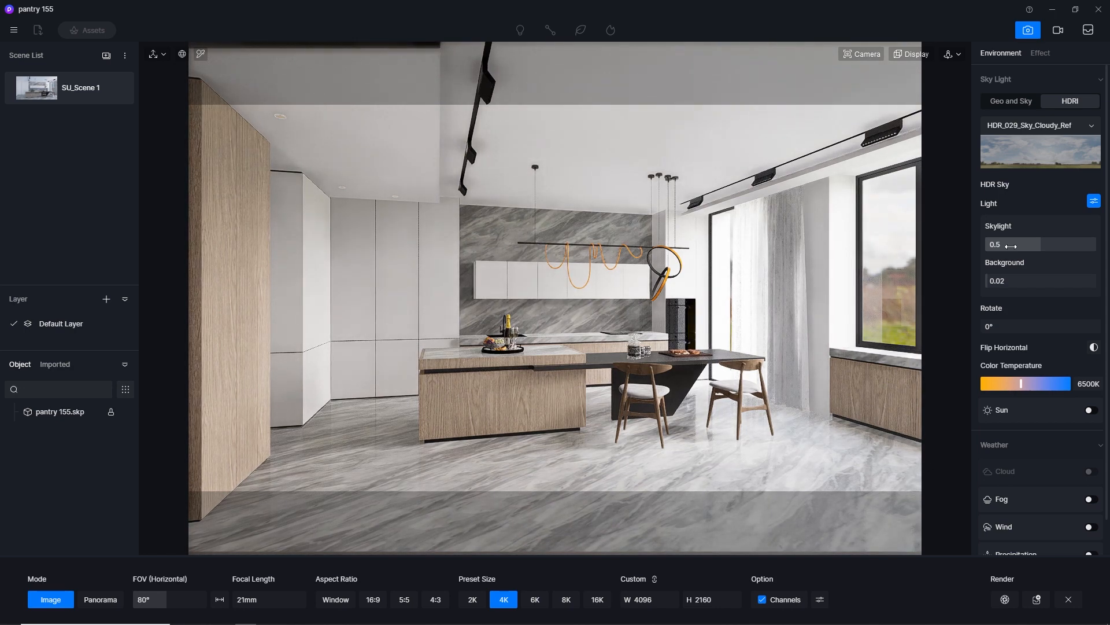
left_click(1011, 246)
type("0.")
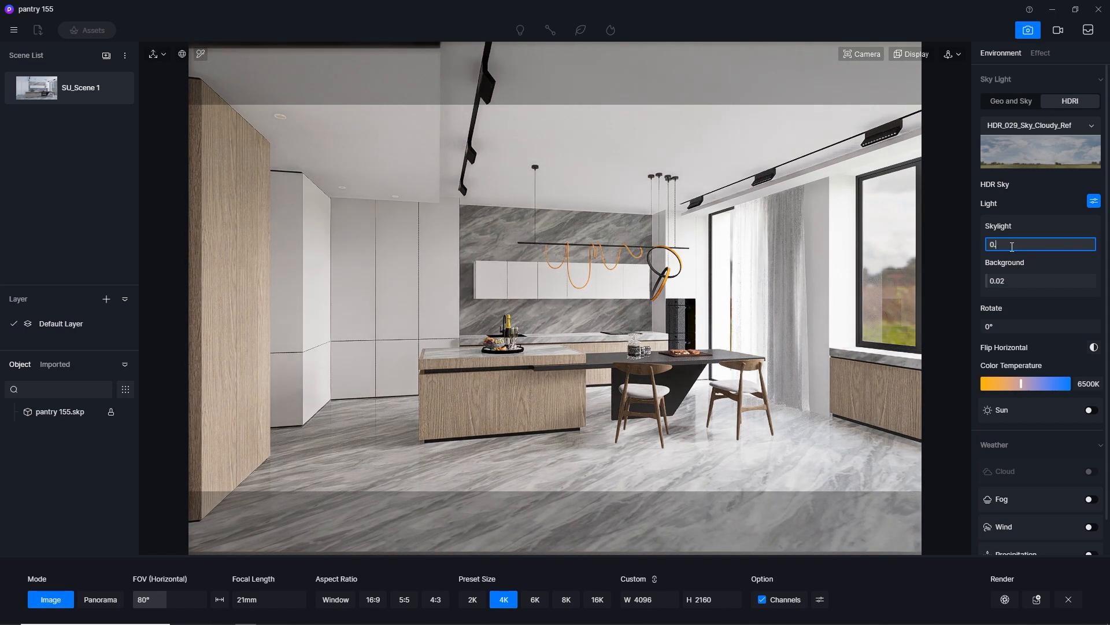
type("3")
key("Return")
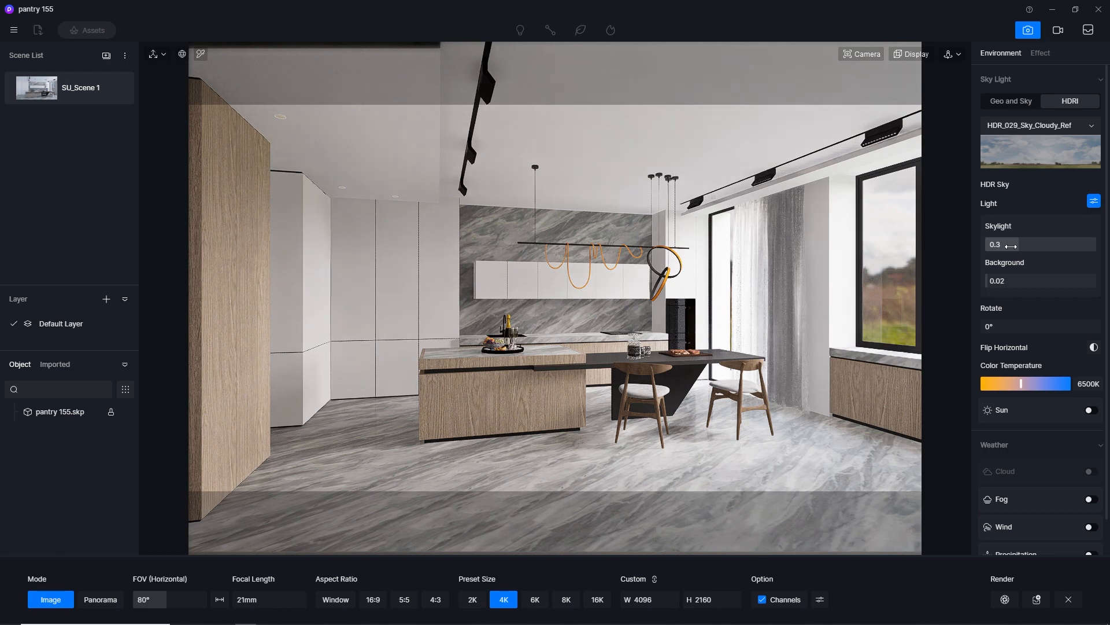
left_click(1011, 247)
key("Return")
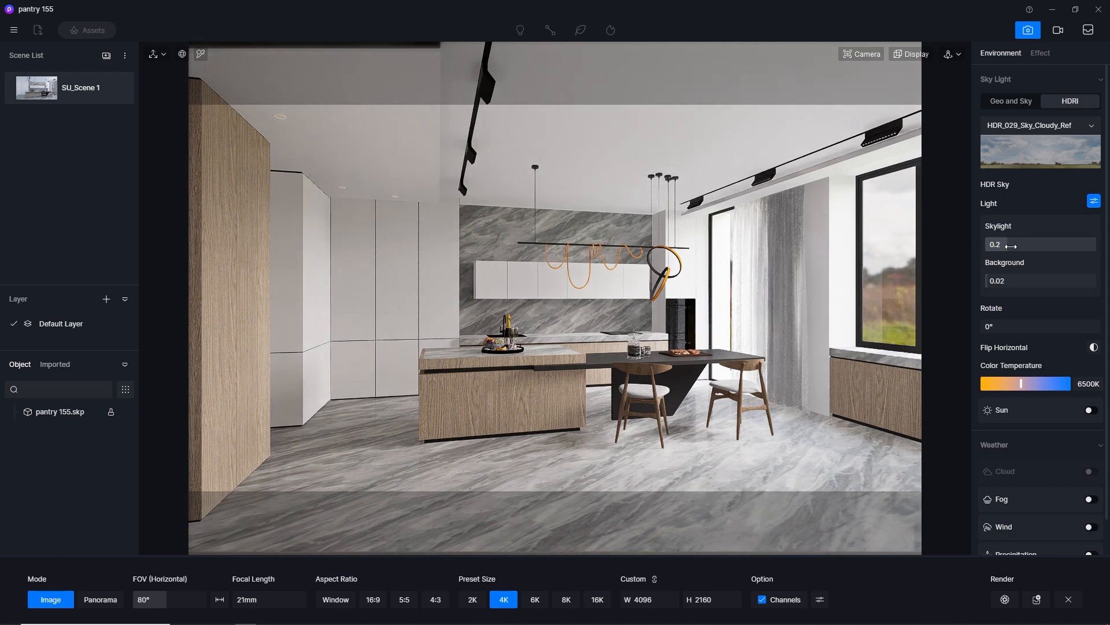
left_click(1011, 247)
type("0")
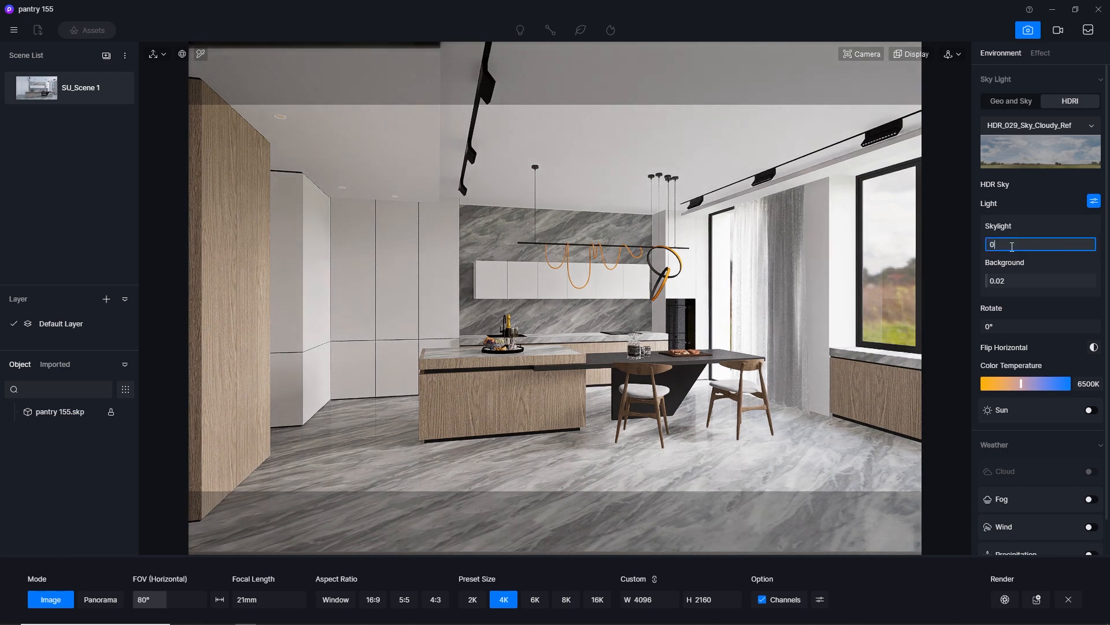
type(".1")
key("Return")
Set the HDR skylight intensity to 0.2 and update the saved scene SU_Scene 1.
left_click(1012, 246)
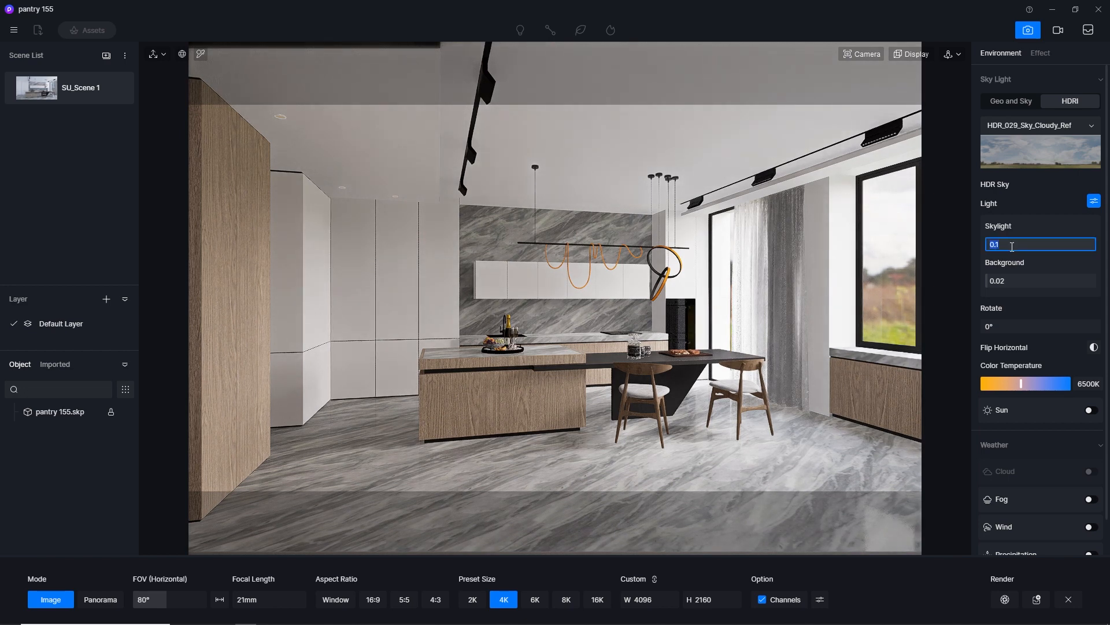
type("0.2")
key("Return")
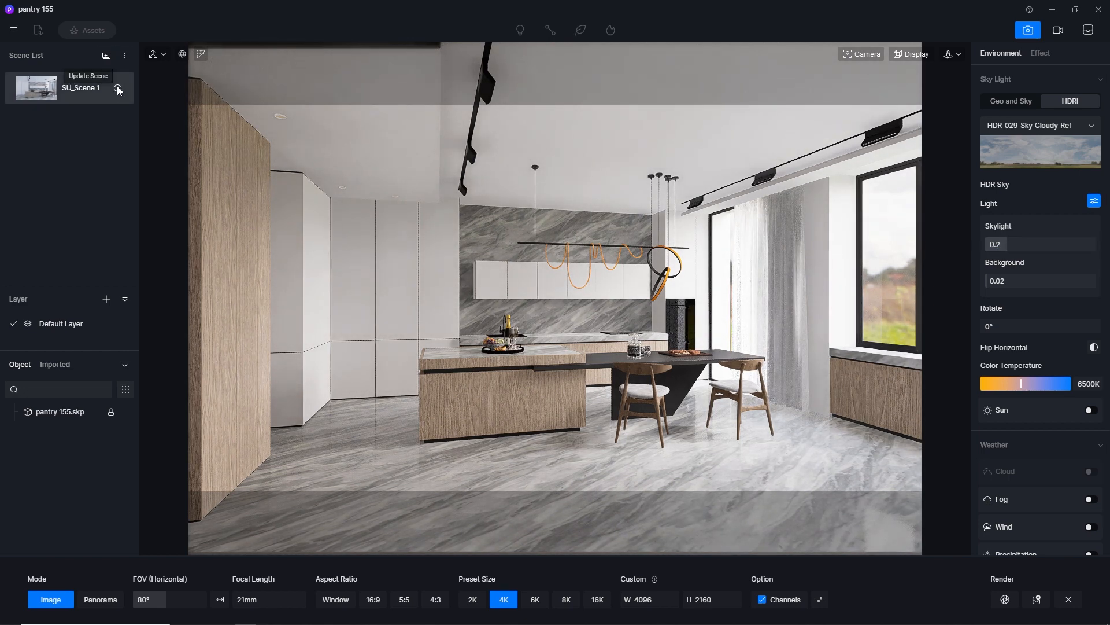
left_click(118, 89)
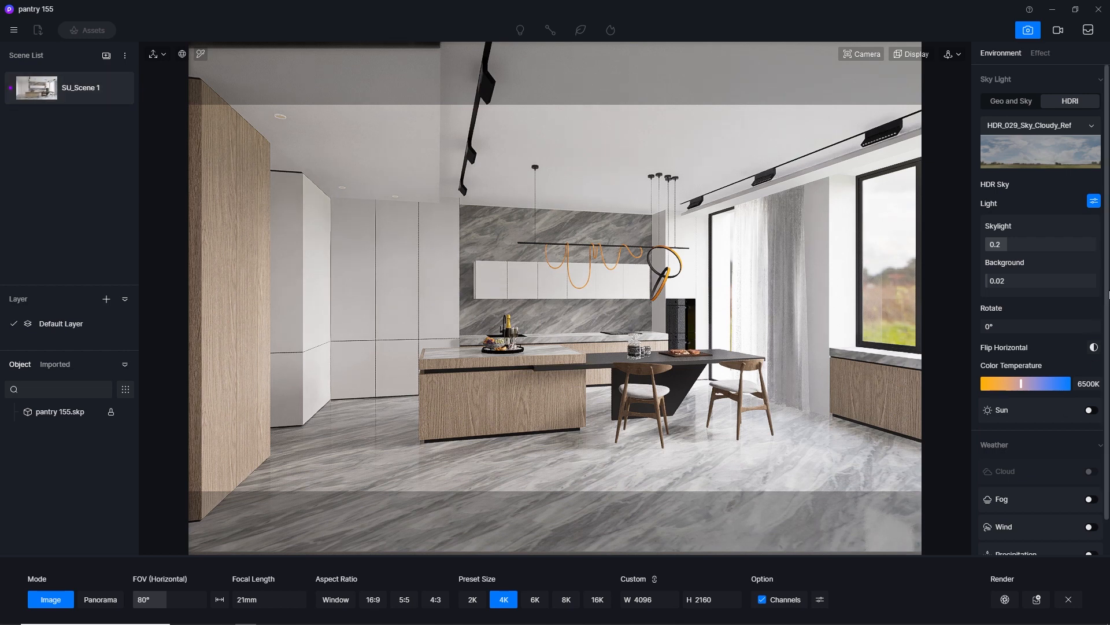
Enable the HDR sun with a sunlight intensity of 0.01 and a sun disk radius of 2.5.
scroll(1041, 347, "down", 1)
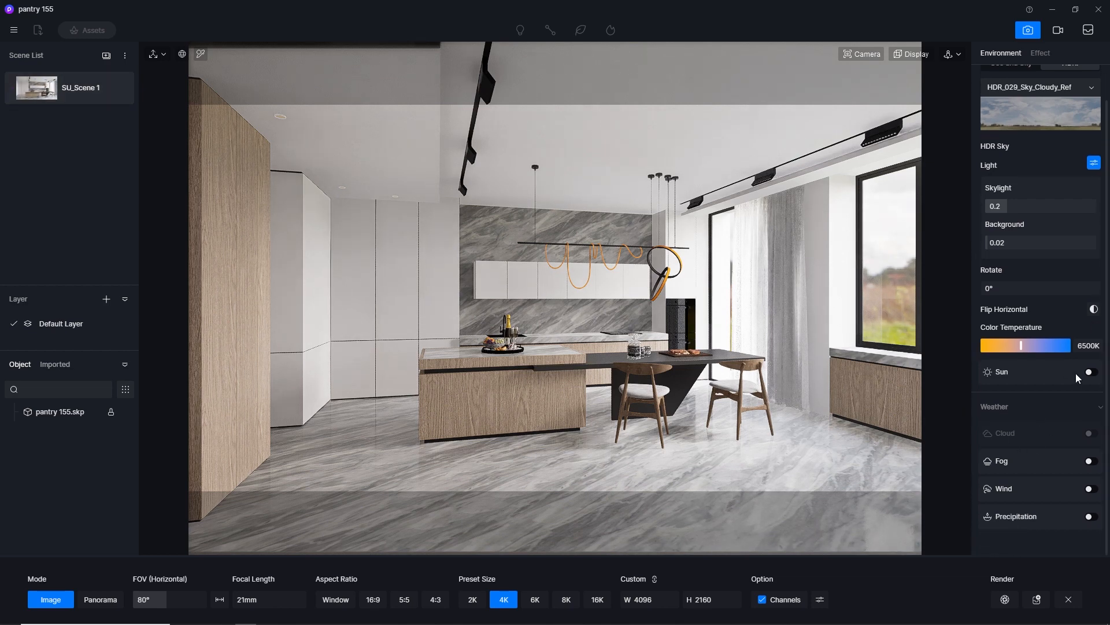
left_click(1091, 373)
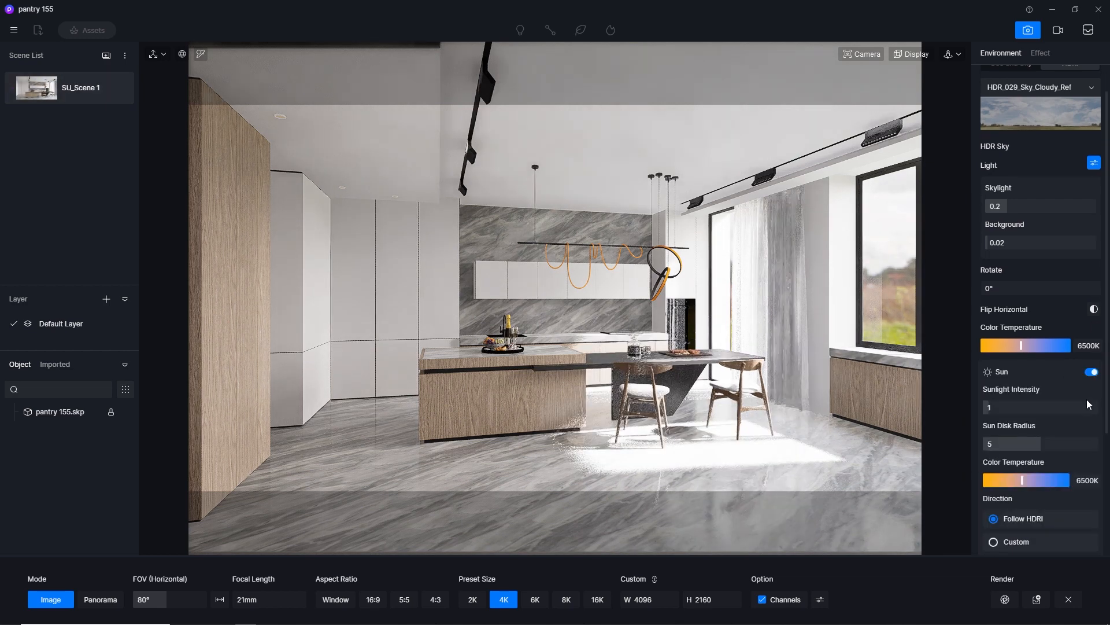
left_click(1007, 407)
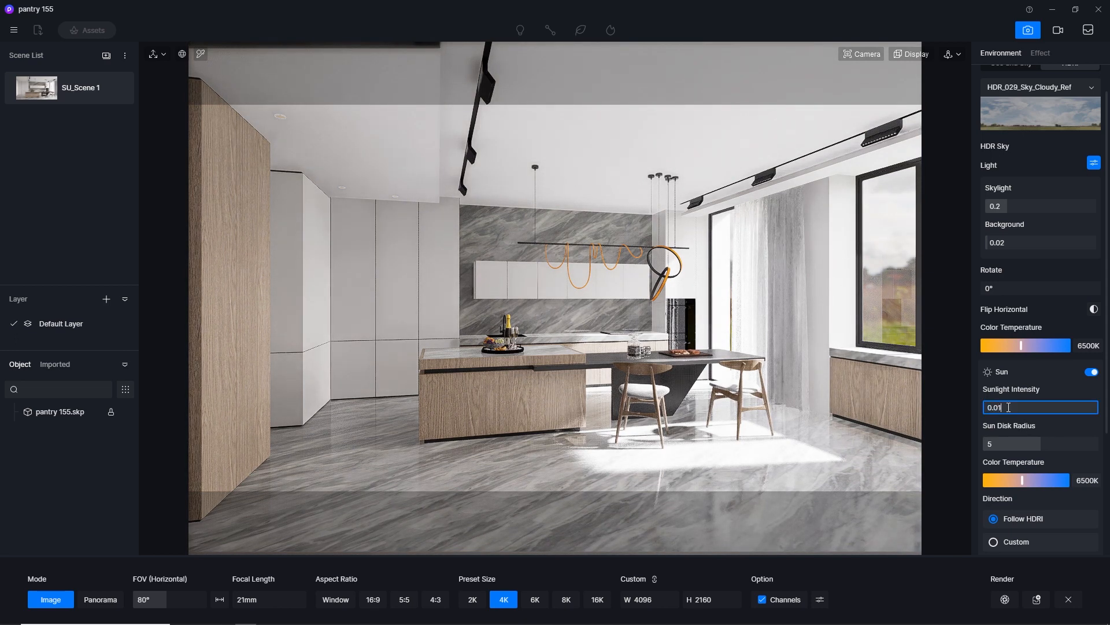
type("0.01")
key("Return")
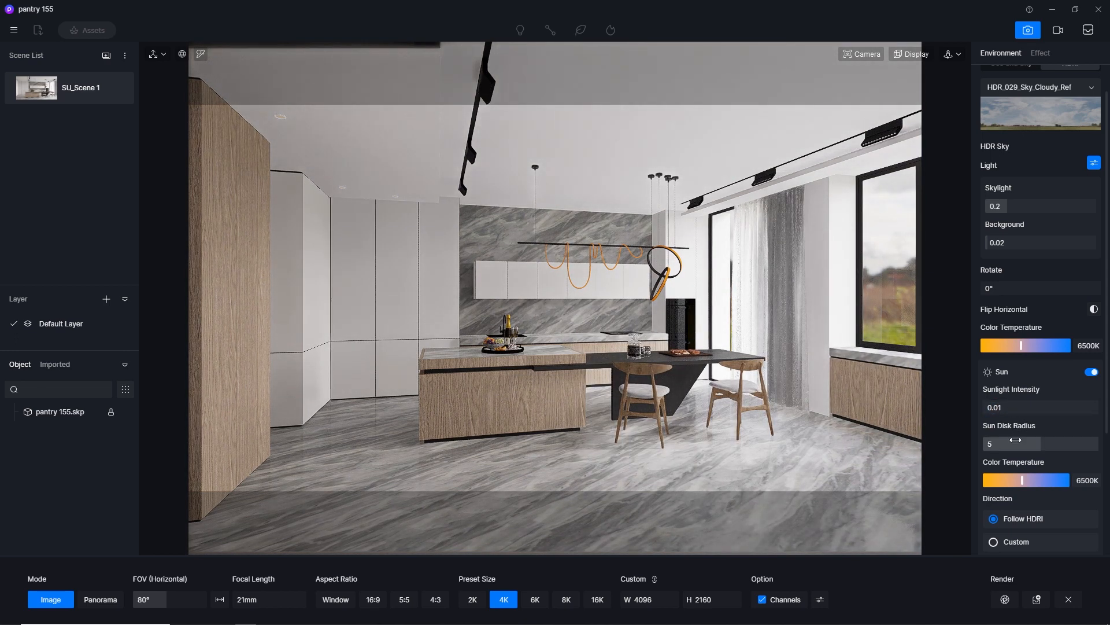
left_click(1016, 440)
type("2.5")
key("Return")
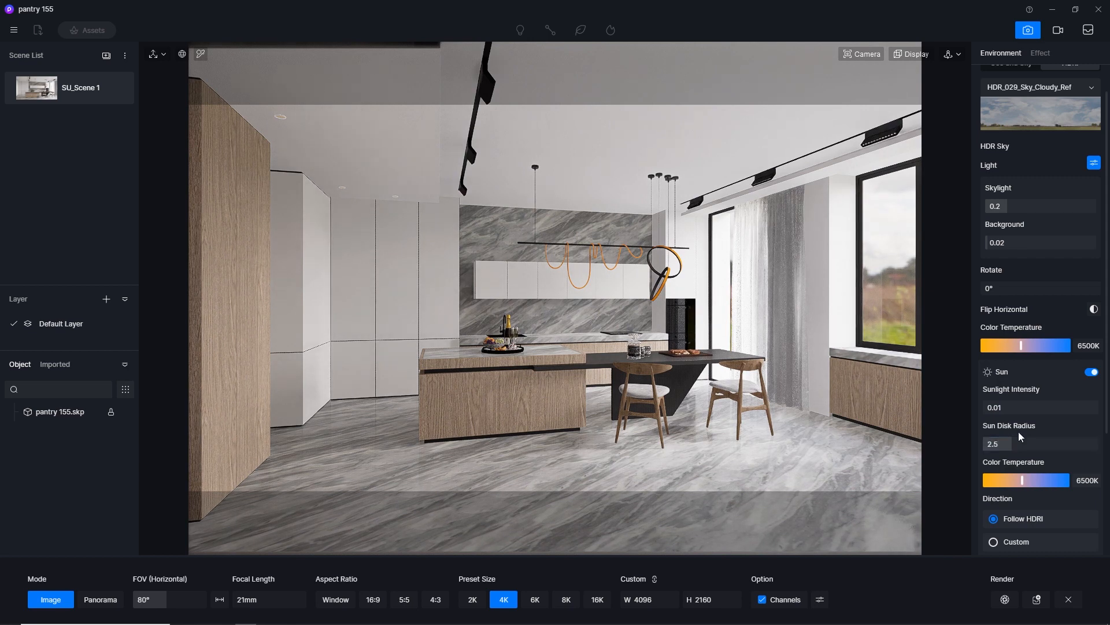
Switch the sun direction to Custom and adjust its altitude to 26.9 and azimuth to 93.9.
left_click(994, 541)
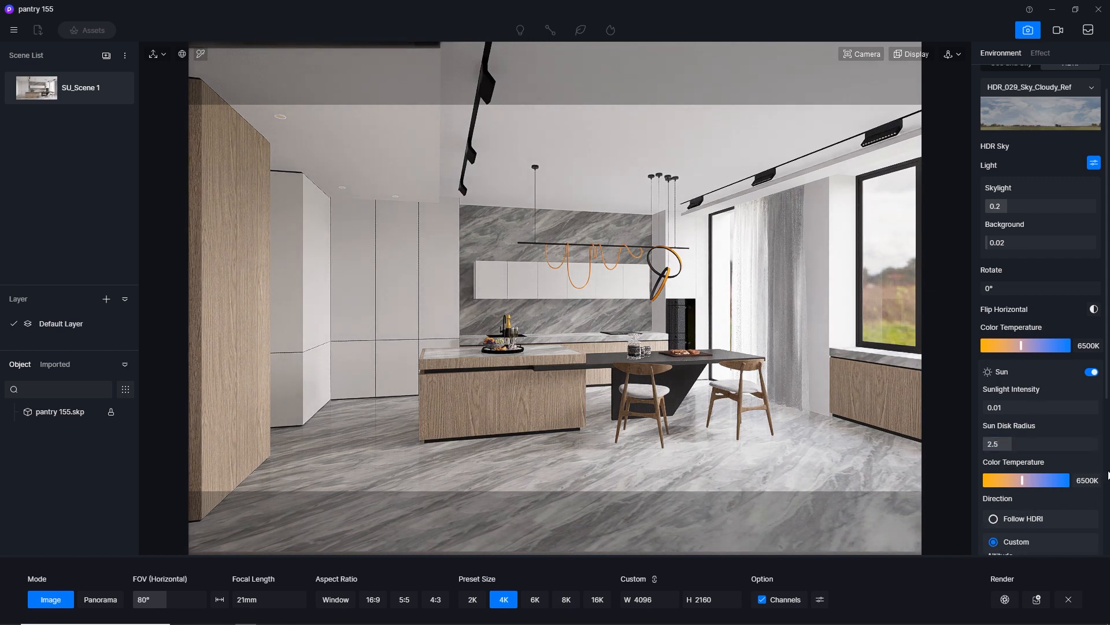
scroll(1040, 469, "down", 2)
left_click_drag(1040, 466, 1018, 497)
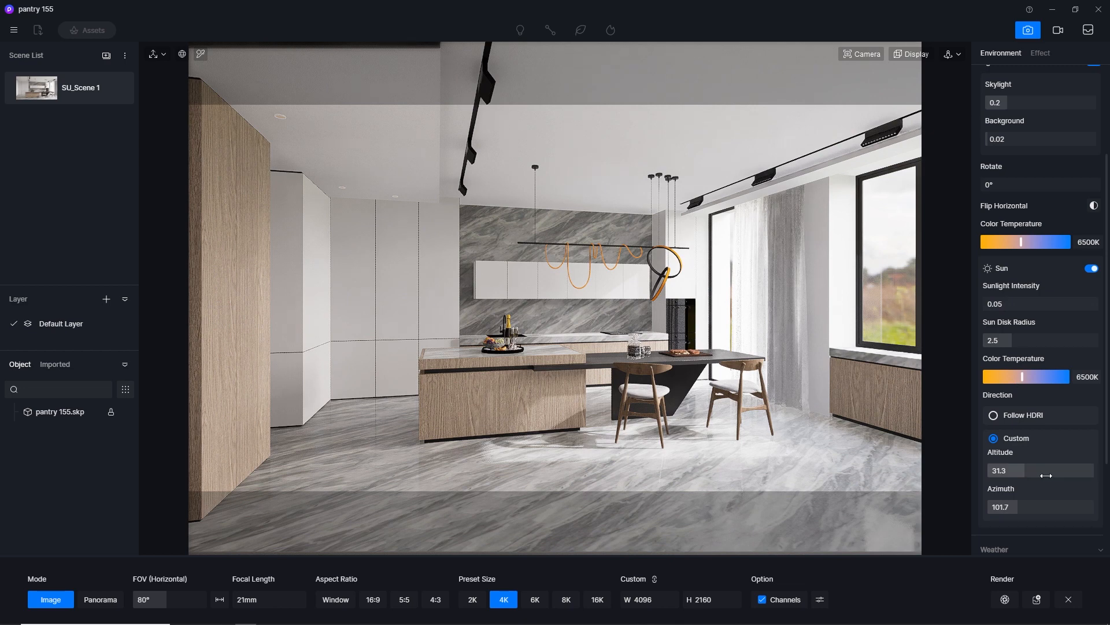
left_click_drag(1015, 471, 1012, 508)
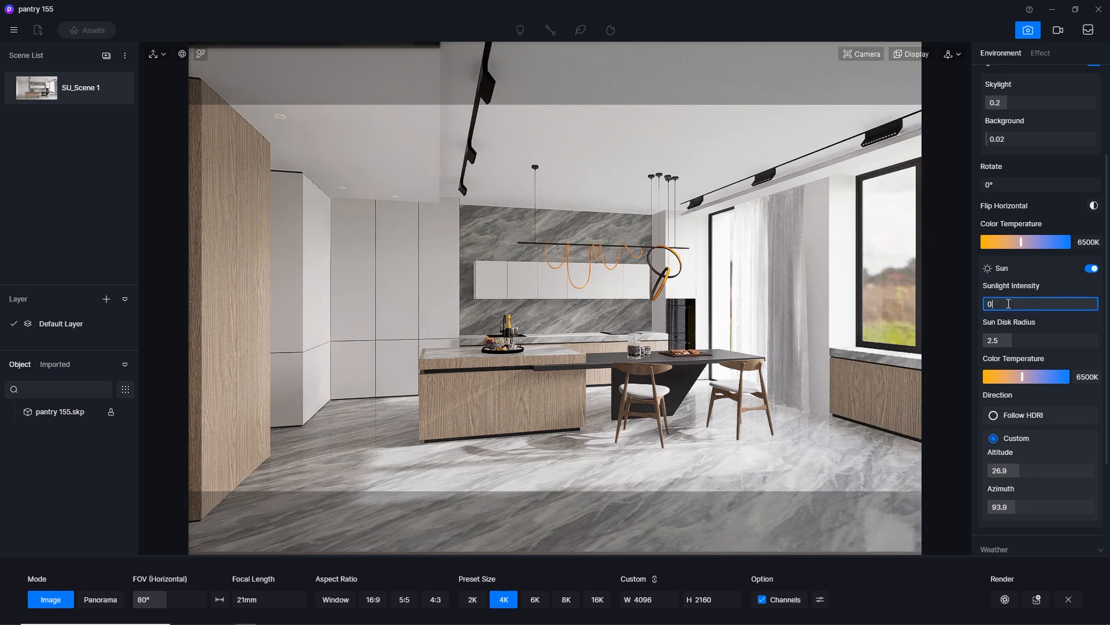
Set the sunlight intensity to 0.03 and update the saved scene SU_Scene 1.
type("2")
key("Return")
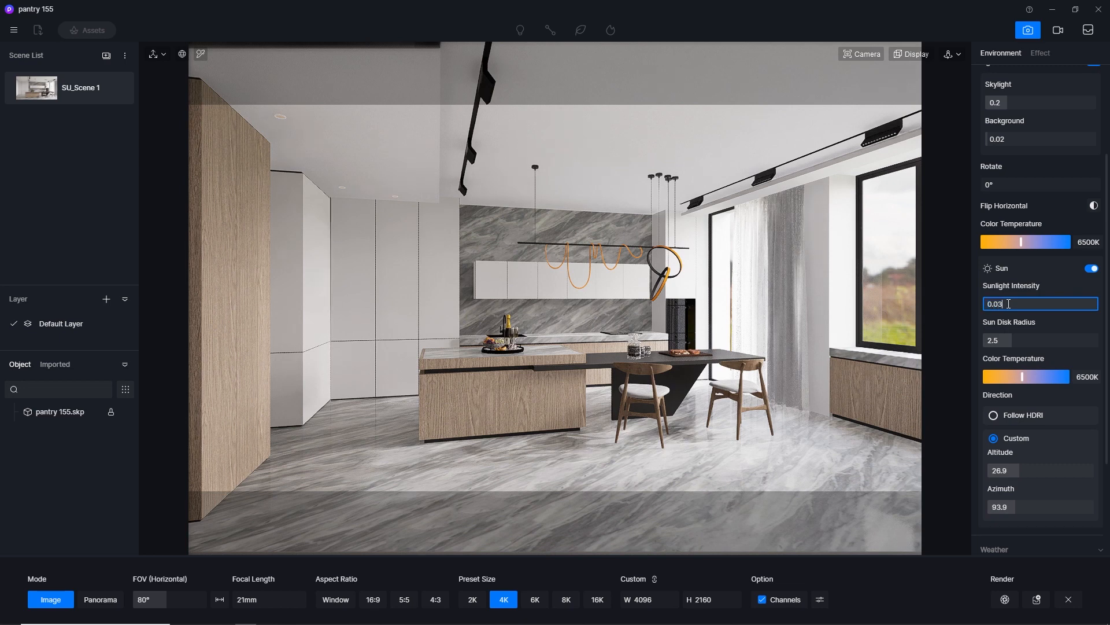
key("Return")
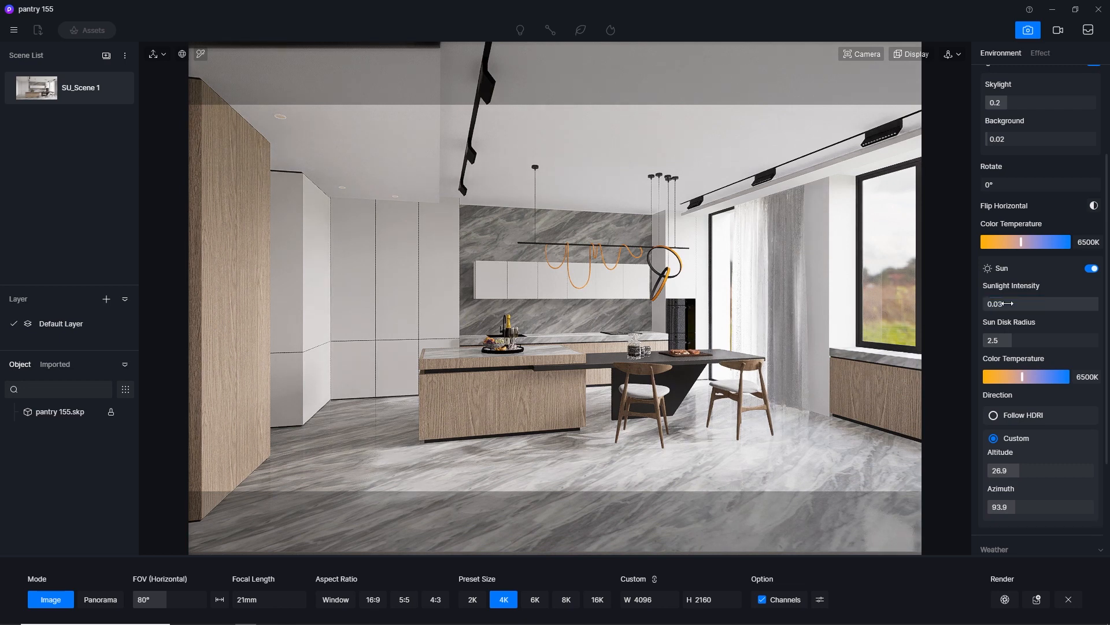
left_click(117, 89)
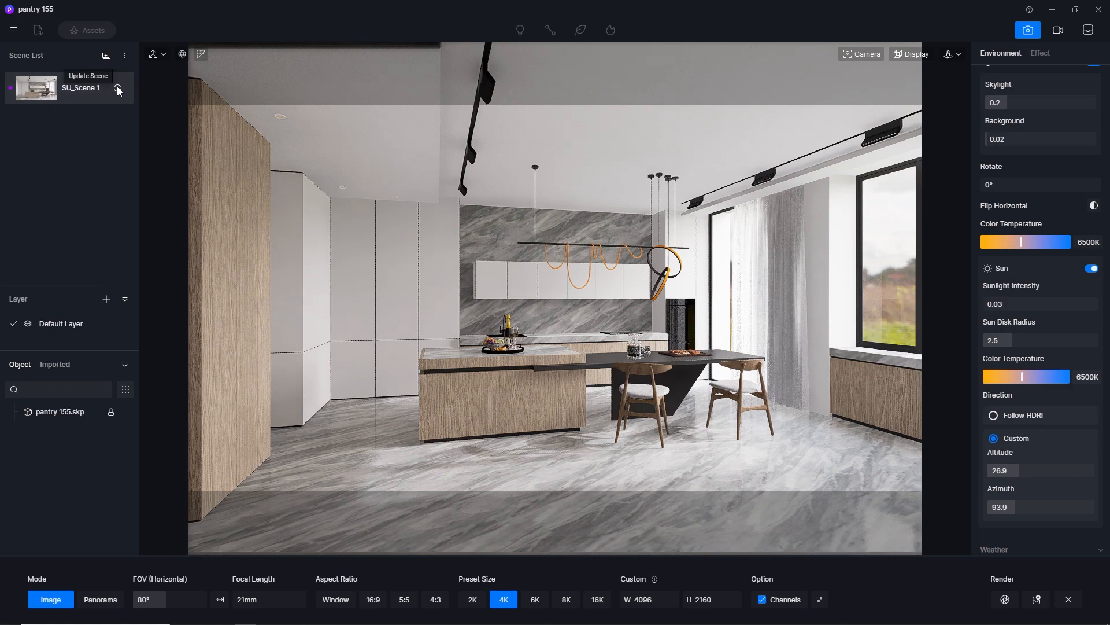
Pick the white lamp material of the ceiling track light and turn on its emission.
left_click(1028, 31)
scroll(397, 112, "up", 3)
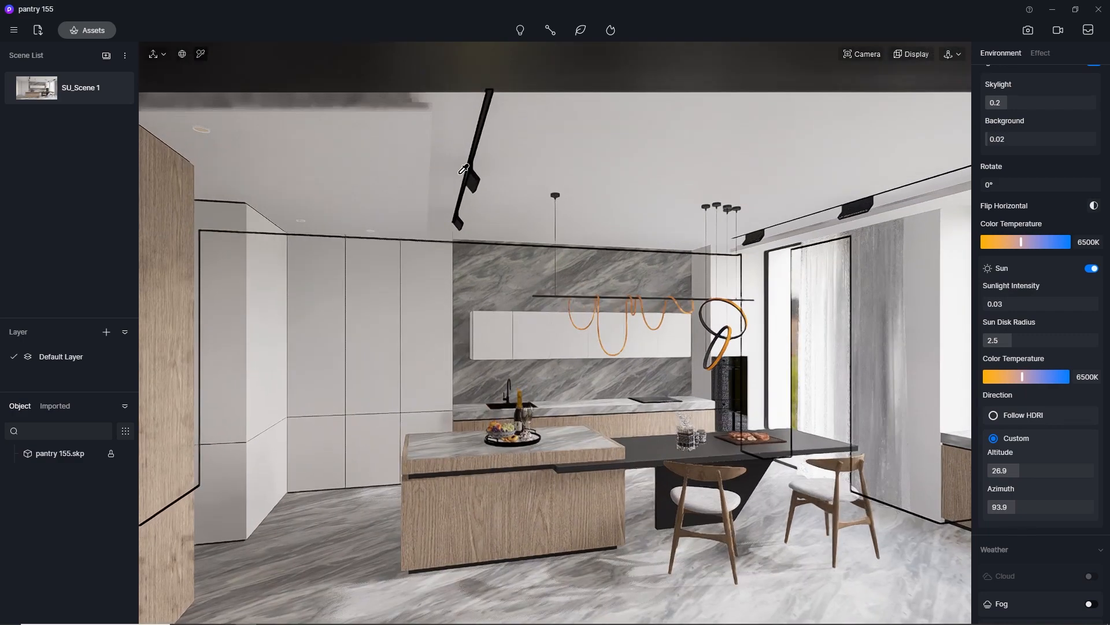
left_click(863, 55)
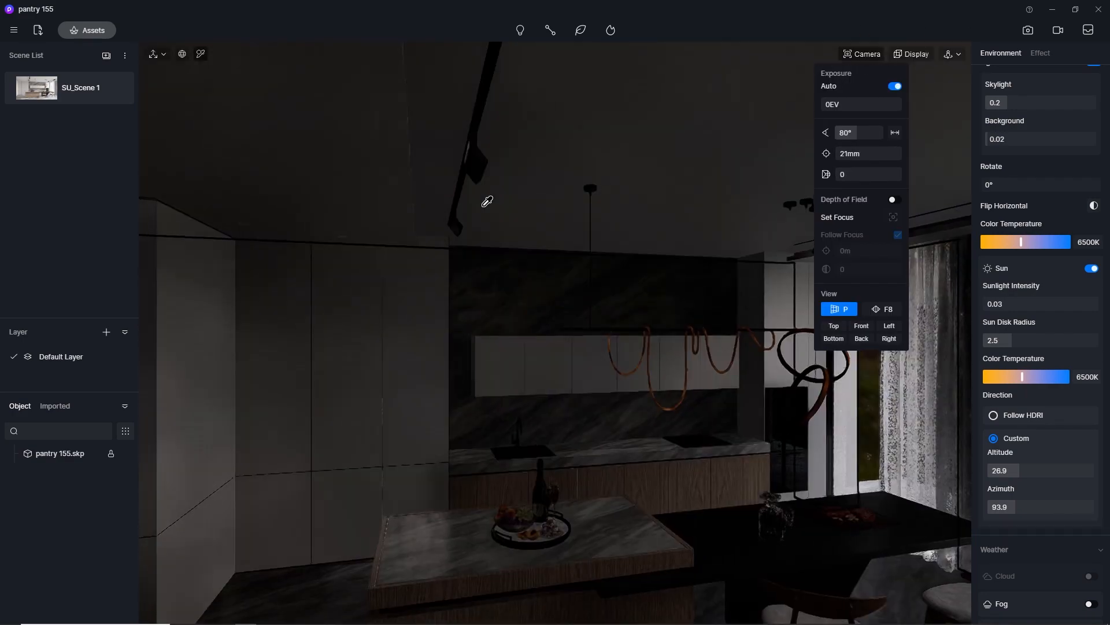
scroll(486, 198, "up", 5)
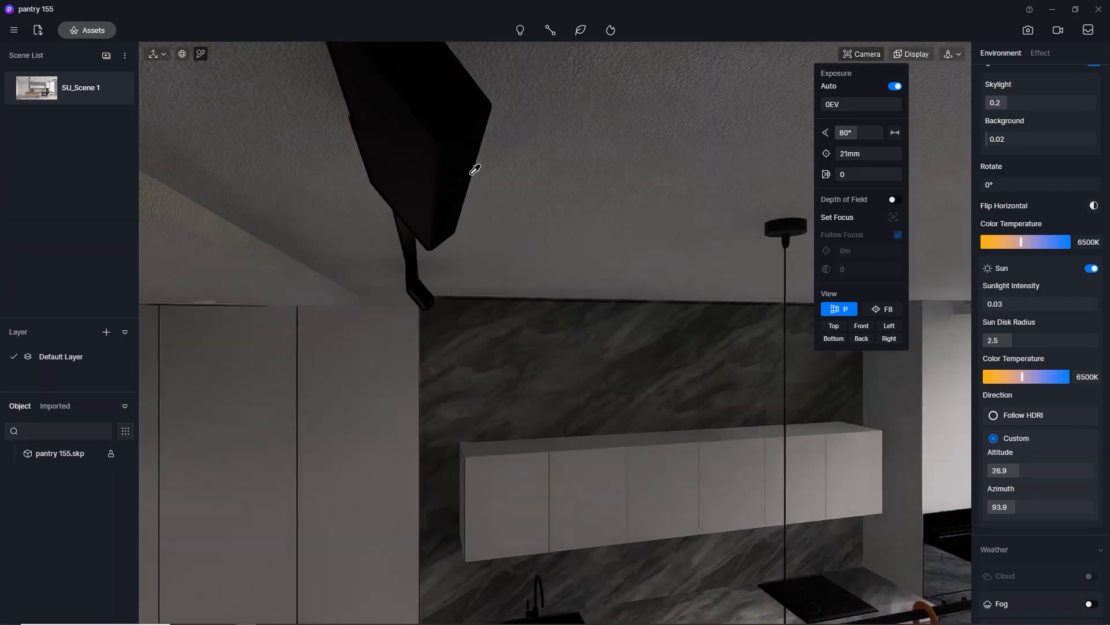
right_click_drag(475, 169, 297, 99)
left_click(377, 153)
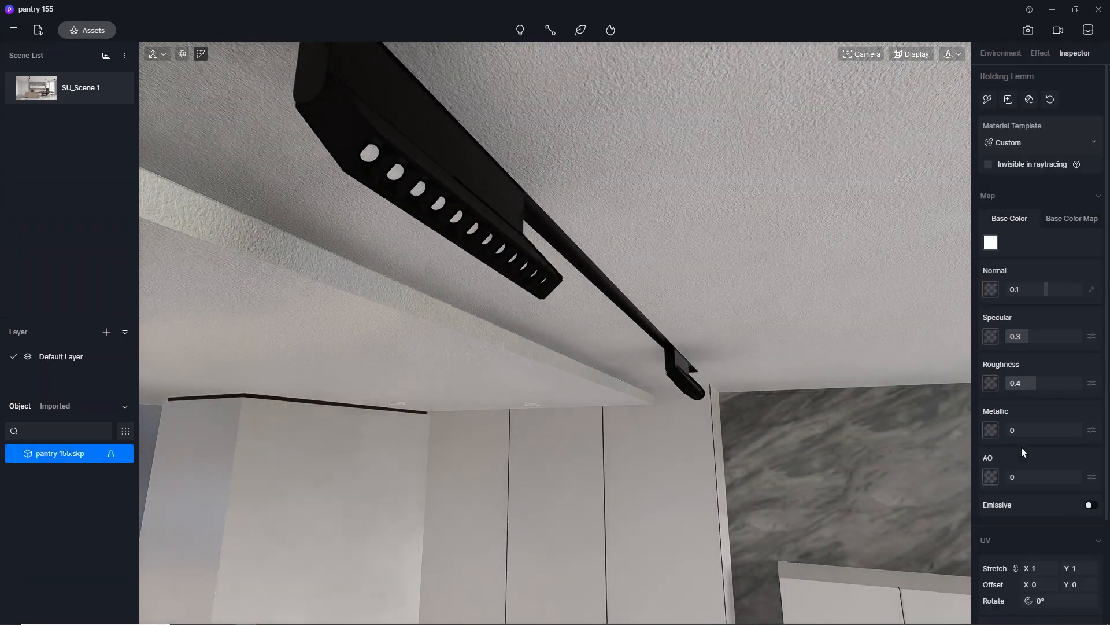
left_click(1091, 504)
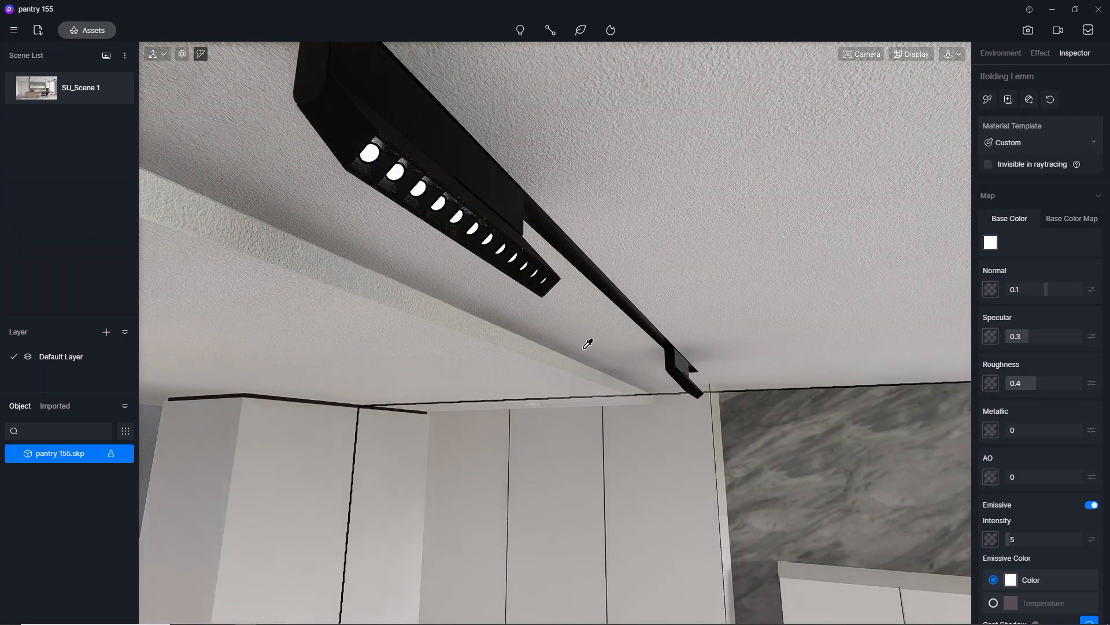
Make the recessed ceiling downlights' washer material emissive, using a colour temperature of 3500 K.
scroll(335, 141, "down", 5)
right_click_drag(565, 255, 380, 338)
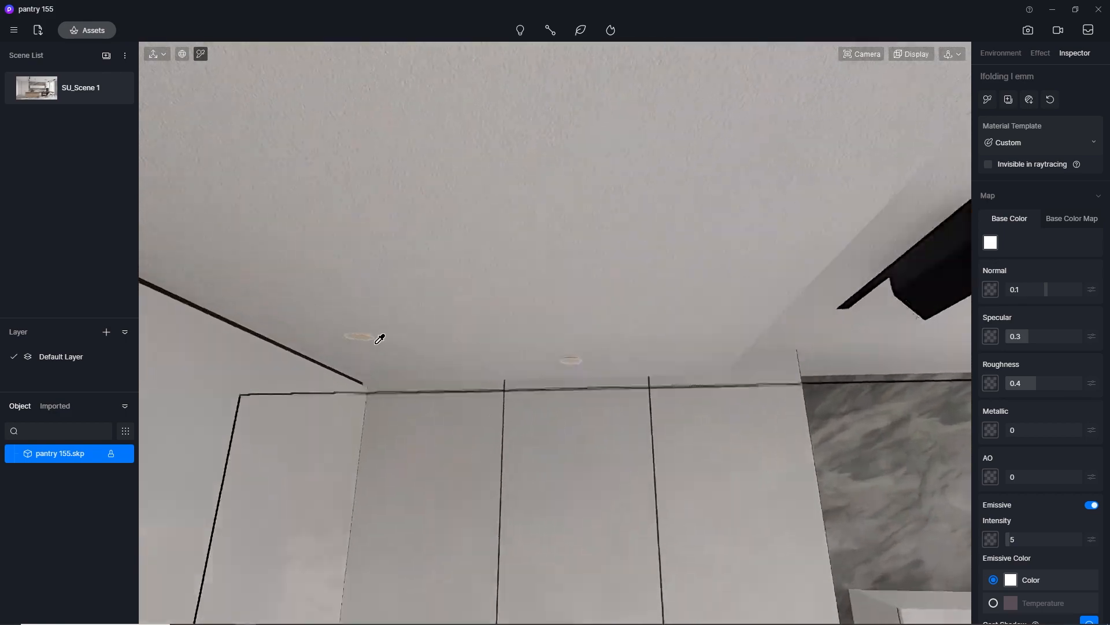
left_click(364, 332)
left_click(1092, 506)
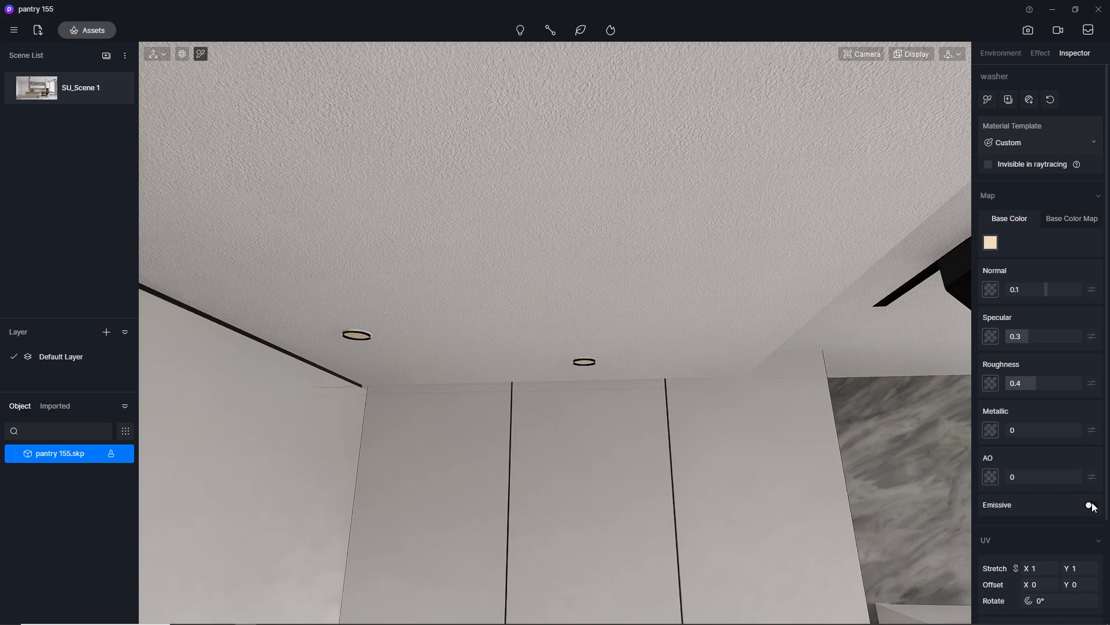
left_click(994, 603)
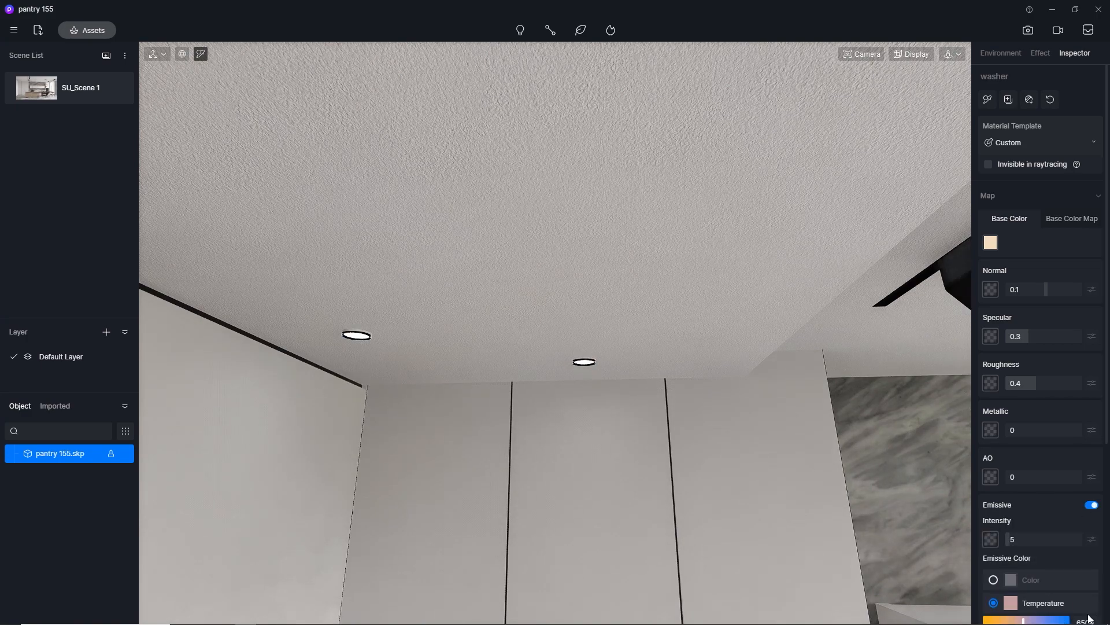
left_click(1087, 620)
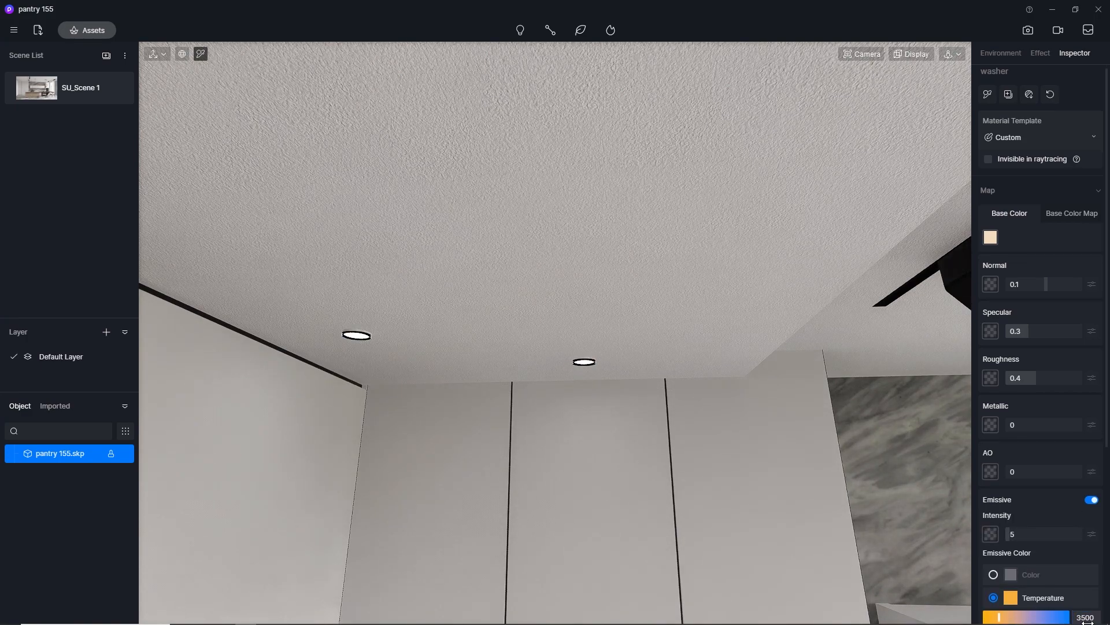
Make the LED UP CEIL strip material in the ceiling recess emissive, using a colour temperature of 3500 K.
scroll(230, 196, "down", 5)
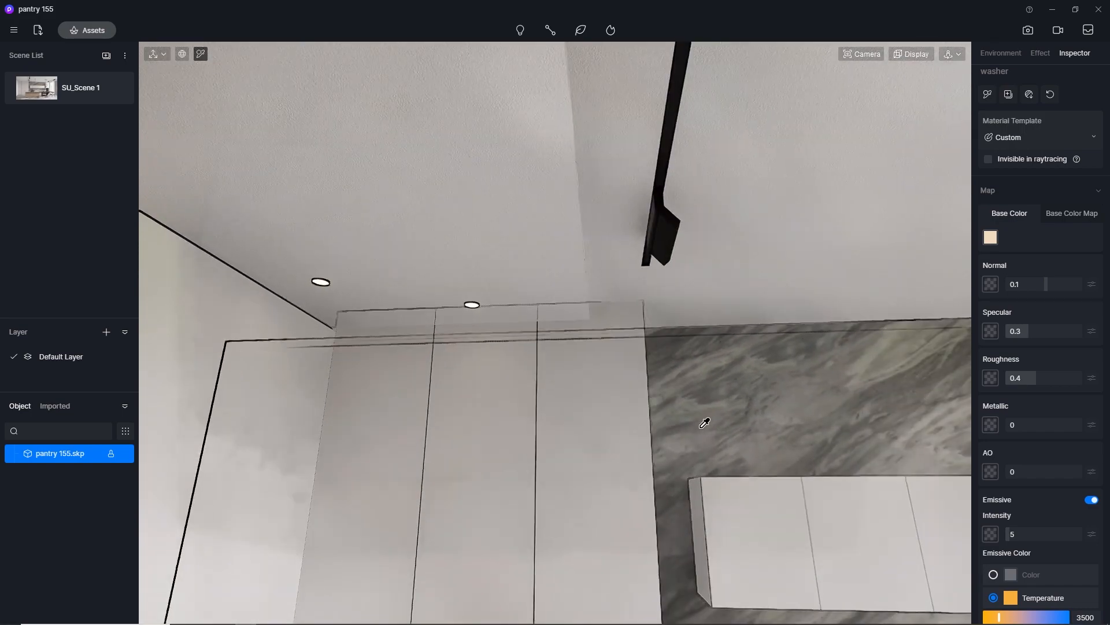
scroll(587, 250, "up", 5)
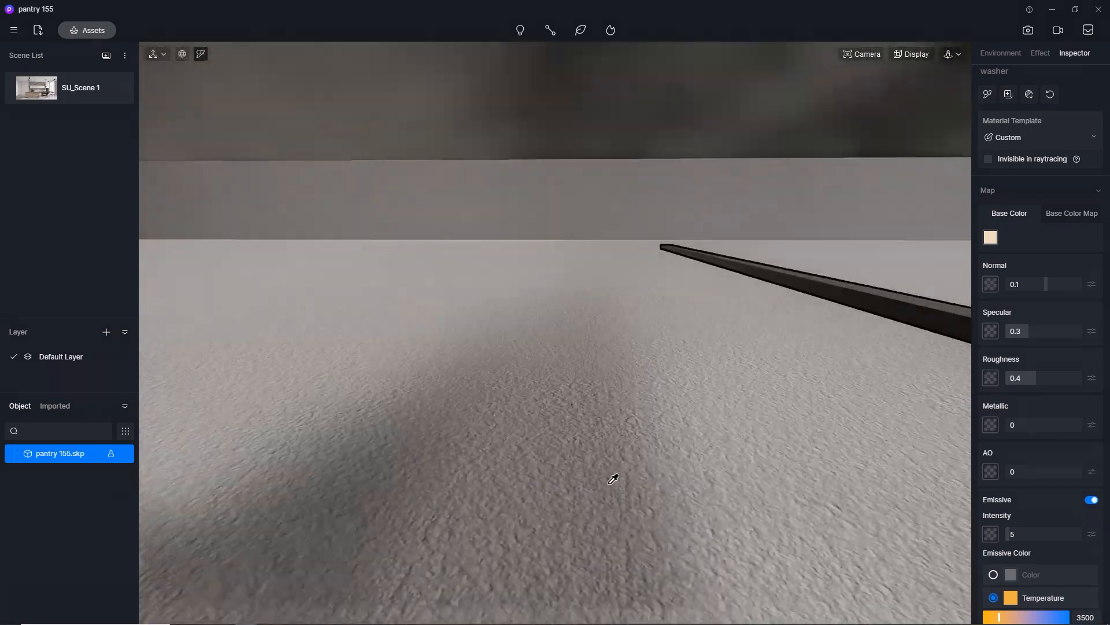
scroll(613, 479, "up", 5)
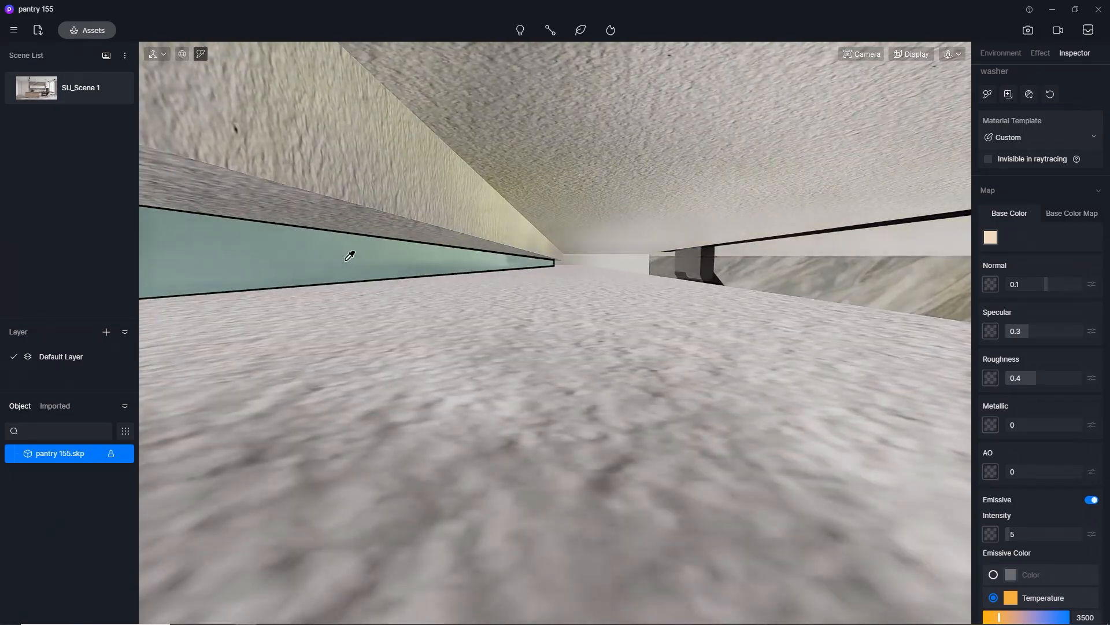
left_click(349, 255)
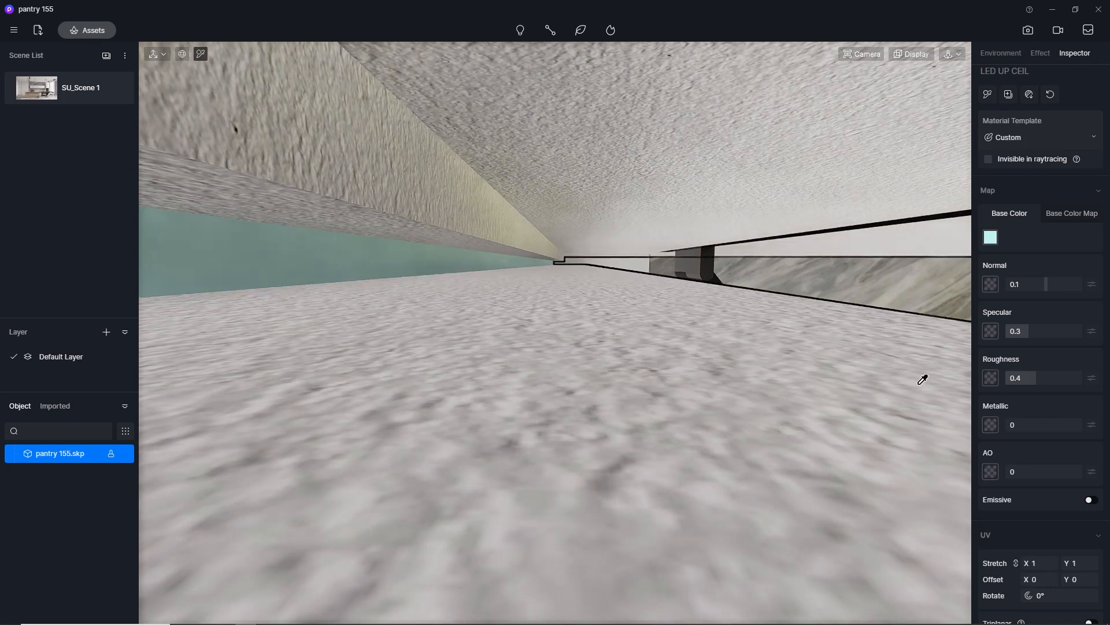
left_click(1092, 500)
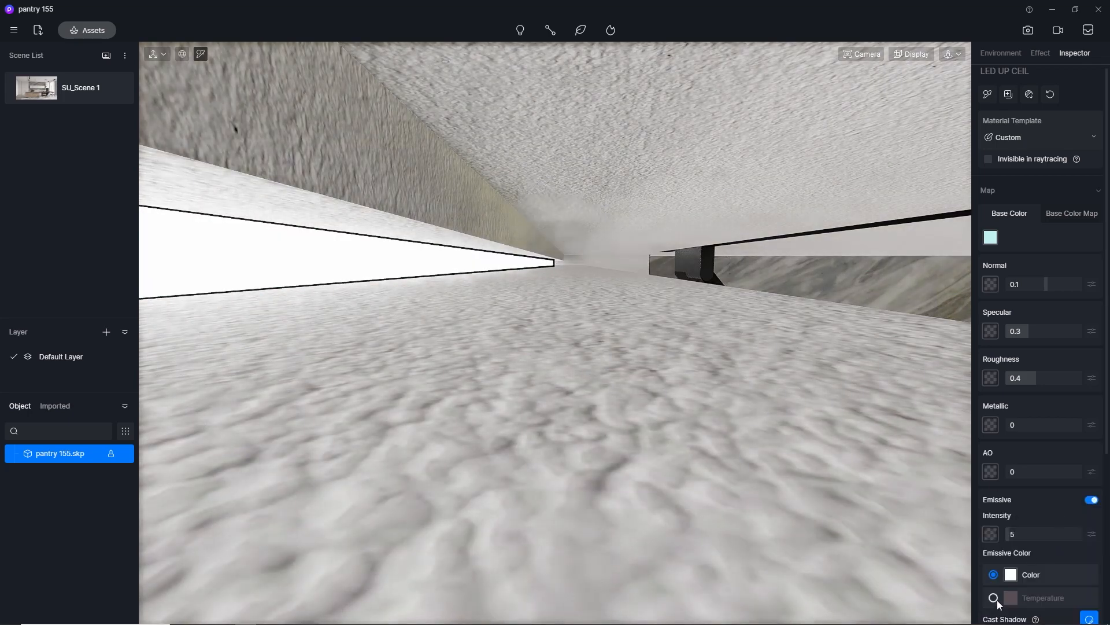
left_click(993, 598)
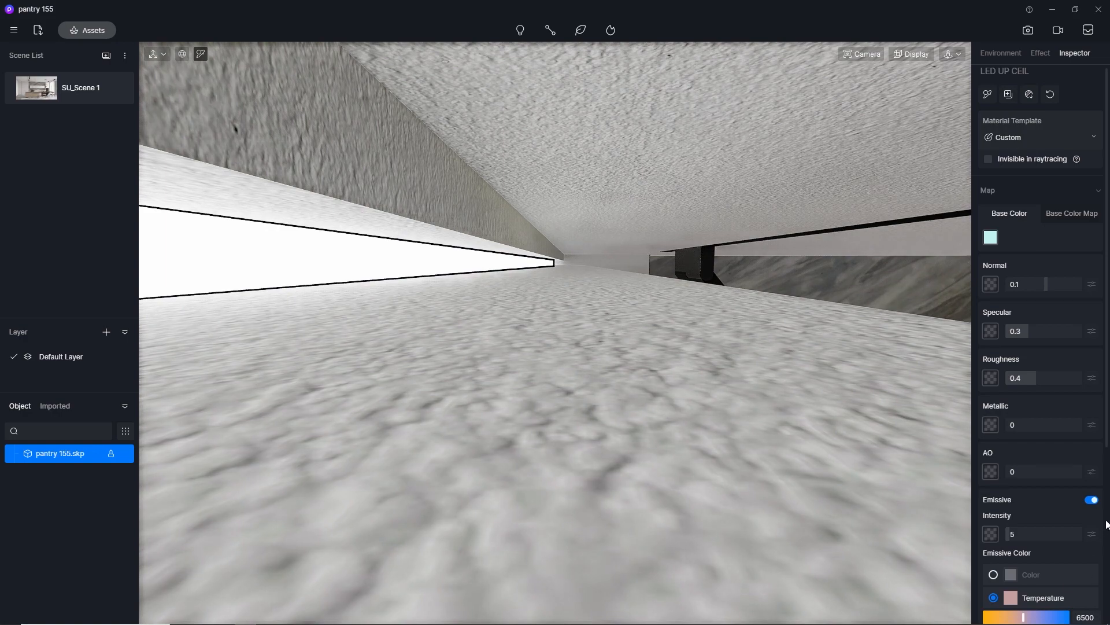
type("3500")
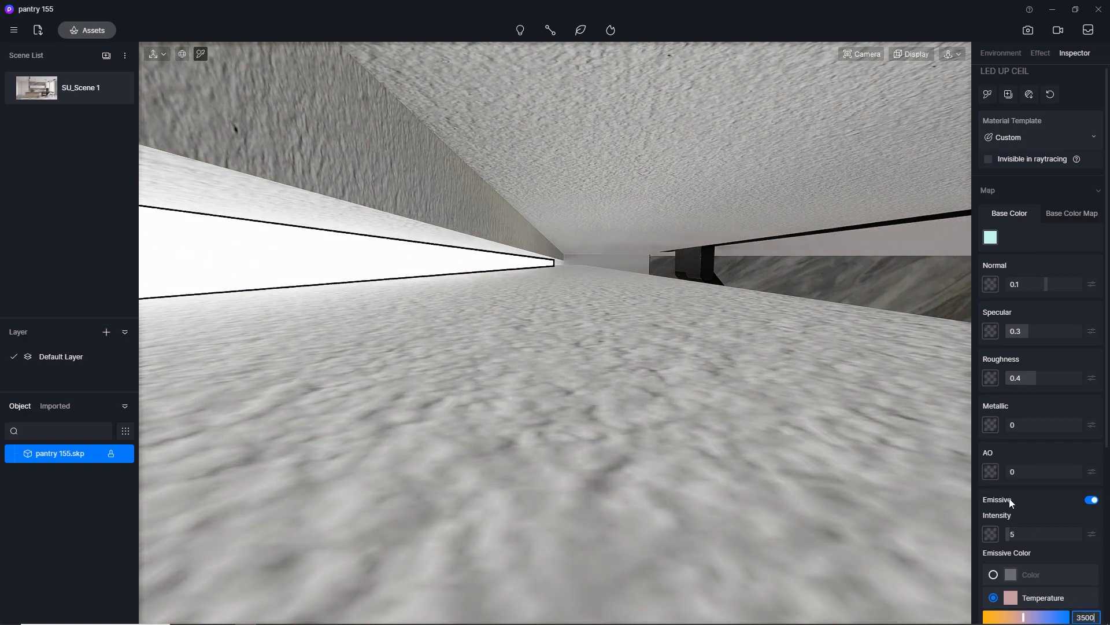
key("Return")
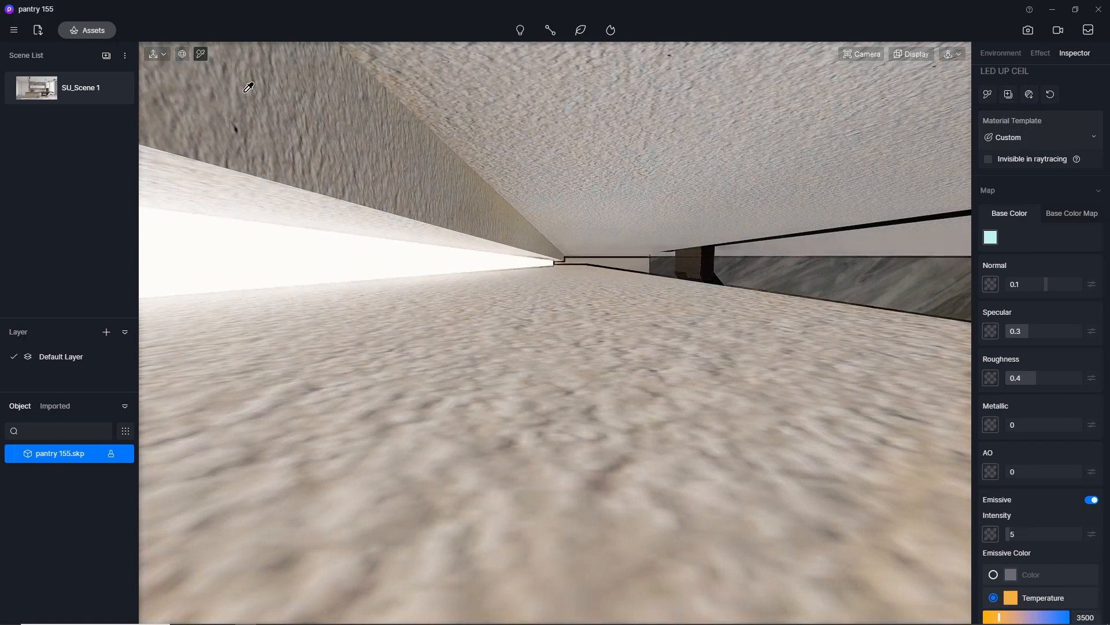
Set the LED UP CEIL emissive intensity to 15, then return to SU_Scene 1 and enter image render mode.
scroll(250, 84, "down", 8)
scroll(532, 159, "down", 2)
right_click_drag(615, 243, 461, 210)
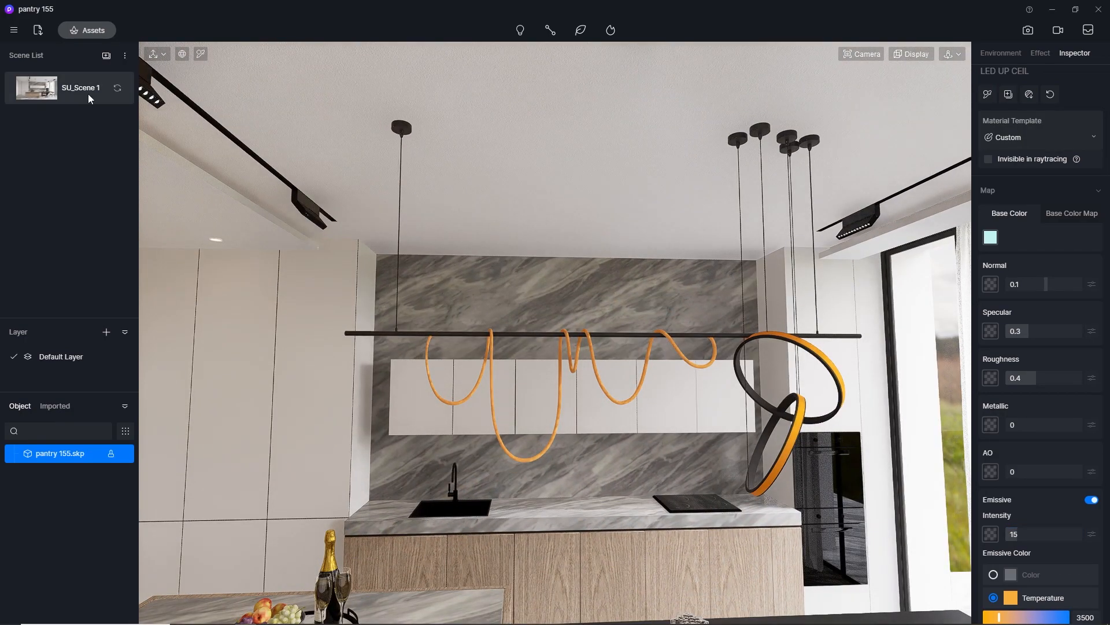
left_click(28, 81)
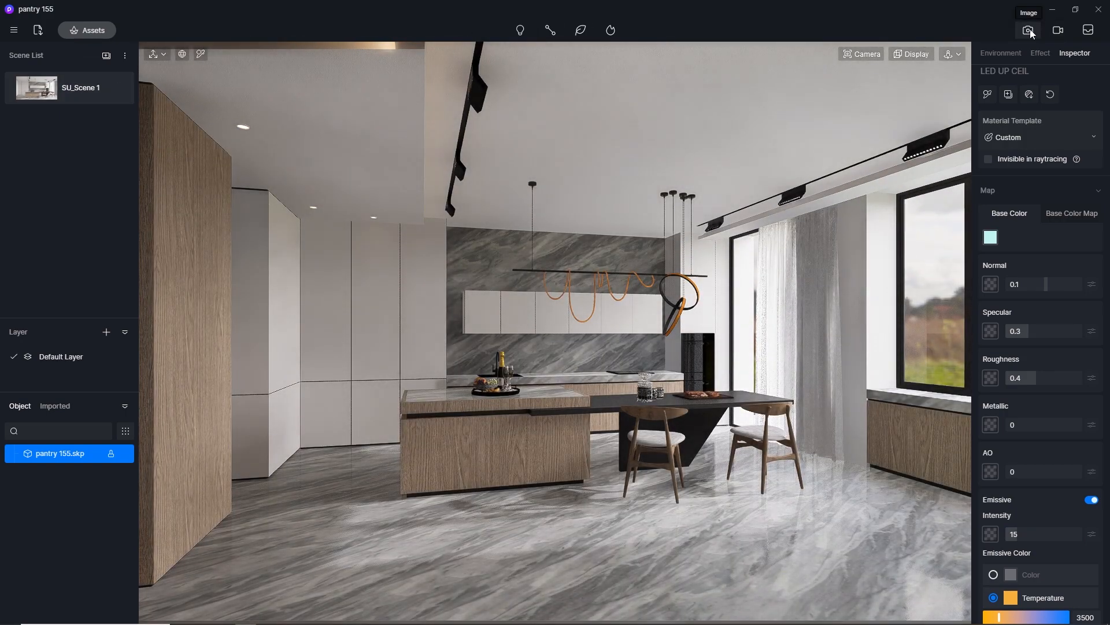
left_click(1026, 31)
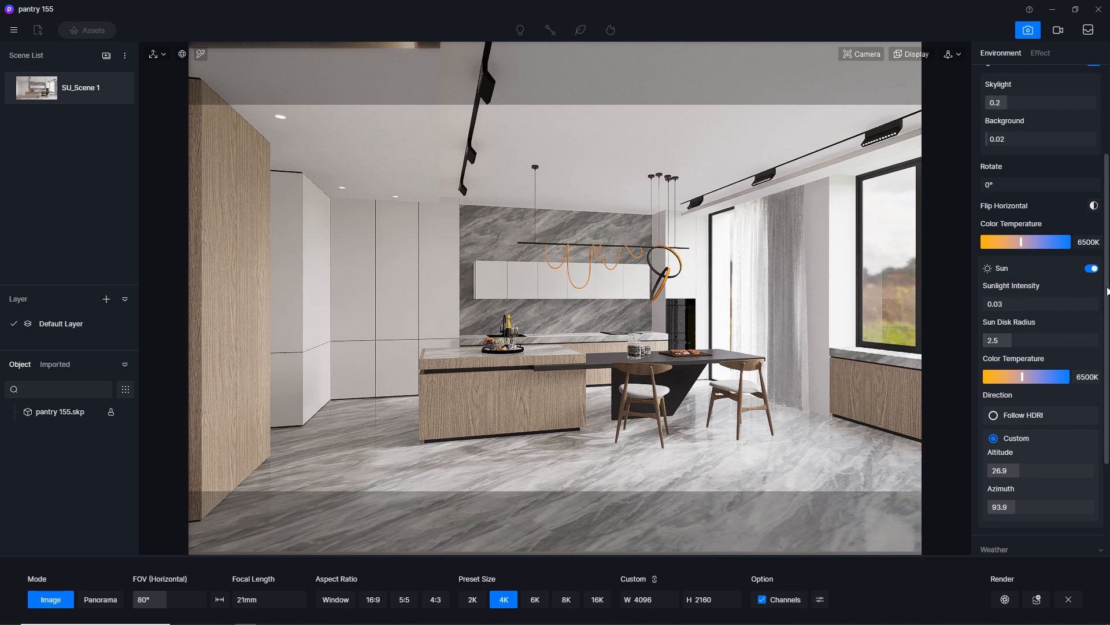
scroll(1108, 291, "down", 3)
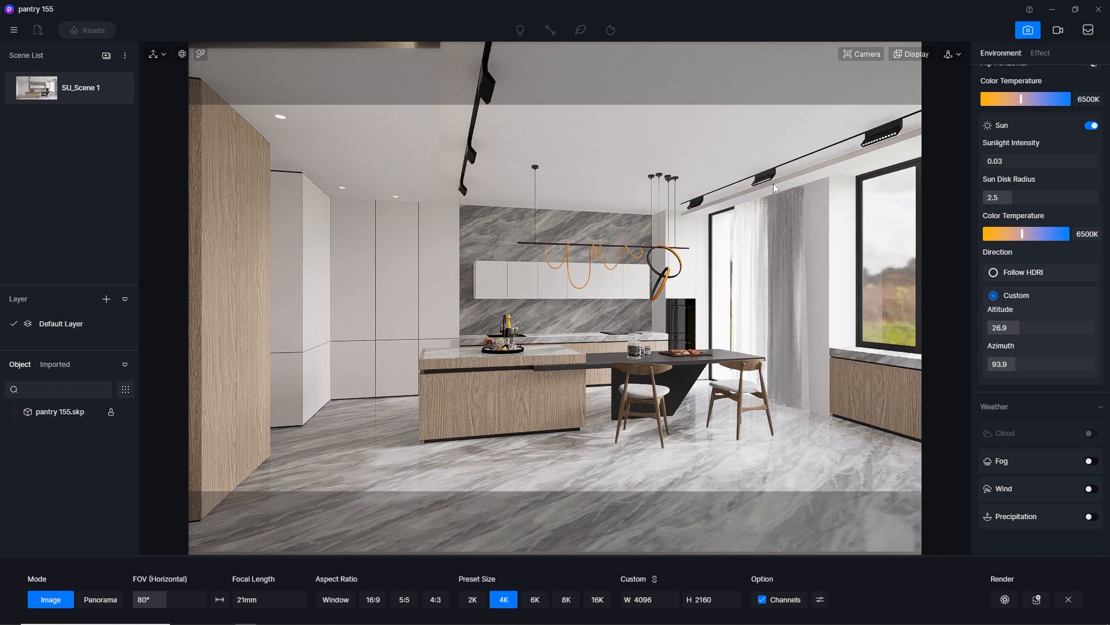
Pick the LED UP CEIL material in the ceiling recess again and set its emissive intensity to 25.
scroll(578, 179, "up", 3)
left_click(200, 55)
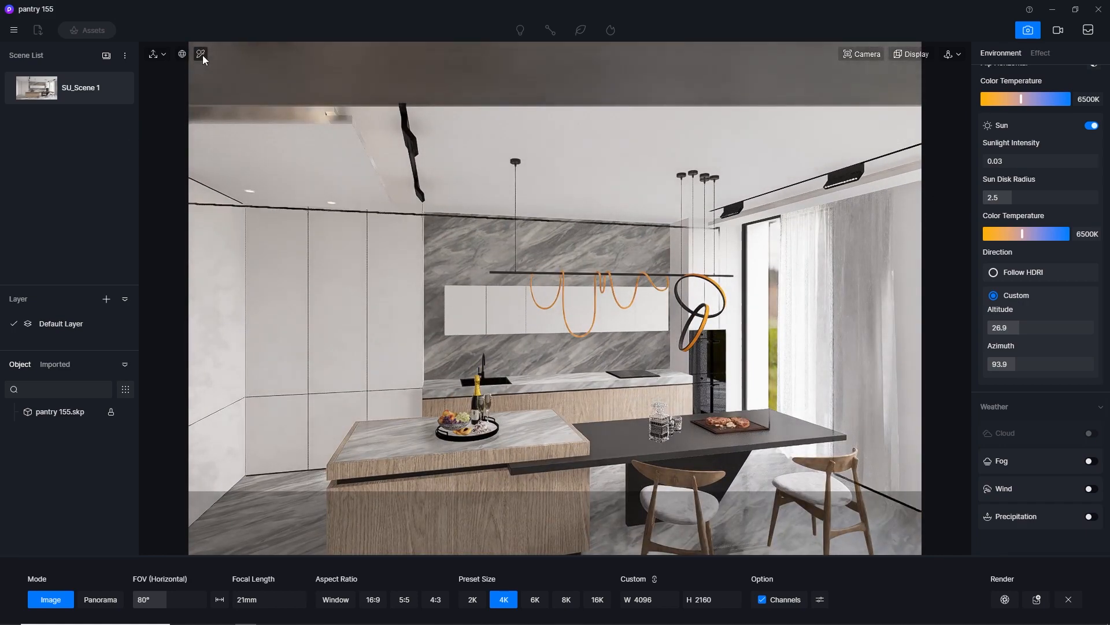
middle_click_drag(446, 191, 471, 260)
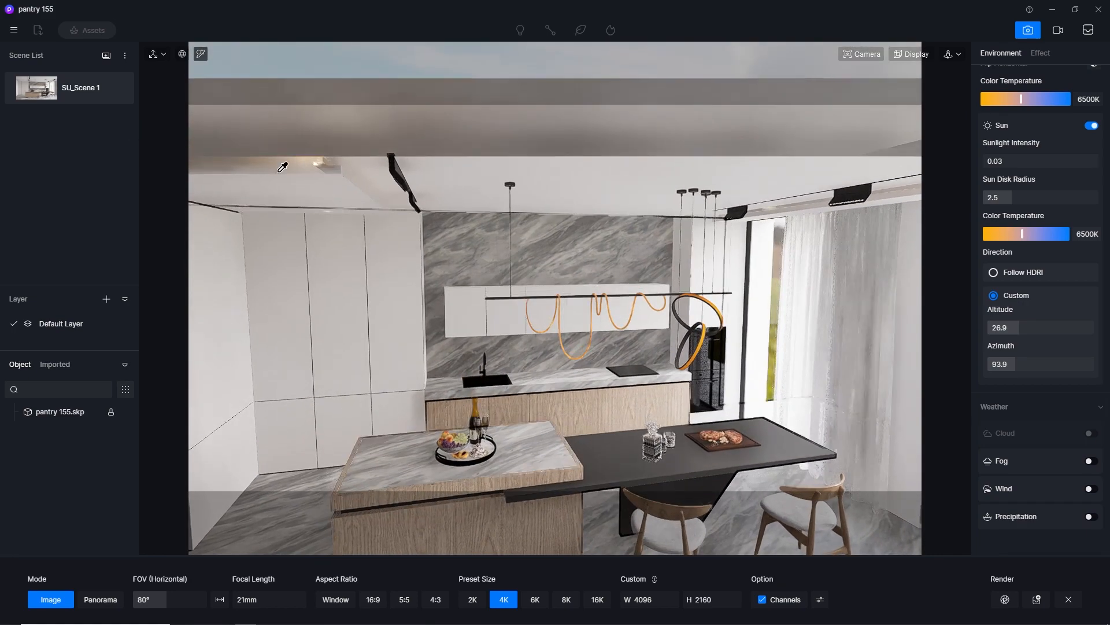
scroll(318, 153, "up", 4)
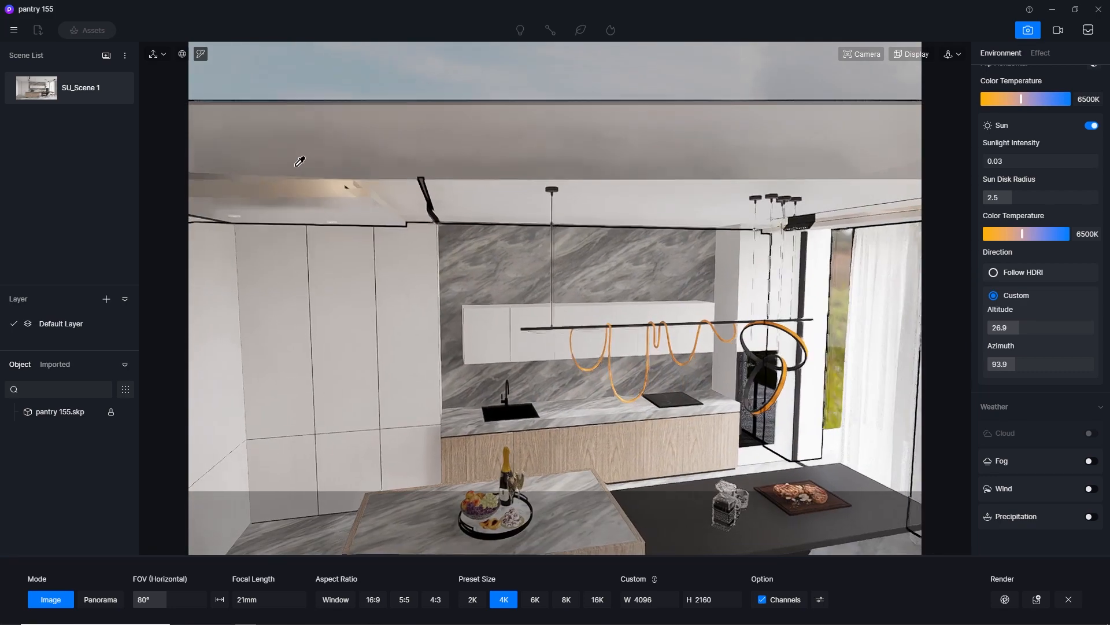
left_click(332, 180)
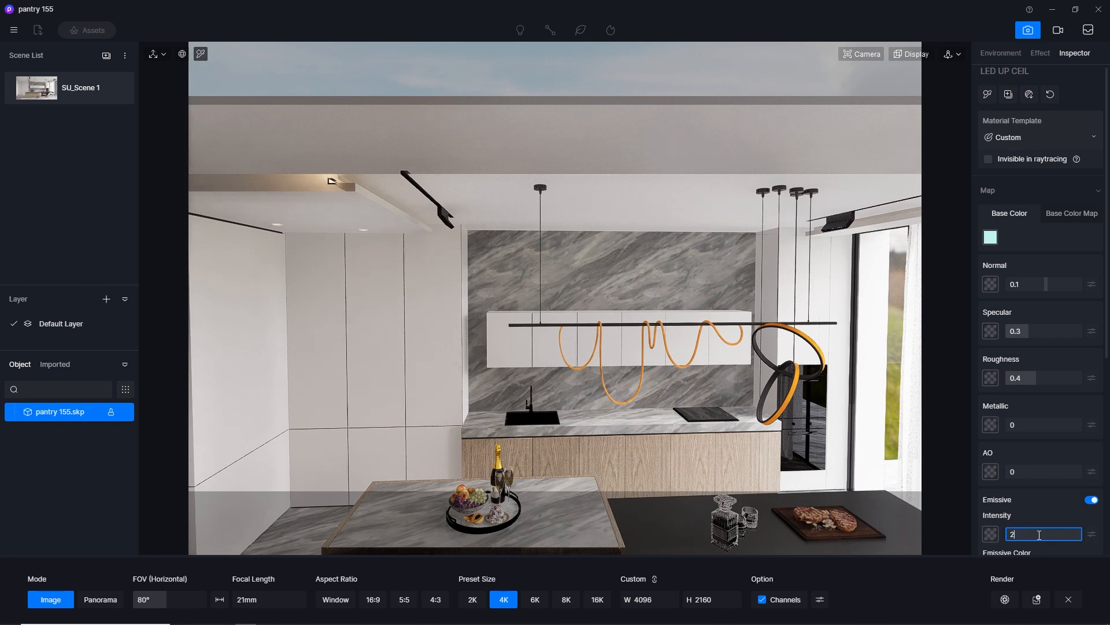
key("Return")
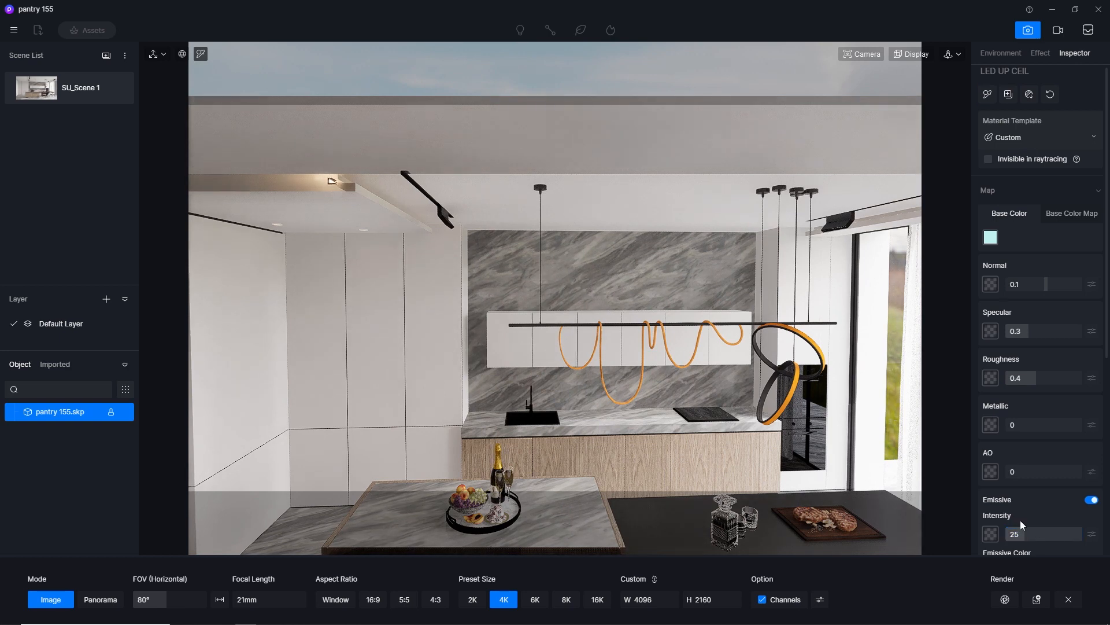
Restore the SU_Scene 1 view, test the ceiling LED strip's emissive intensity at 50 and 100, and set it to 50.
left_click(35, 94)
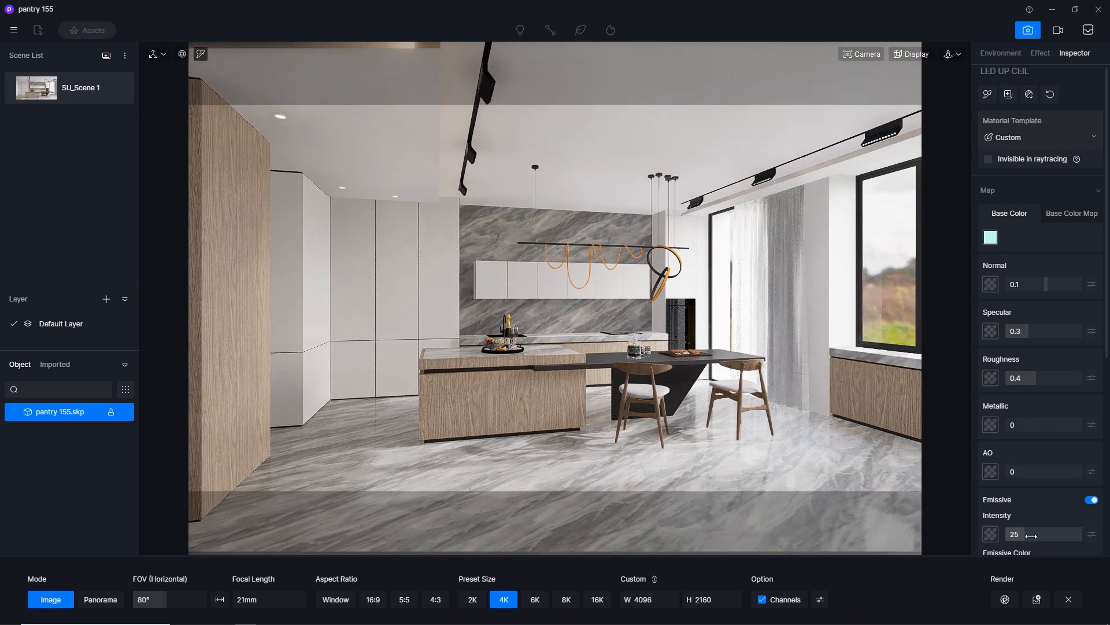
key("Return")
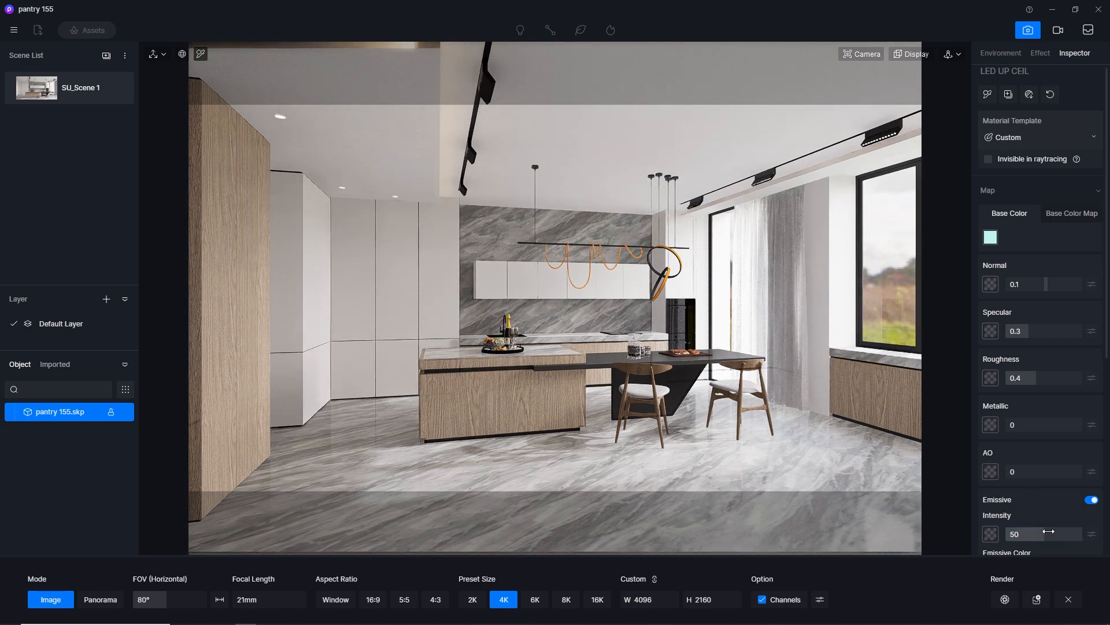
key("Return")
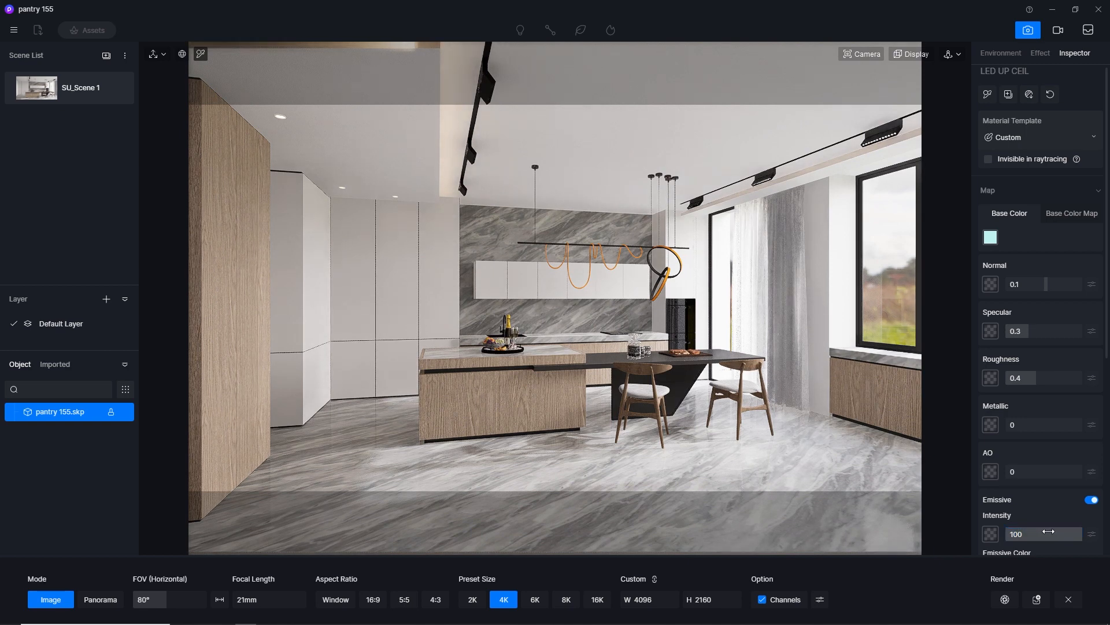
left_click(1031, 533)
type("50")
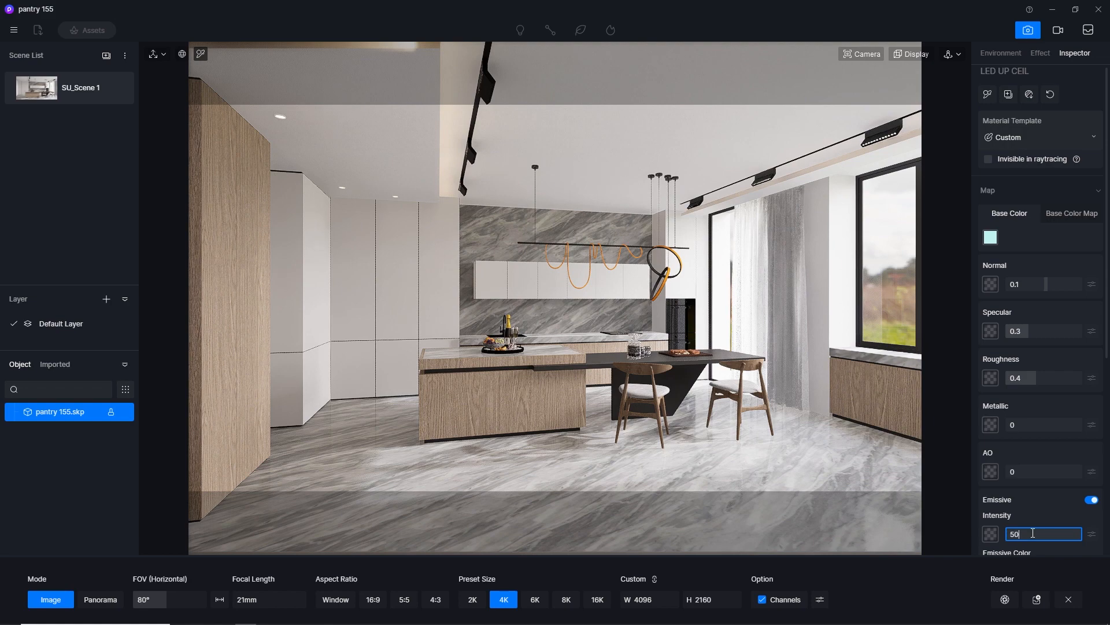
Set the camera's clipping value to 0 for the close-up view of the wall cabinets above the sink.
scroll(465, 297, "up", 6)
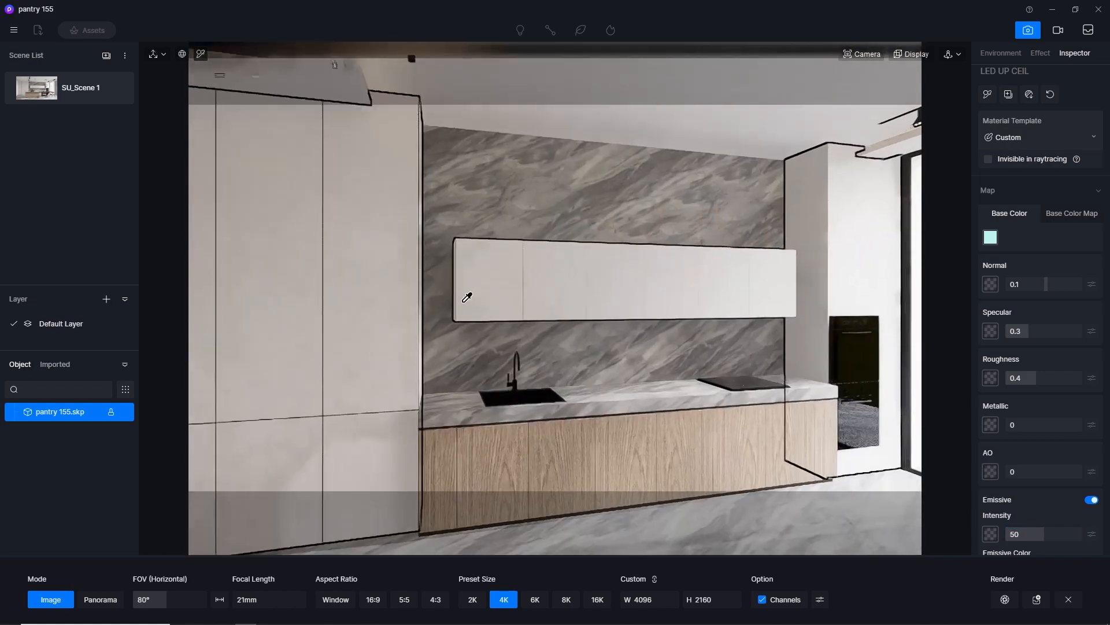
middle_click_drag(593, 353, 215, 213)
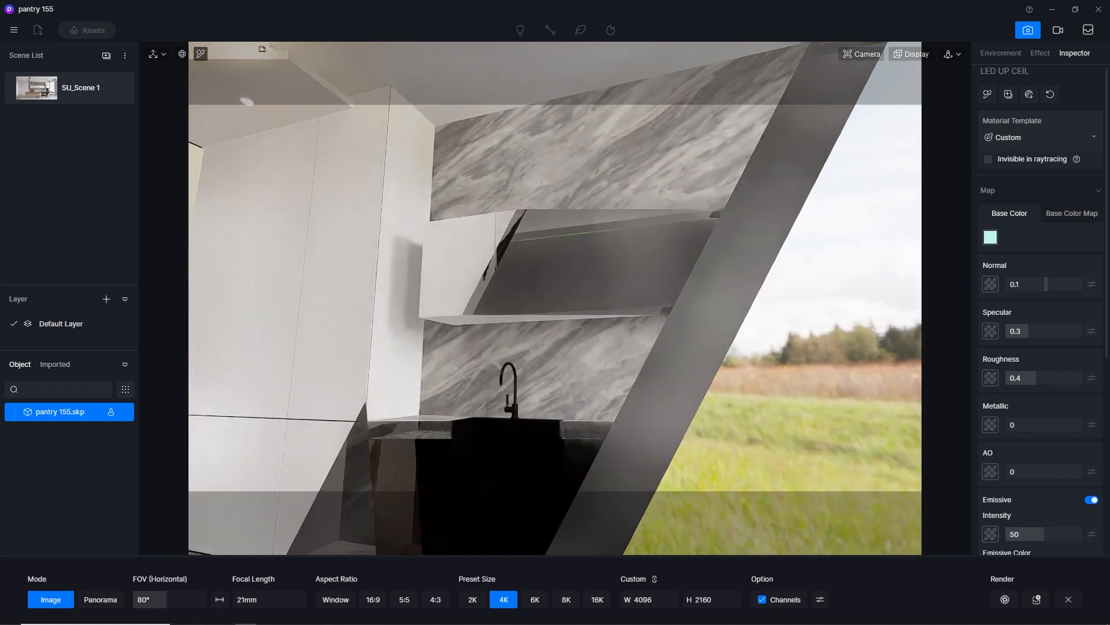
left_click(865, 55)
left_click(859, 175)
type("0")
key("Return")
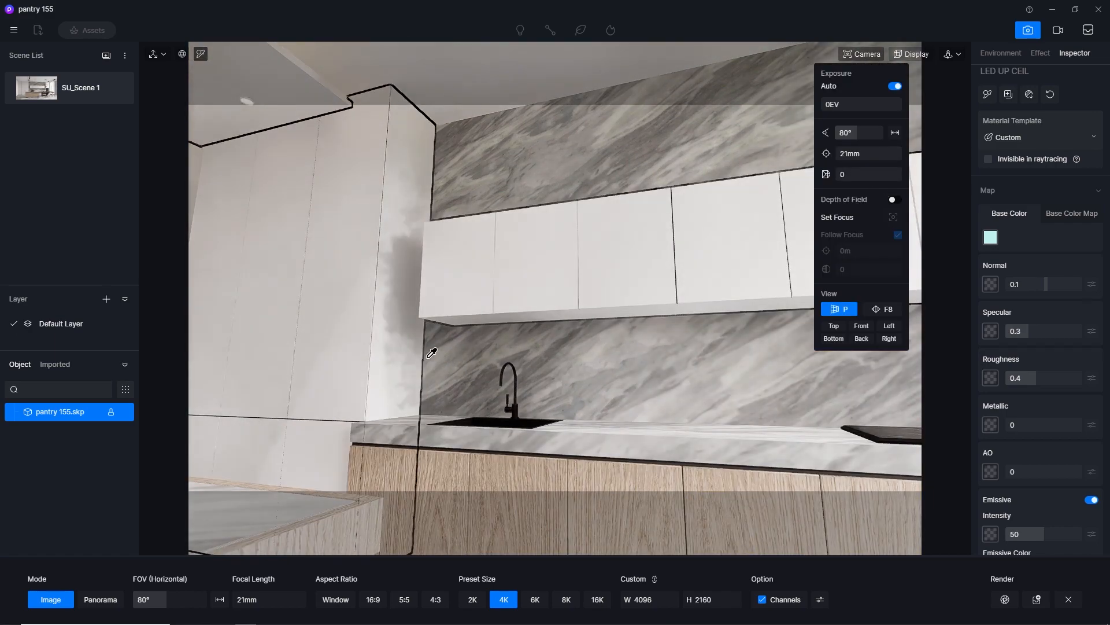
Pick the led strip wall unit material beneath the wall cabinets and turn on its emission.
scroll(435, 347, "up", 4)
middle_click_drag(583, 329, 74, 270)
middle_click_drag(642, 310, 306, 305)
left_click(594, 249)
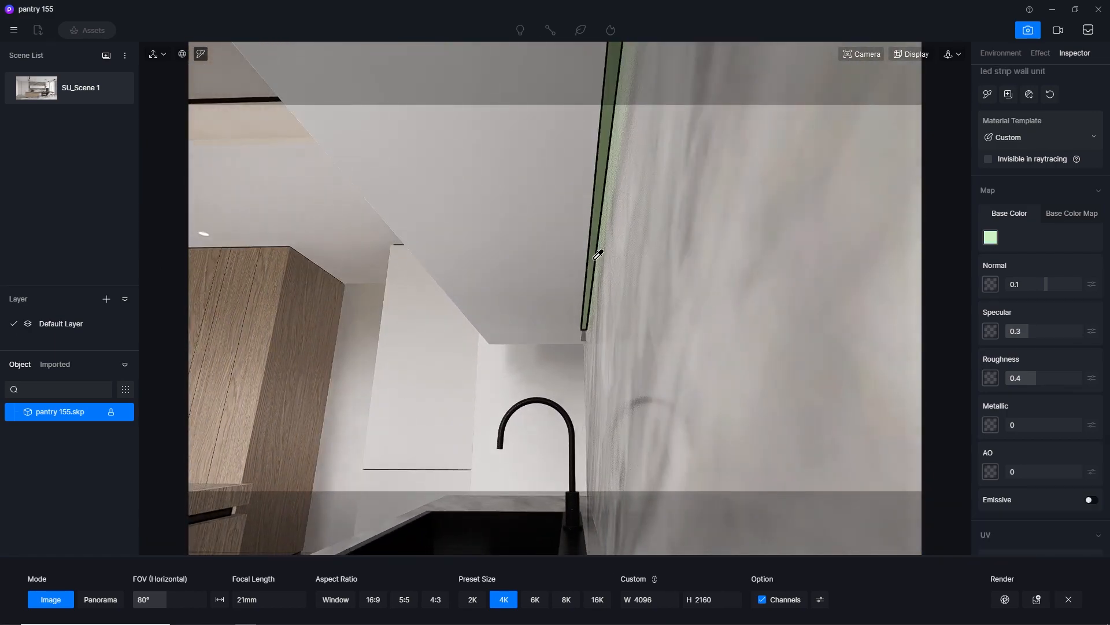
left_click(1091, 500)
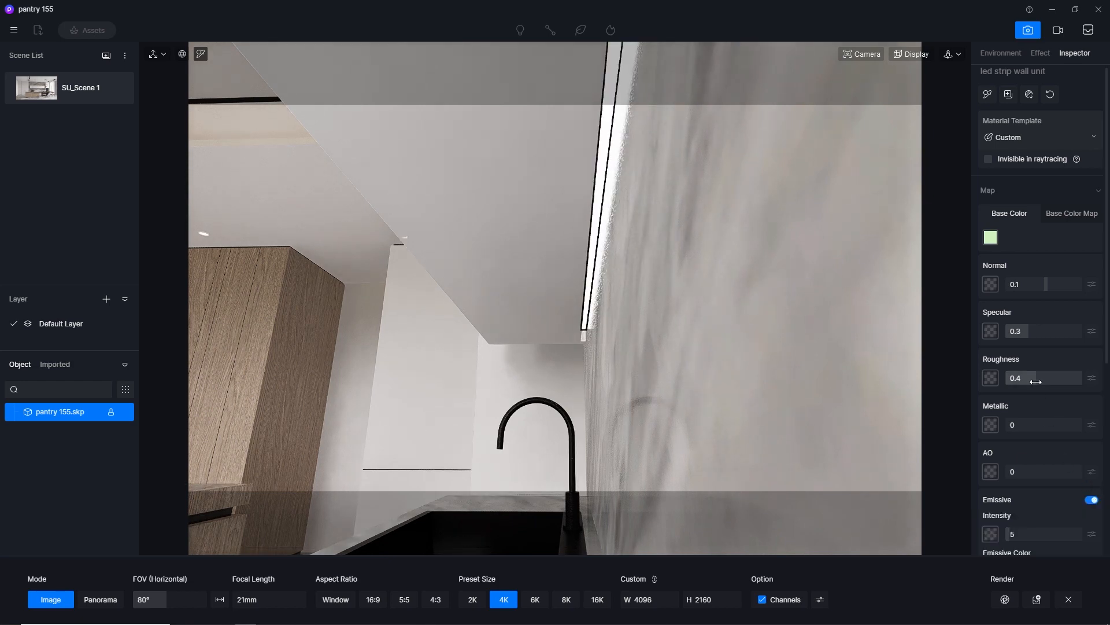
Set the led strip wall unit material's emissive color to Temperature at 3500.
scroll(1068, 503, "down", 2)
left_click(995, 492)
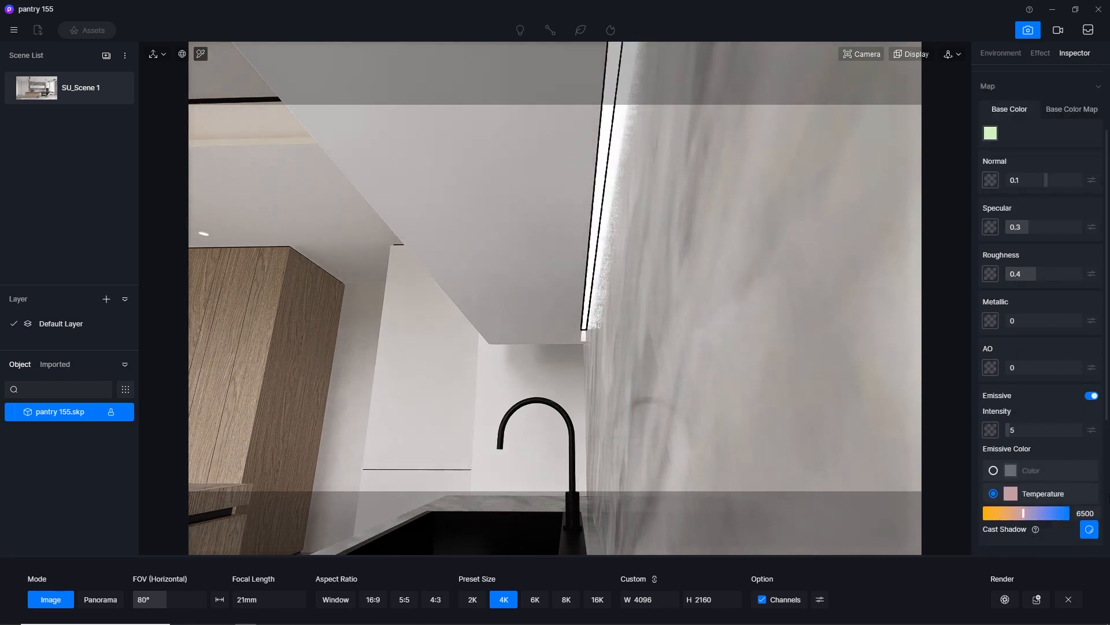
left_click(1094, 512)
type("3")
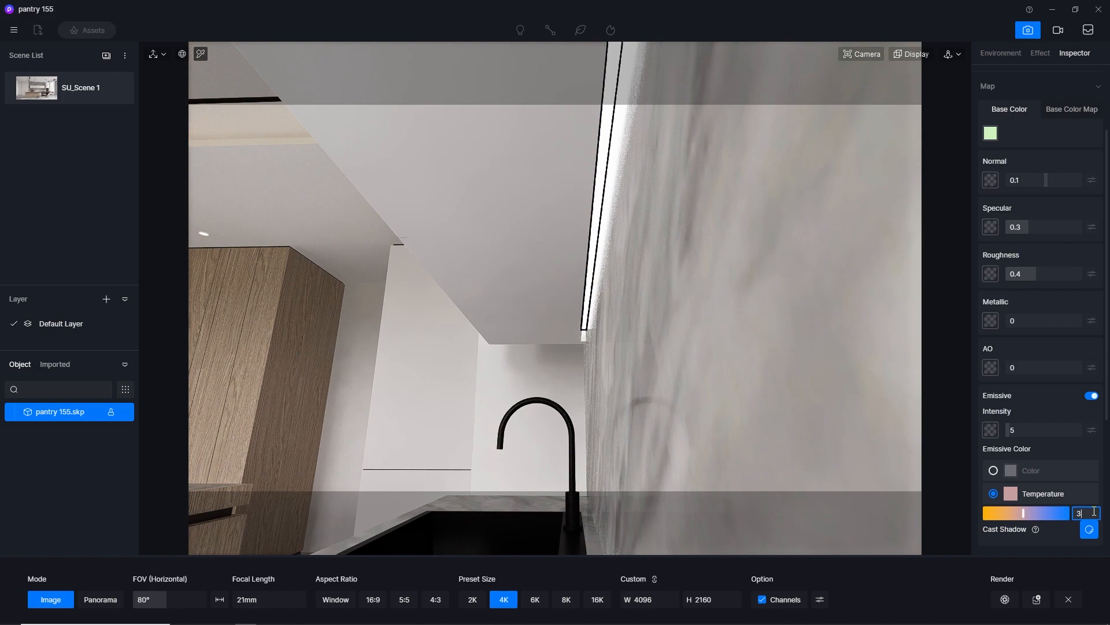
type("500")
key("Return")
right_click_drag(804, 441, 644, 334)
Restore the SU_Scene 1 view, test the wall cabinet strip's emissive intensity at 50 and 100, and set it to 50.
left_click(35, 87)
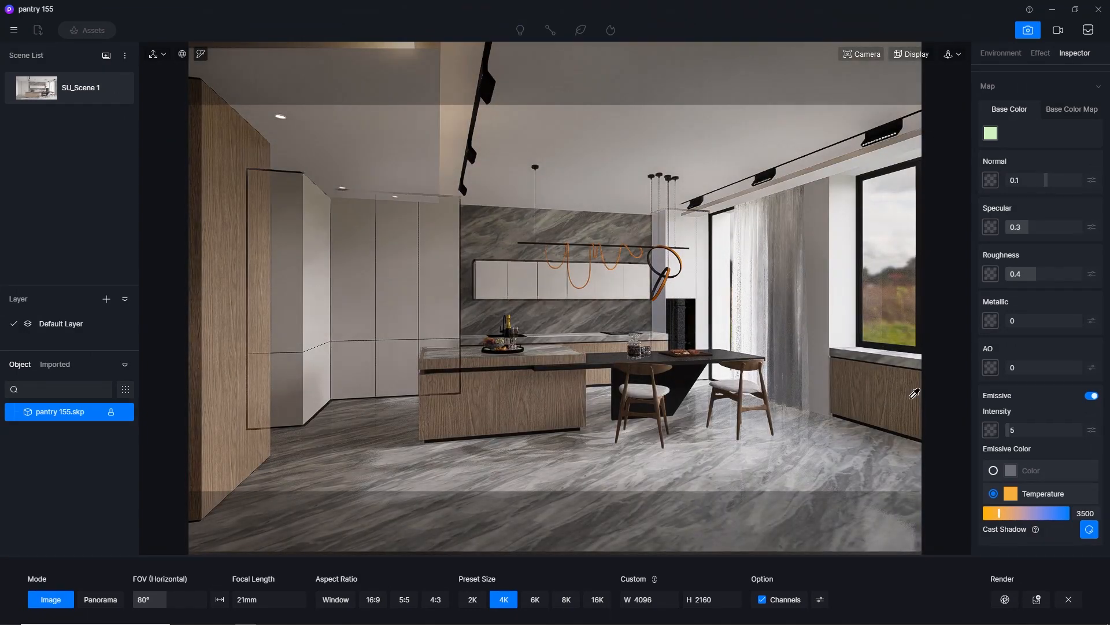
left_click(1017, 429)
type("0")
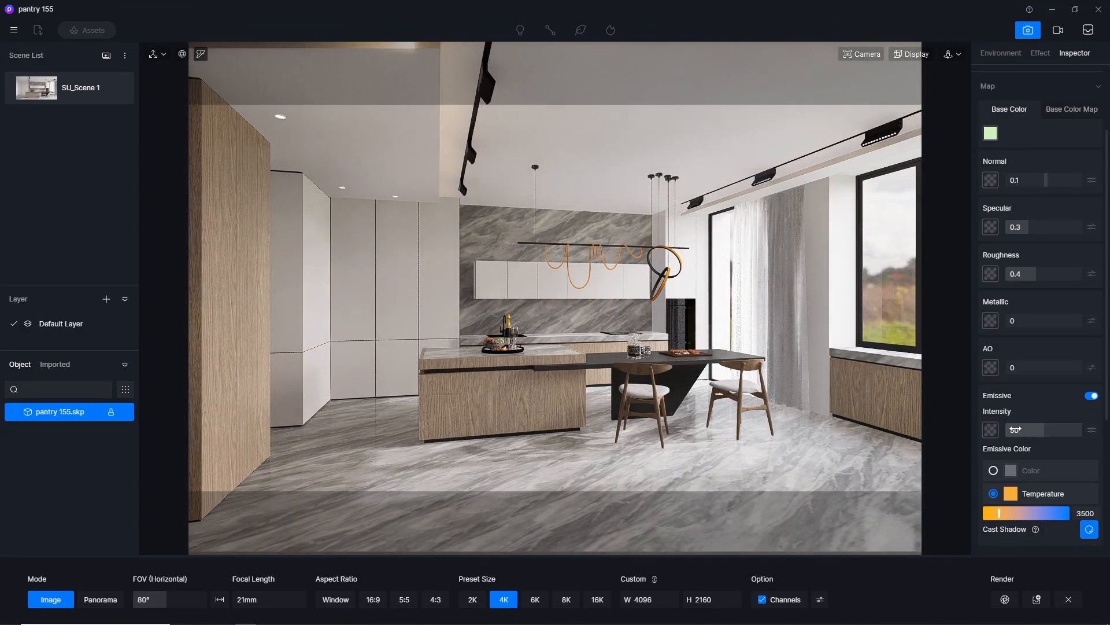
key("Return")
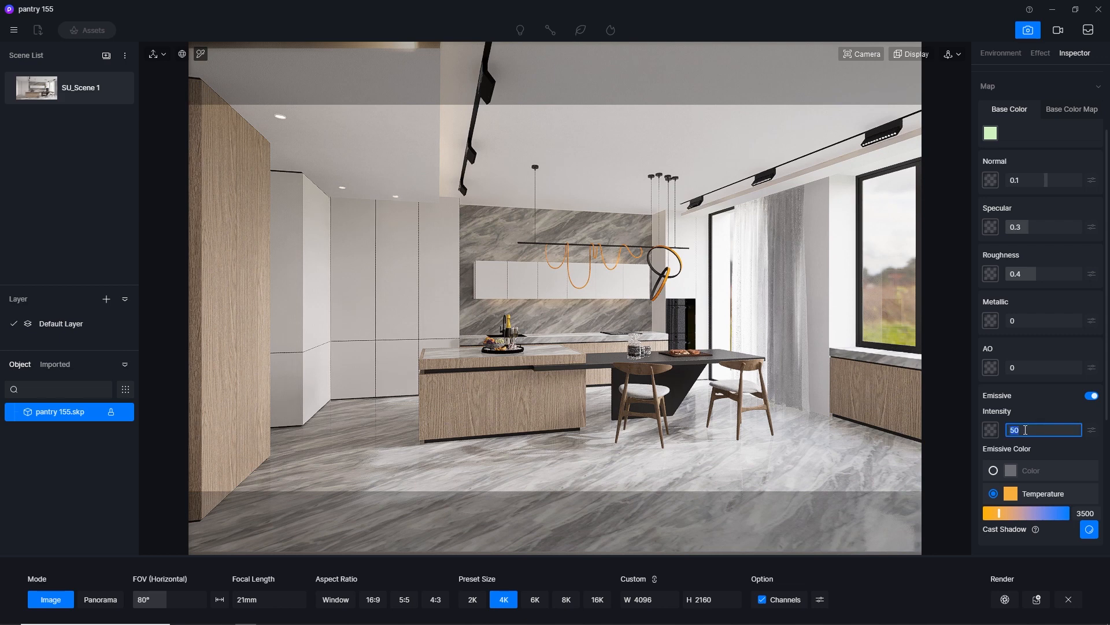
type("0")
key("Return")
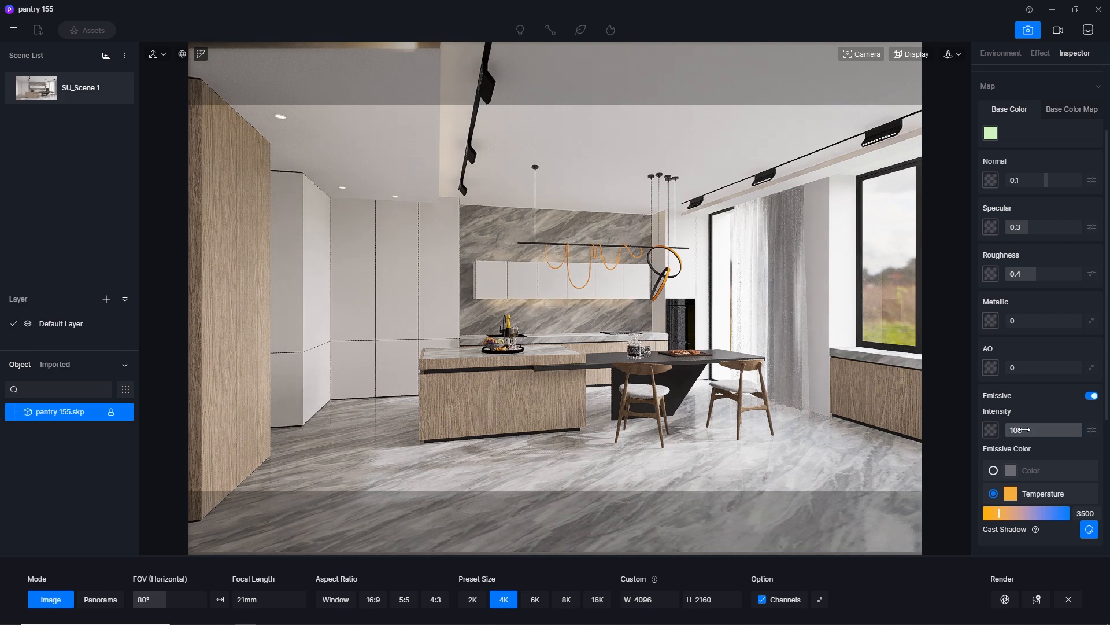
left_click(1033, 429)
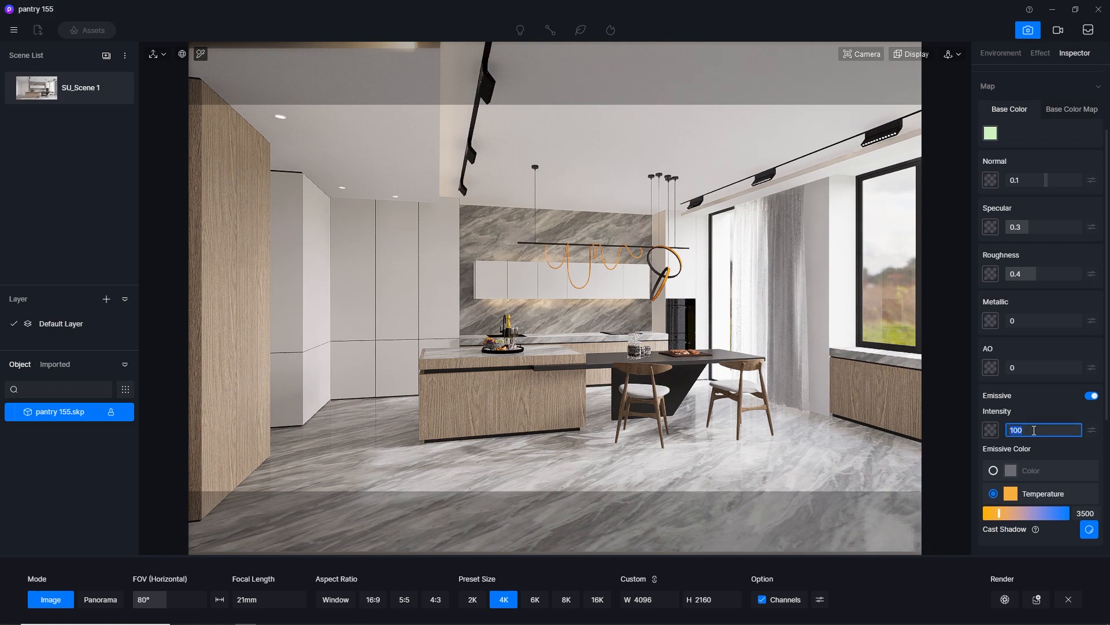
type("50")
key("Return")
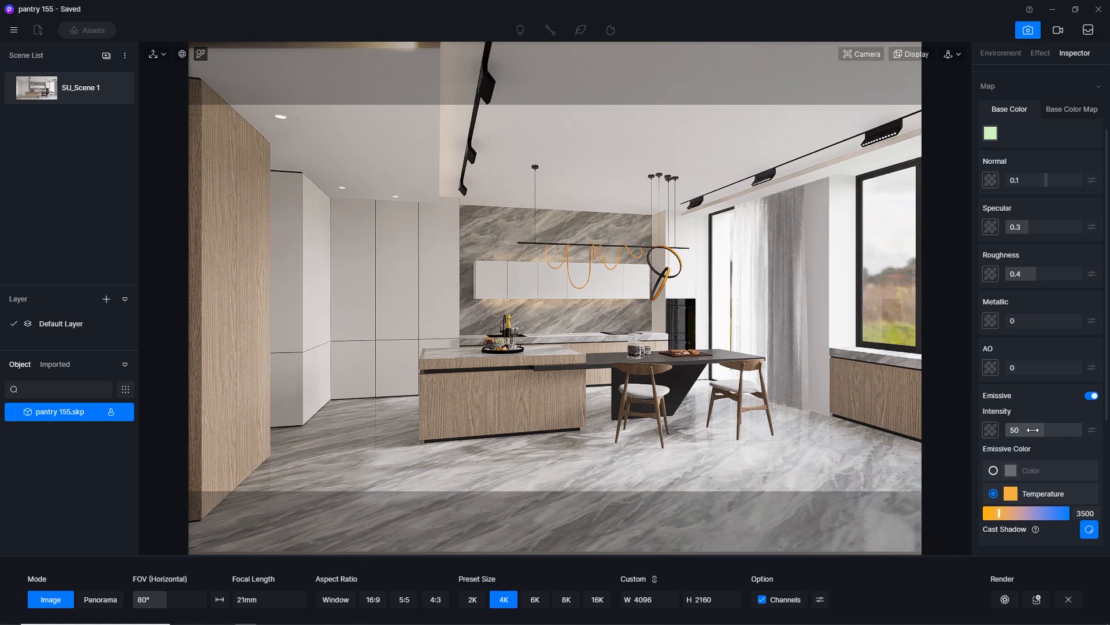
Pick the thin ceiling strip material beside the curtain and make it emissive with intensity 50 and color temperature 3500.
scroll(665, 260, "up", 5)
middle_click_drag(624, 208, 434, 196)
scroll(732, 125, "up", 3)
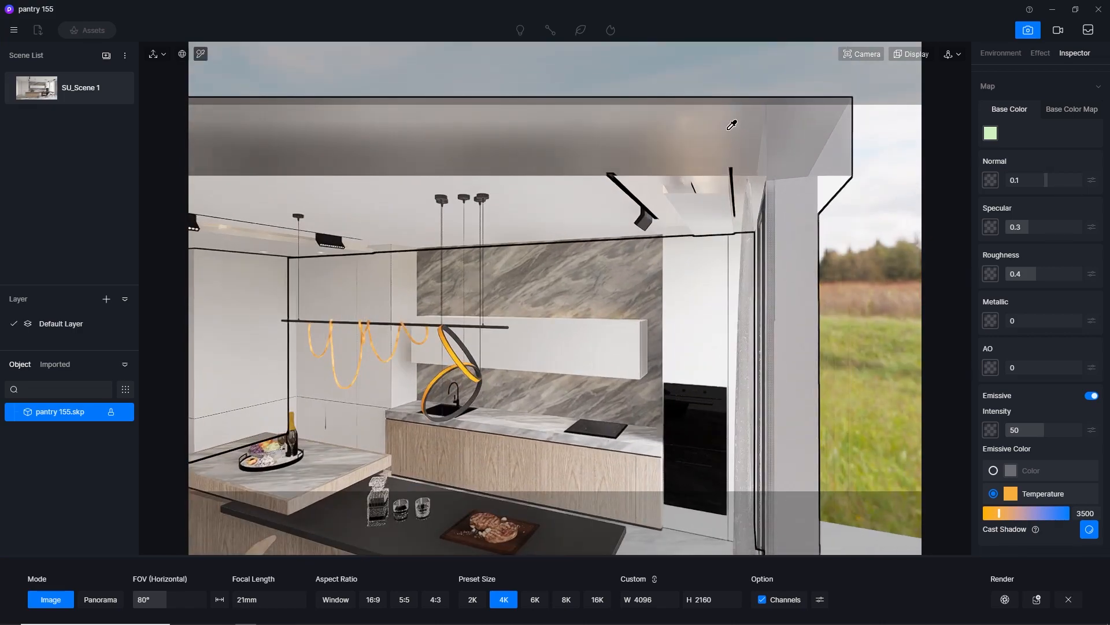
left_click(733, 188)
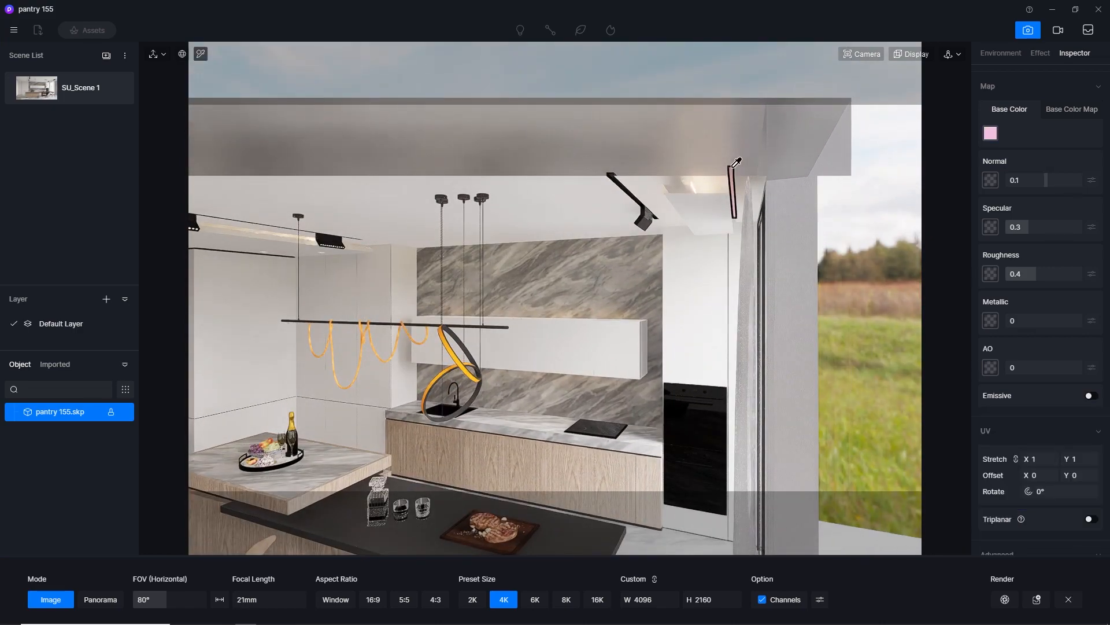
left_click(1090, 396)
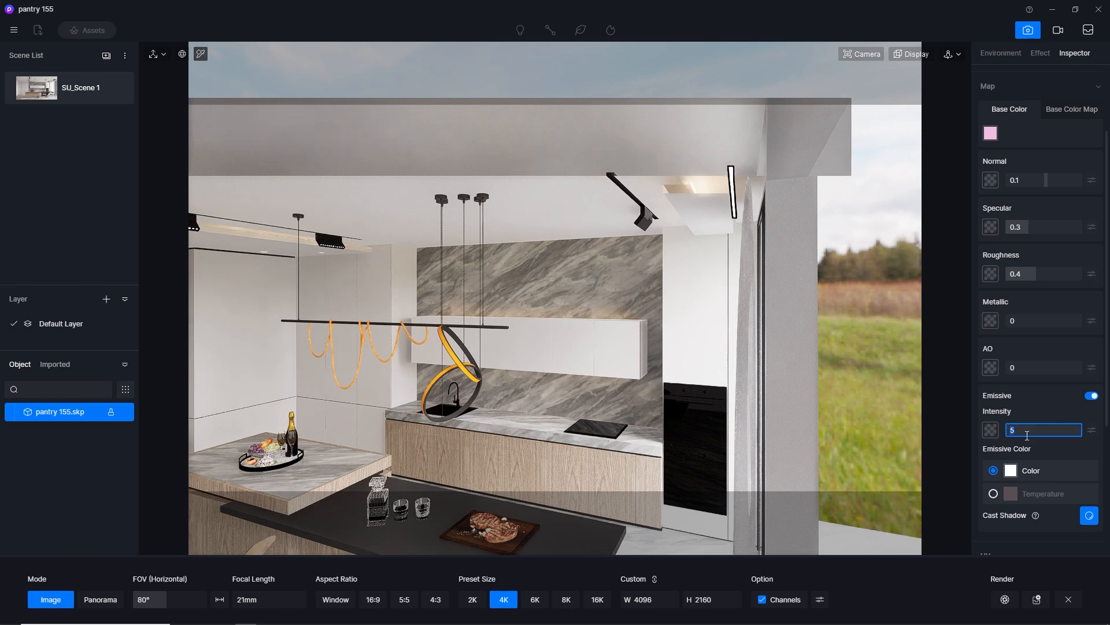
key("Return")
scroll(1033, 463, "down", 3)
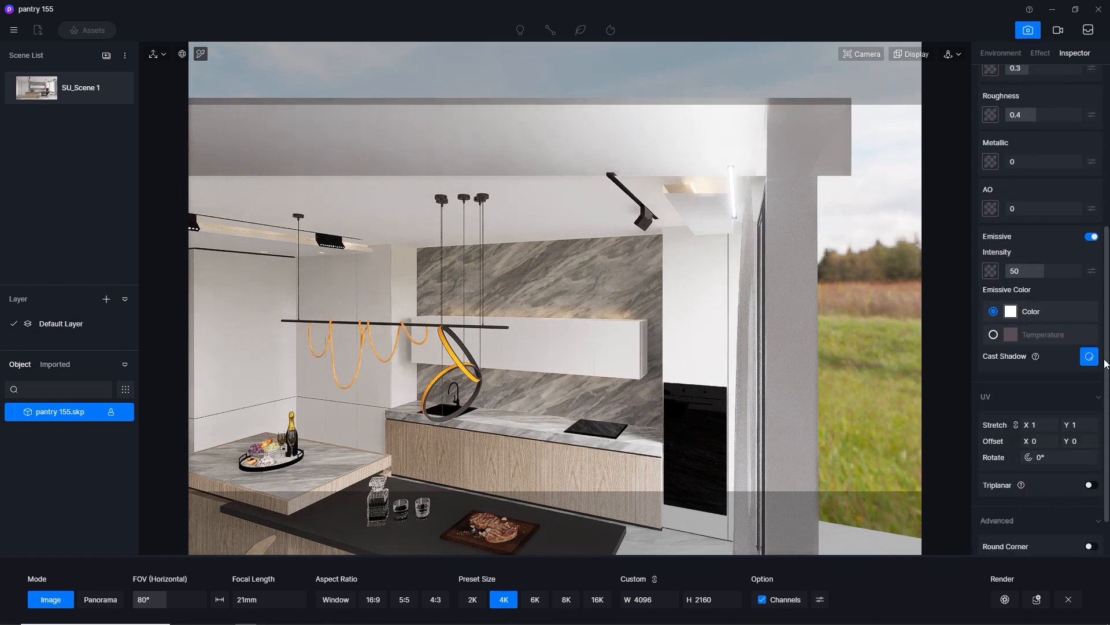
scroll(1067, 495, "down", 1)
scroll(1068, 495, "up", 1)
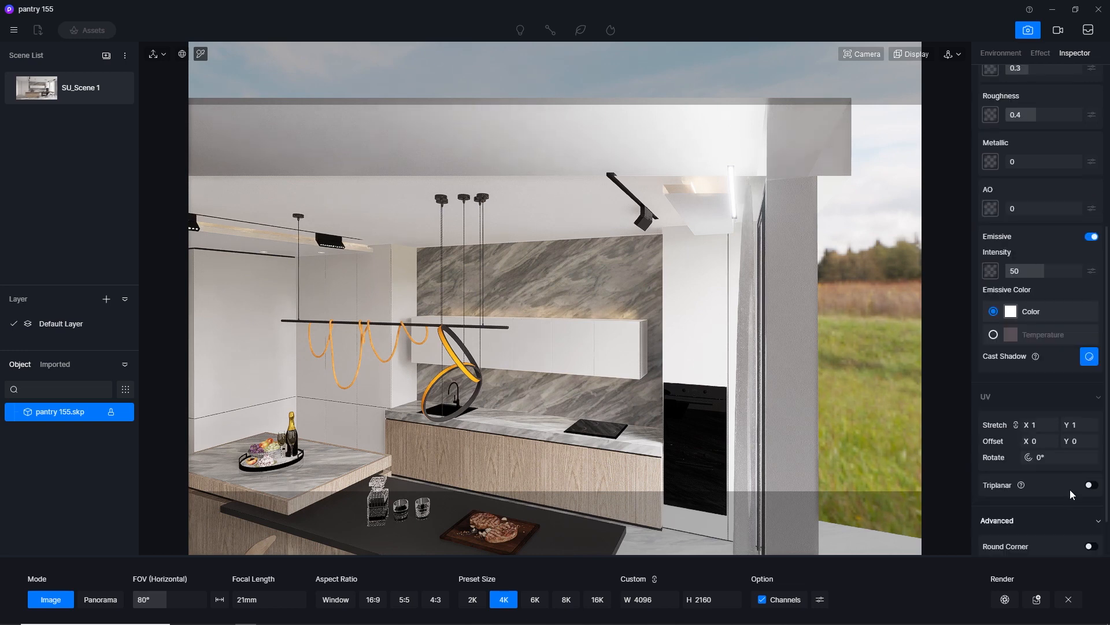
left_click(993, 335)
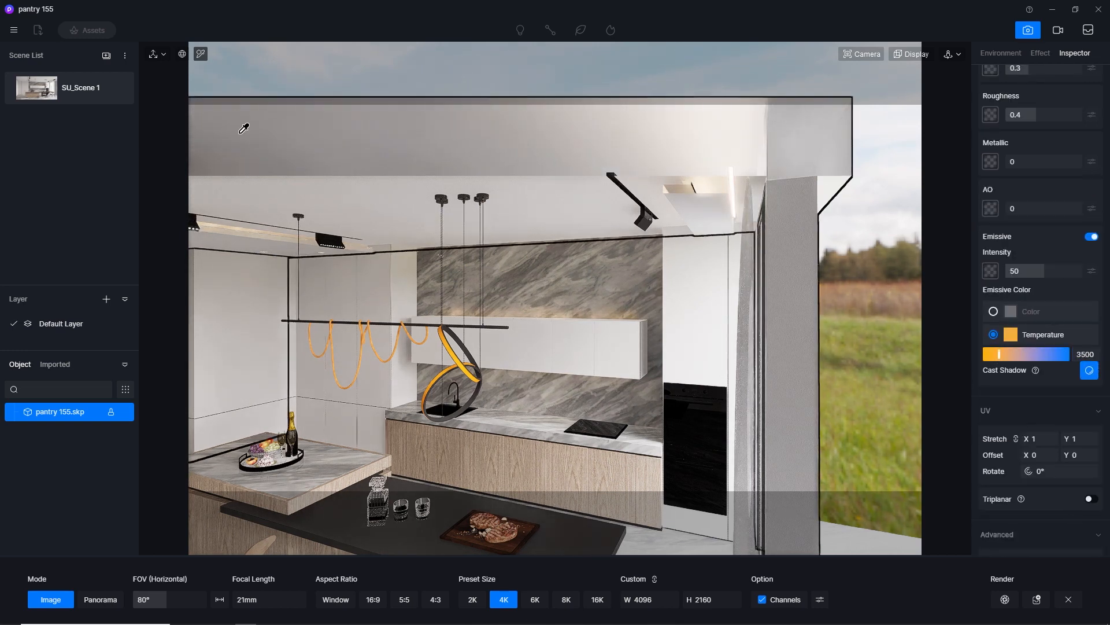
Restore the SU_Scene 1 view, move close to the ring pendant, and set the camera's clipping value to 0.
left_click(41, 91)
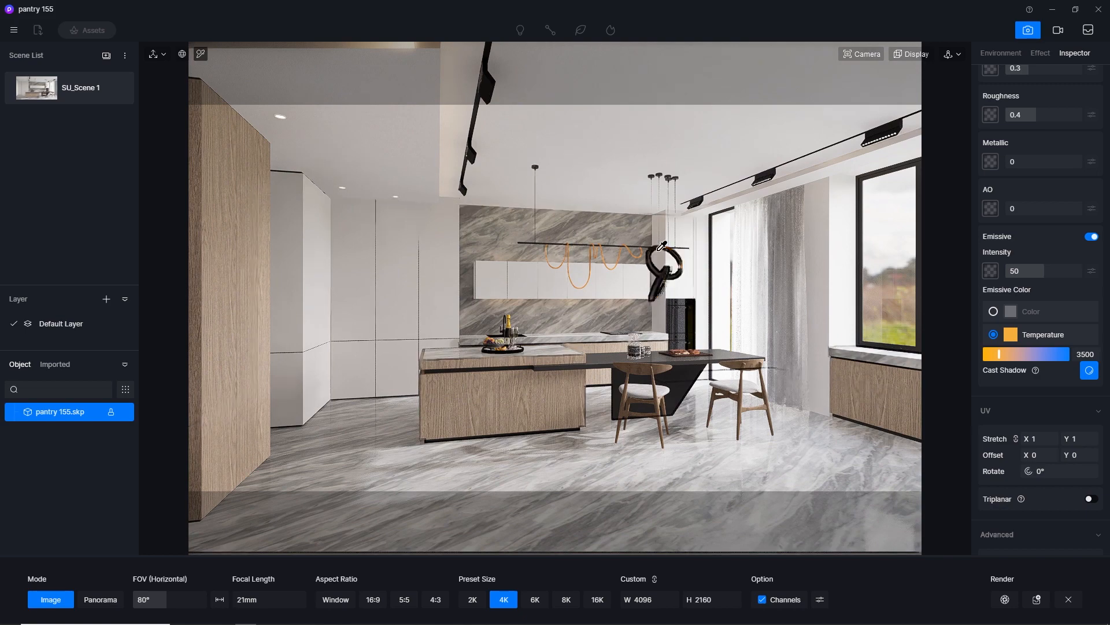
scroll(670, 240, "up", 5)
scroll(669, 240, "down", 5)
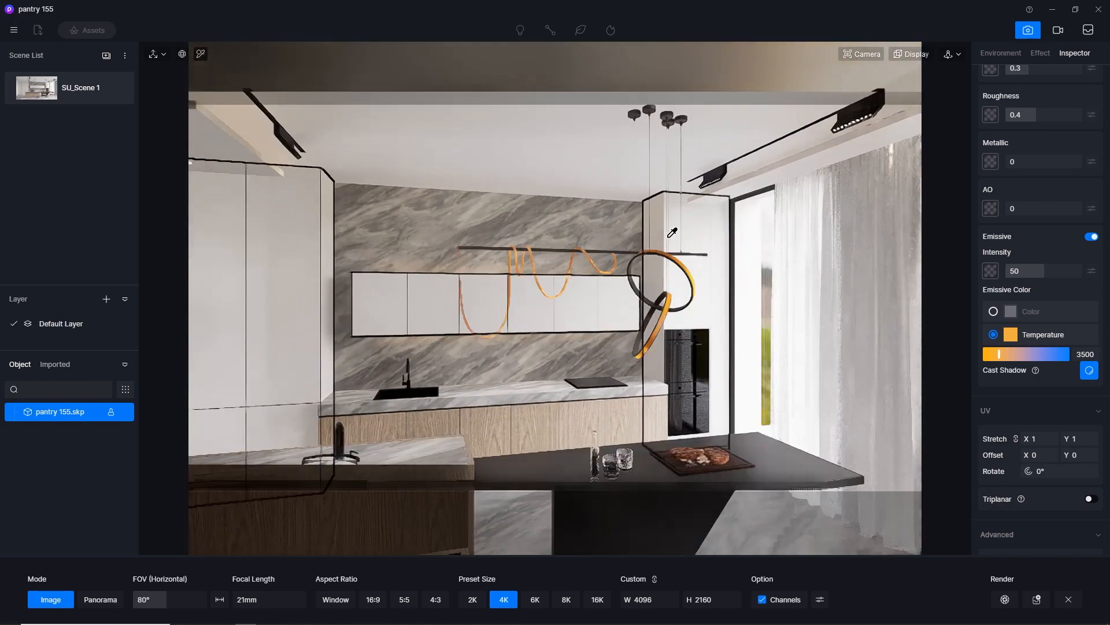
left_click(861, 54)
left_click_drag(851, 172, 831, 173)
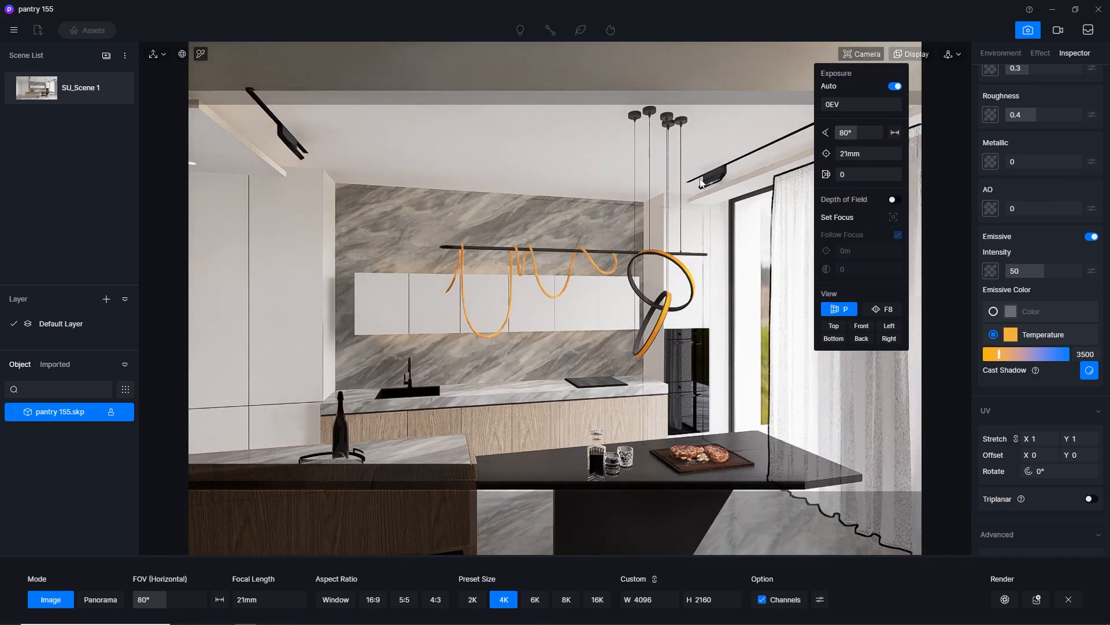
scroll(677, 253, "up", 1)
scroll(675, 254, "up", 2)
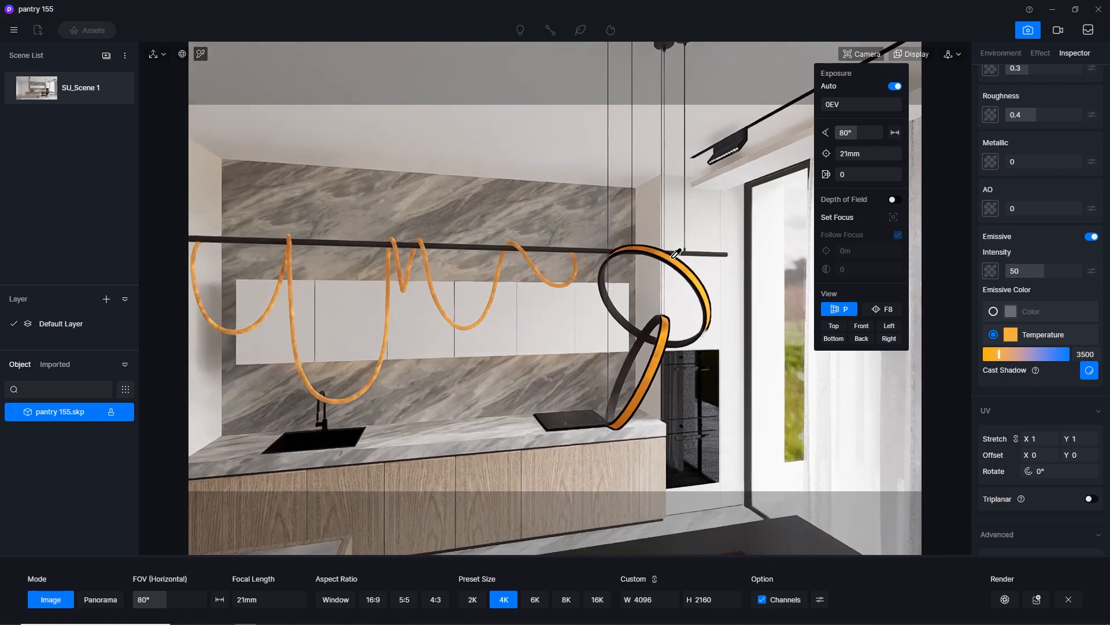
Pick the ring pendant's orange light material and make it emissive with intensity 15 and color temperature 3500.
left_click(677, 254)
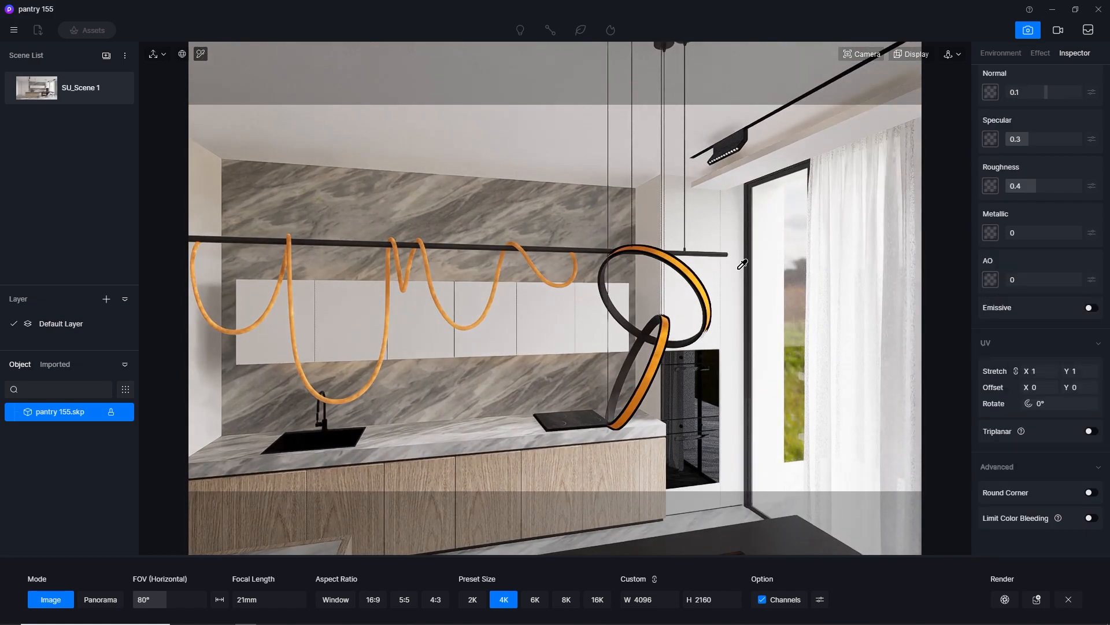
left_click(1088, 308)
scroll(1093, 315, "down", 1)
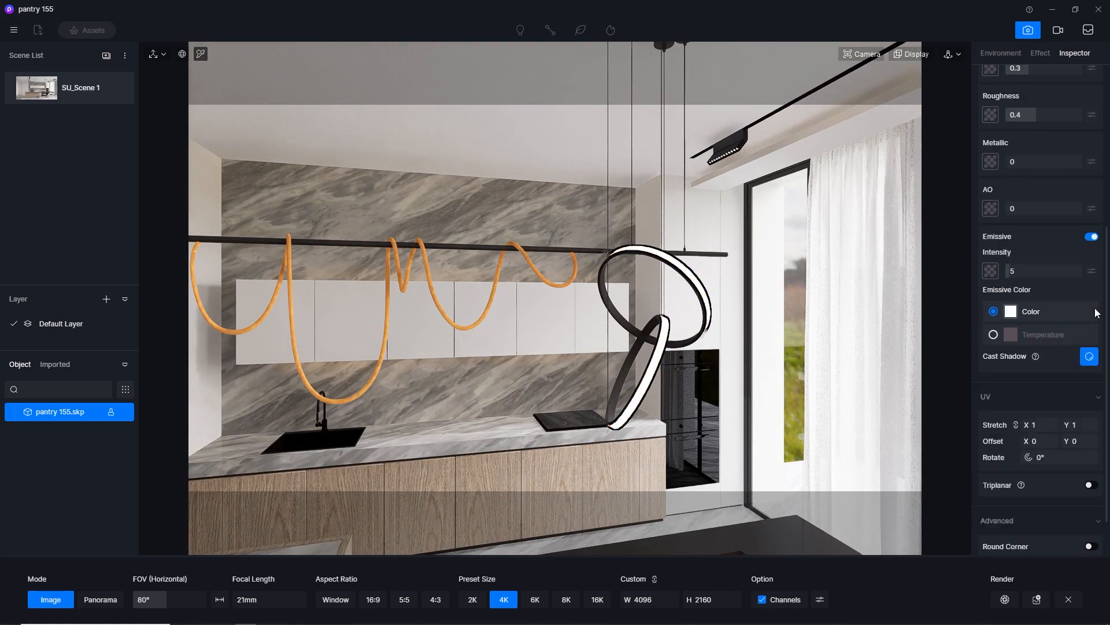
left_click(993, 334)
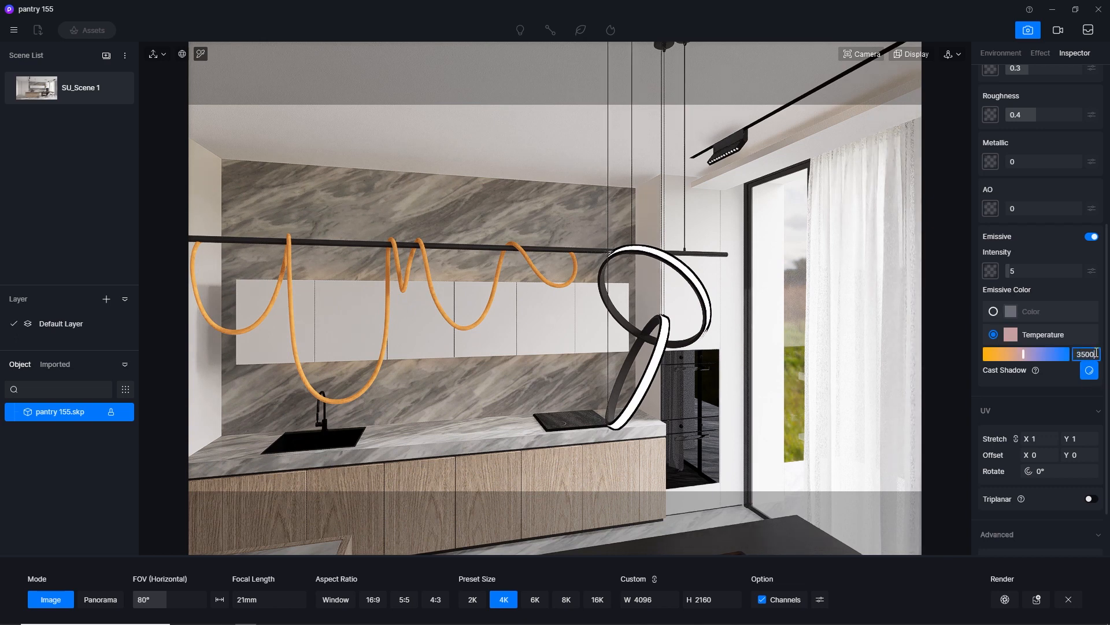
scroll(1066, 416, "down", 1)
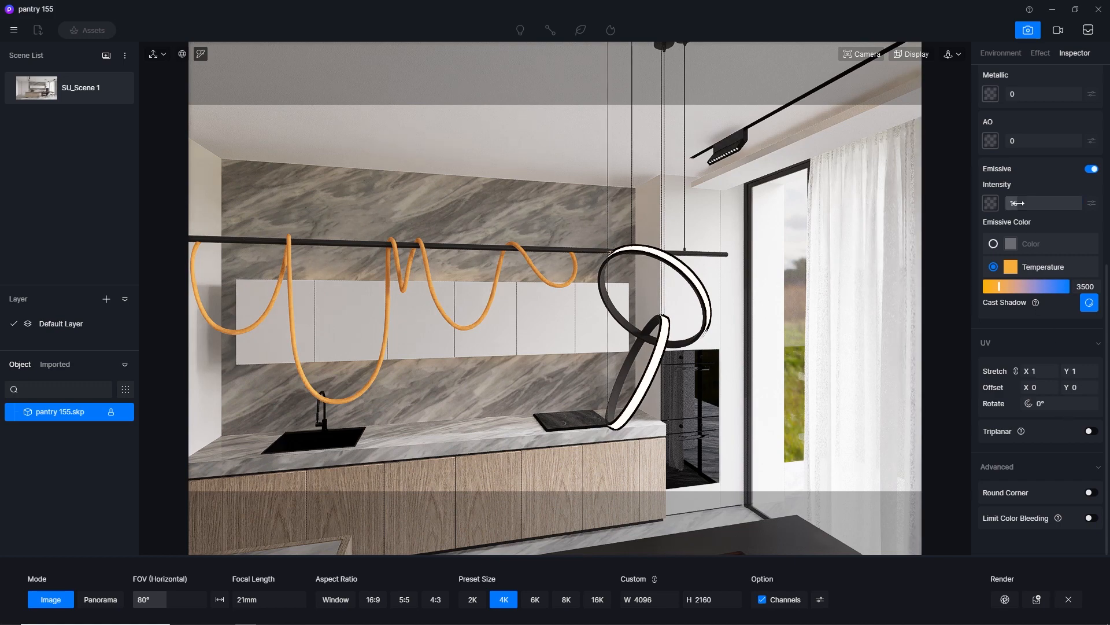
Make the looping rope pendant material emissive with intensity 15 and color temperature 3500, and restore the SU_Scene 1 view.
left_click(528, 253)
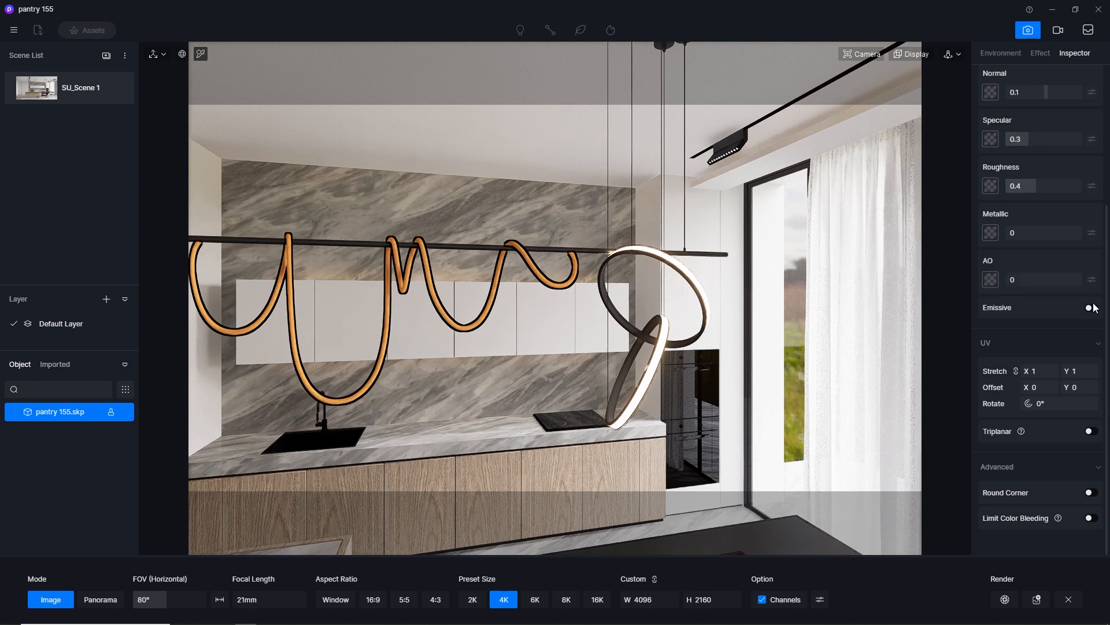
left_click(1091, 308)
left_click(992, 281)
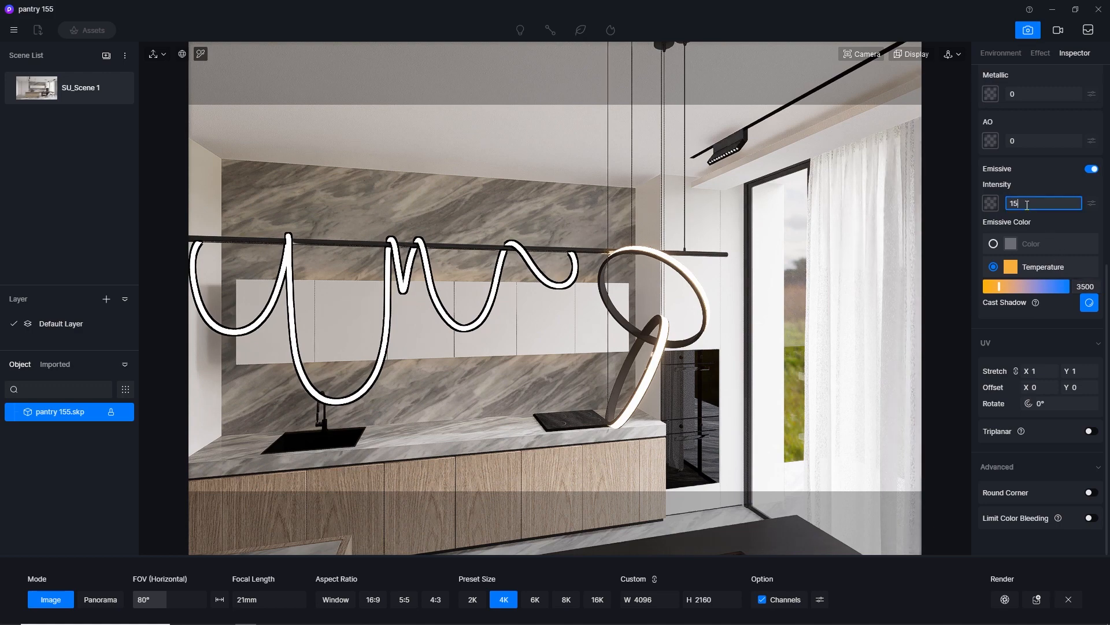
key("Return")
left_click(41, 91)
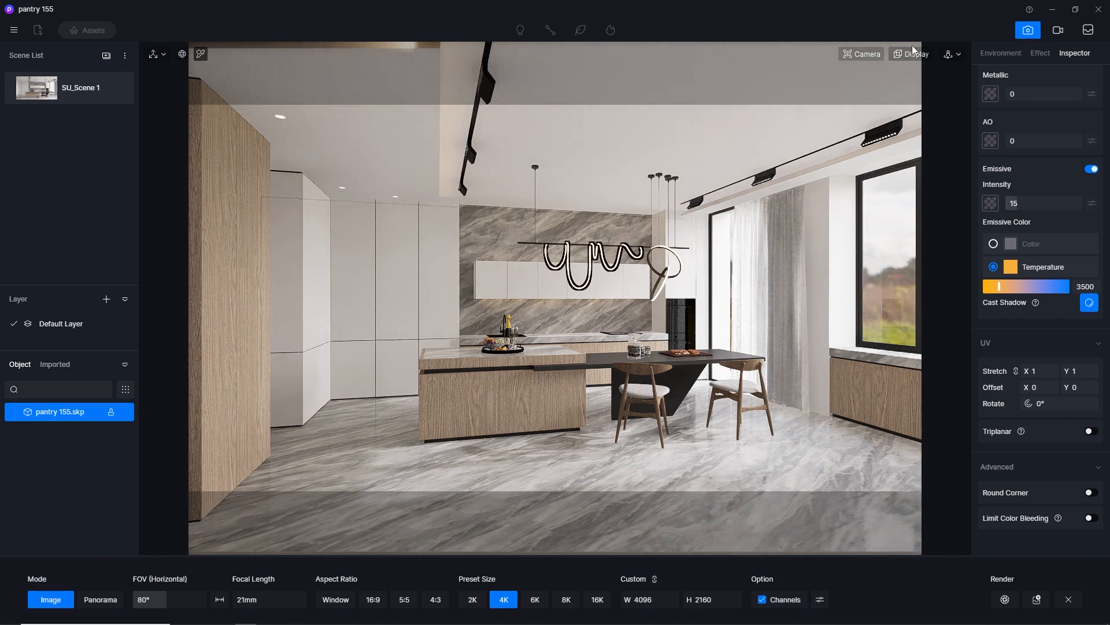
Leave the image render mode and place a spotlight at the ceiling downlight before the tall cabinets, at about X -190, Y -1157, Z 2845.
left_click(1027, 30)
left_click(519, 30)
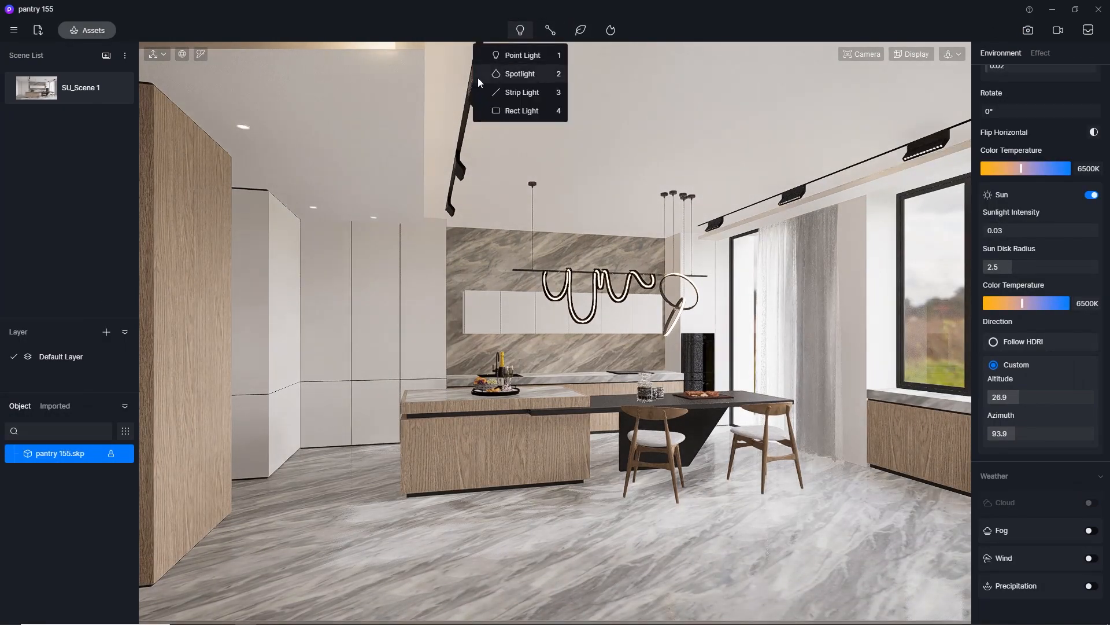
left_click(524, 71)
scroll(371, 219, "up", 5)
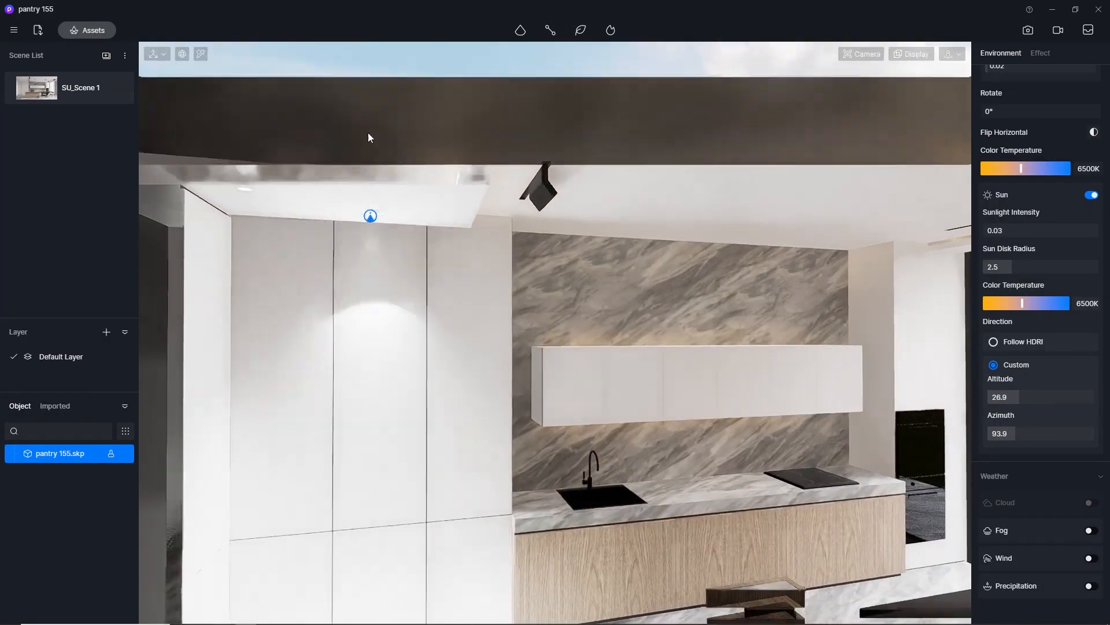
right_click_drag(368, 133, 359, 54)
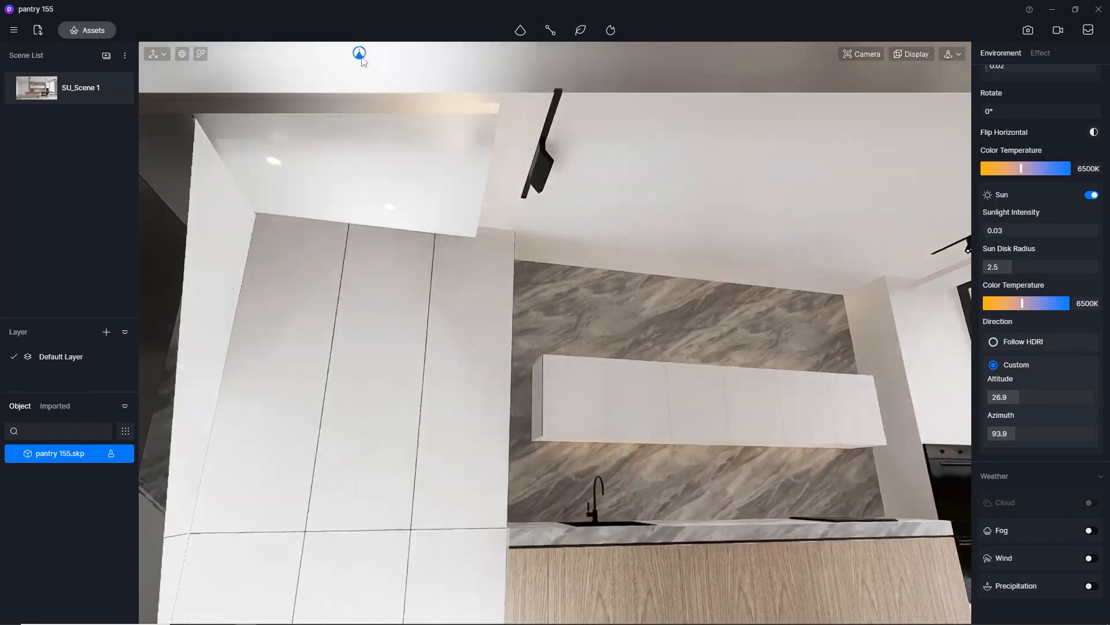
left_click(392, 213)
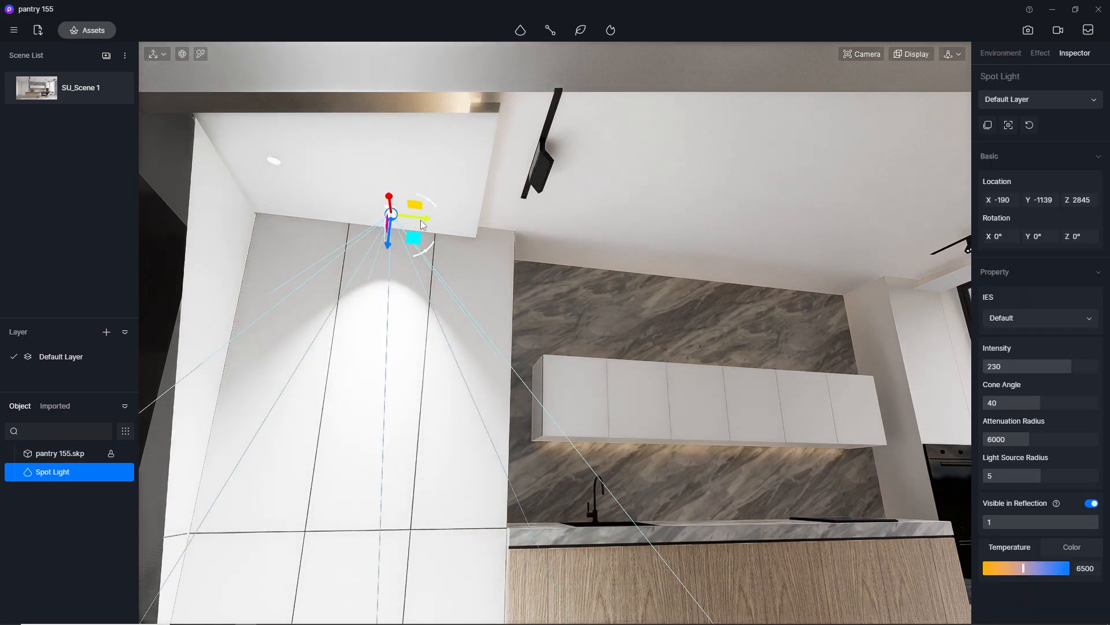
left_click_drag(422, 225, 418, 224)
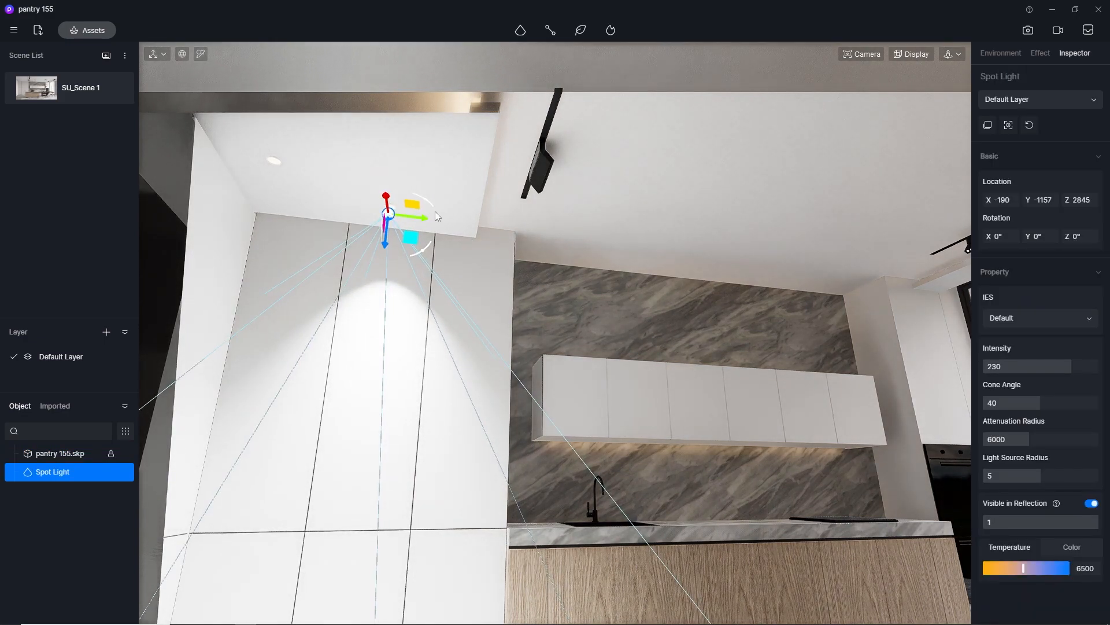
Reduce the spotlight's attenuation radius to about 3383 and set its color temperature to 3500.
right_click_drag(435, 216, 444, 254)
scroll(445, 253, "down", 5)
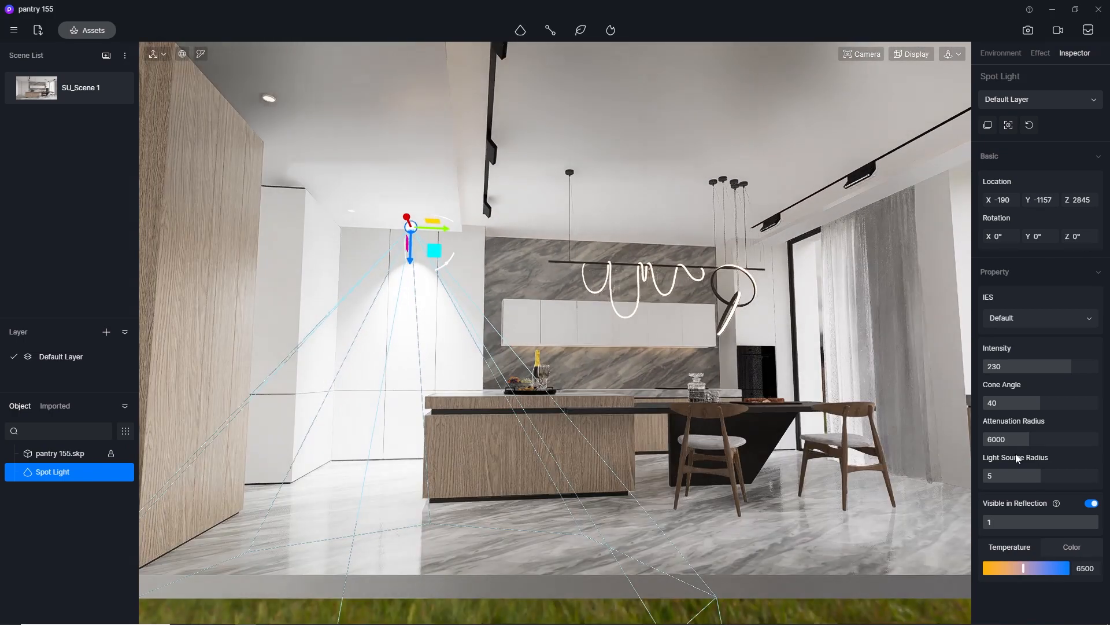
left_click(1017, 440)
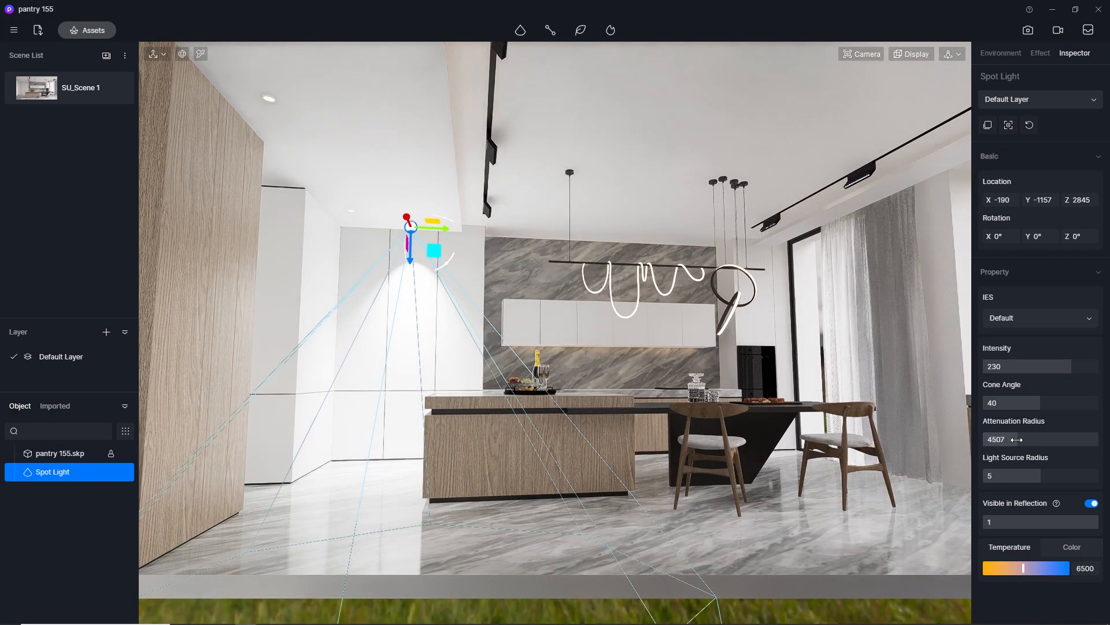
left_click_drag(1016, 440, 1009, 444)
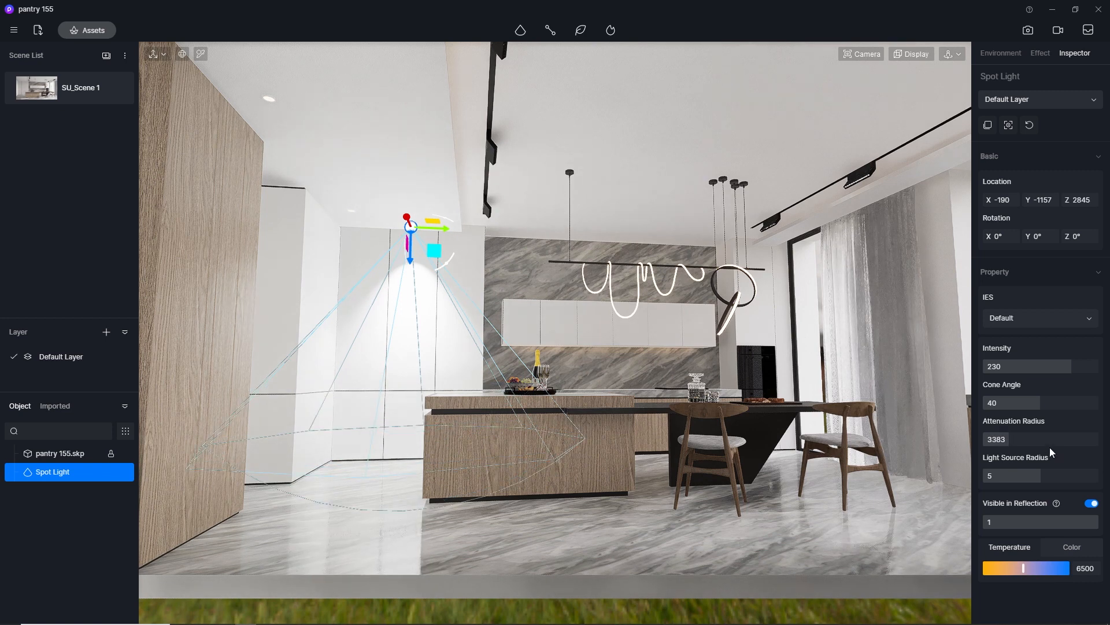
left_click(1086, 567)
type("350")
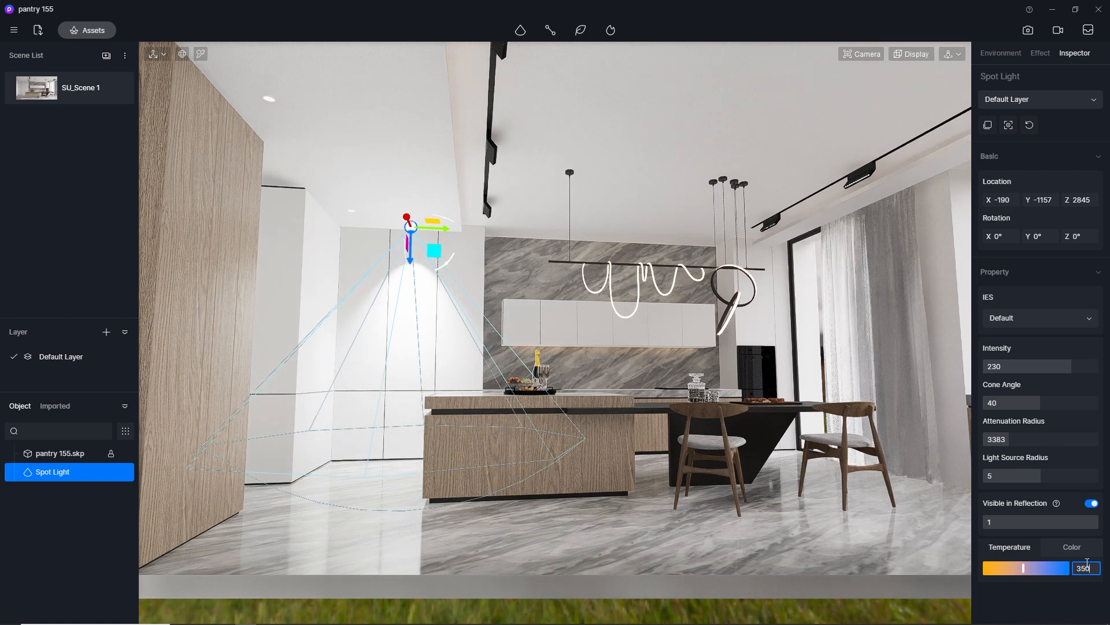
type("0")
key("Return")
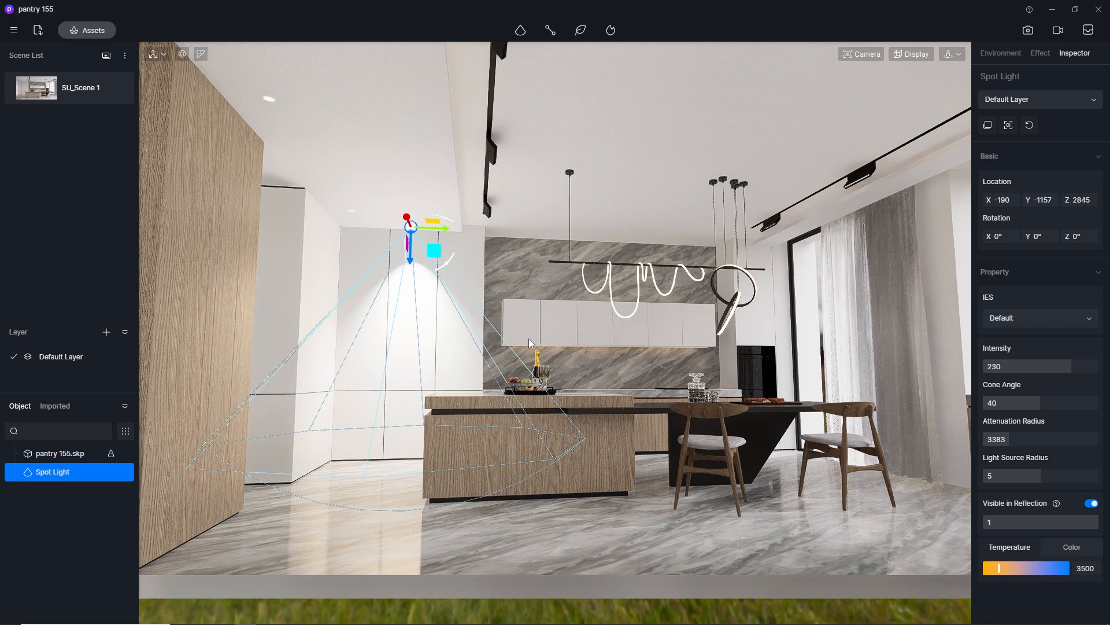
Restore the SU_Scene 1 view and lower the spotlight's intensity, trying 1 and 2 before setting it to 4.
left_click(34, 91)
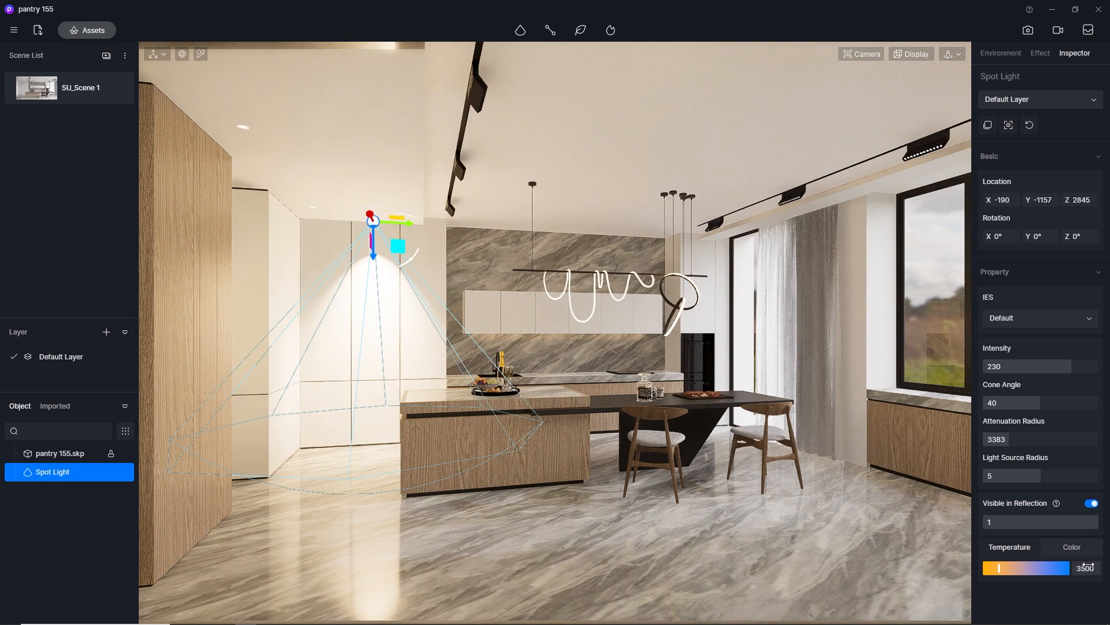
left_click(1009, 366)
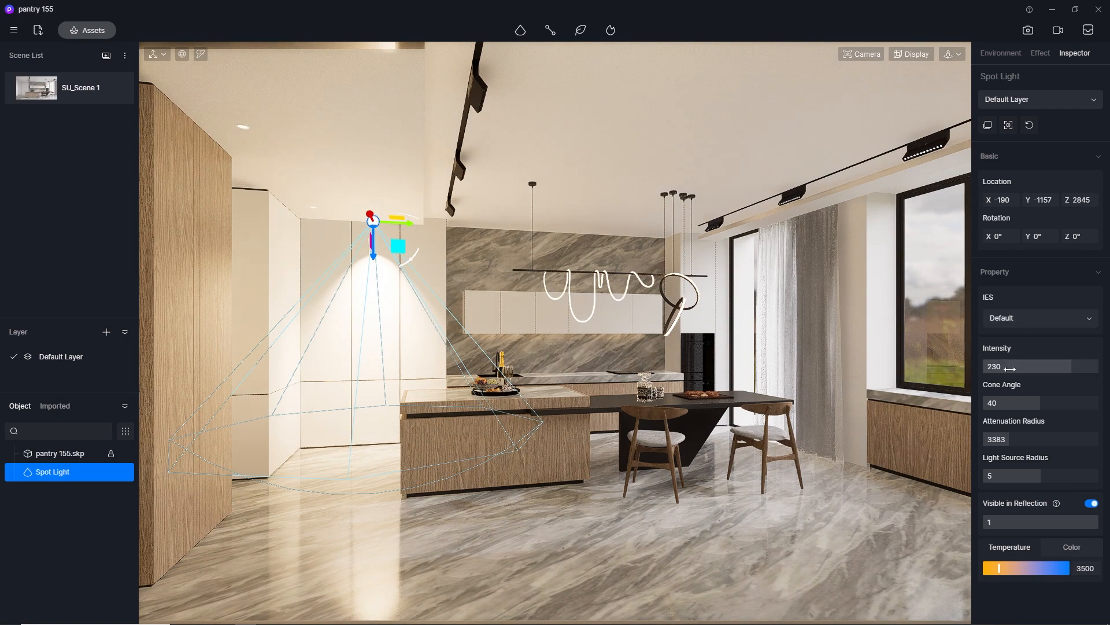
type("1")
key("Return")
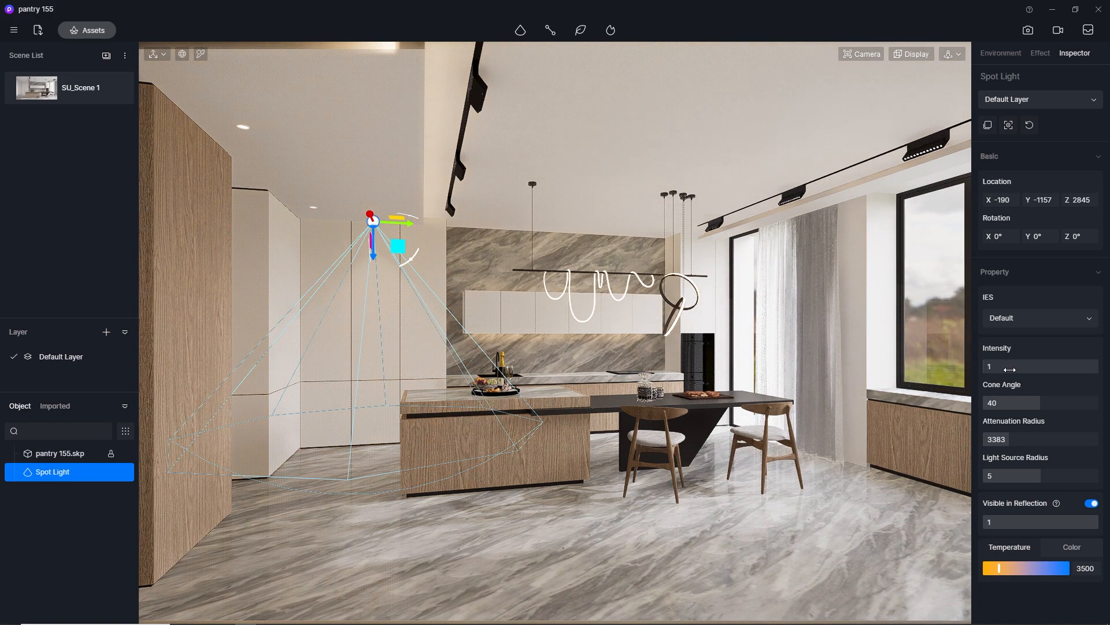
left_click(1010, 368)
key("Return")
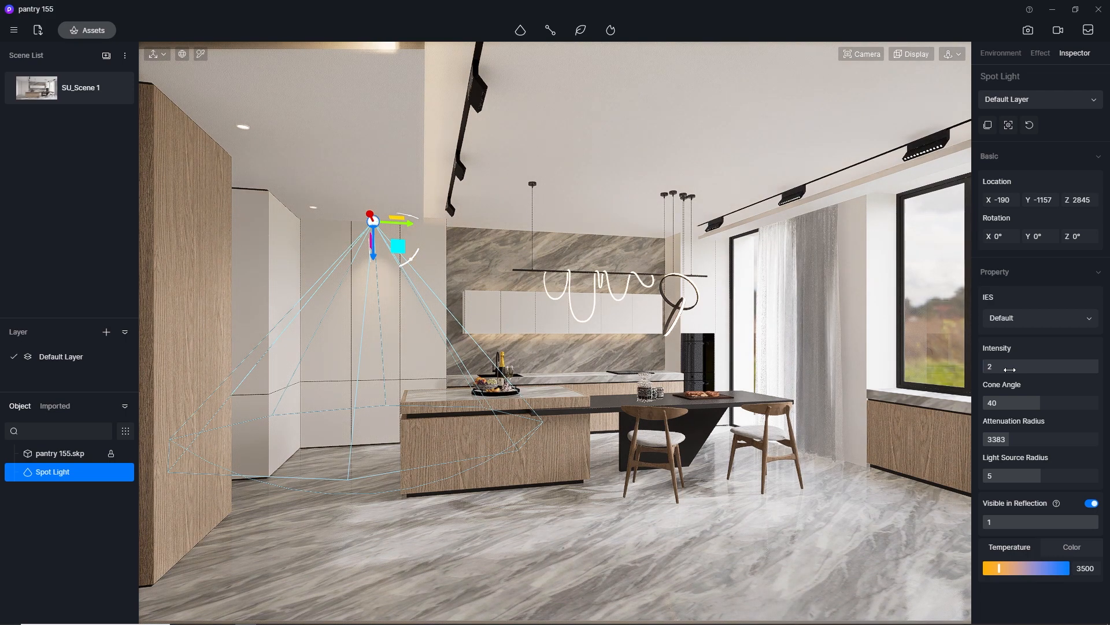
left_click(1010, 368)
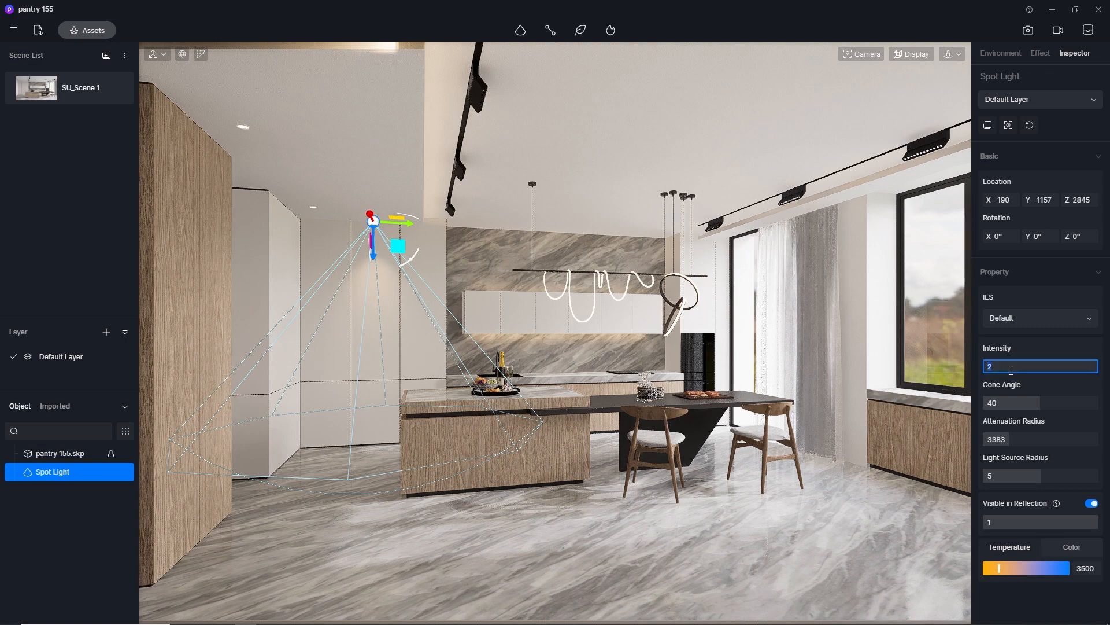
type("4")
key("Return")
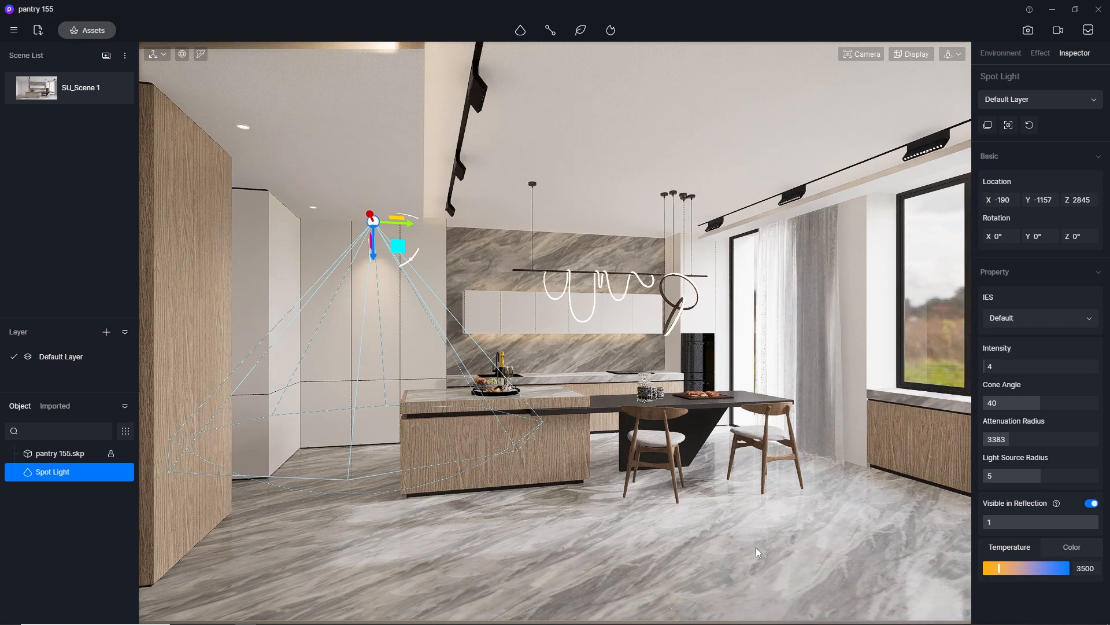
left_click(765, 556)
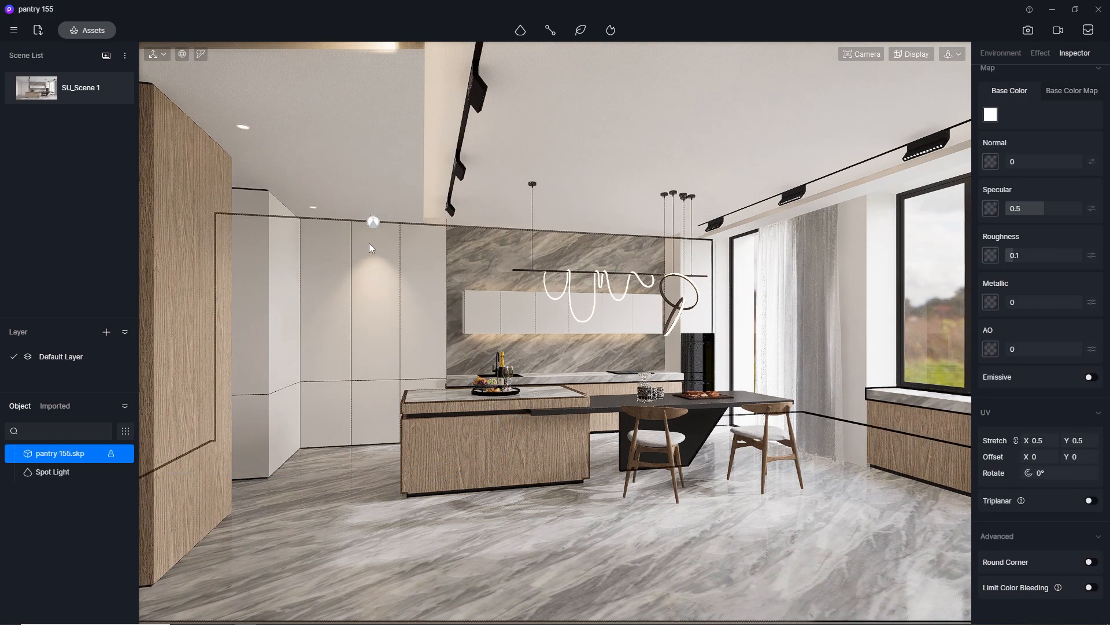
Copy the spotlight to the neighbouring ceiling downlight by the corner of the tall cabinets, at about X -548, Y -1793, Z 2845.
left_click(375, 222)
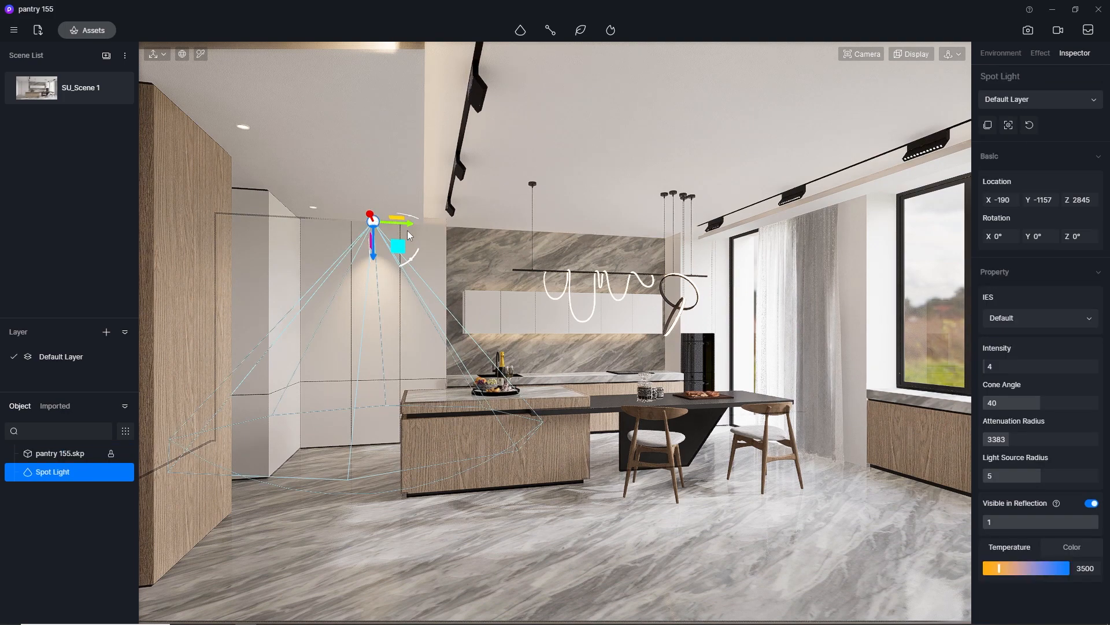
left_click_drag(410, 228, 364, 237)
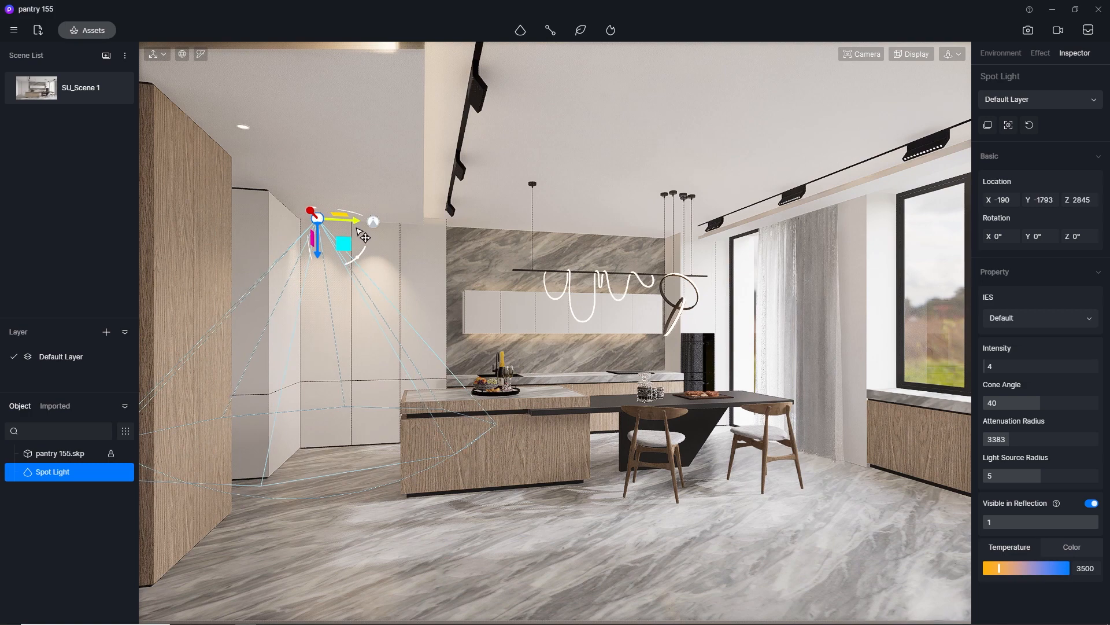
scroll(286, 137, "up", 4)
right_click_drag(286, 136, 69, 139)
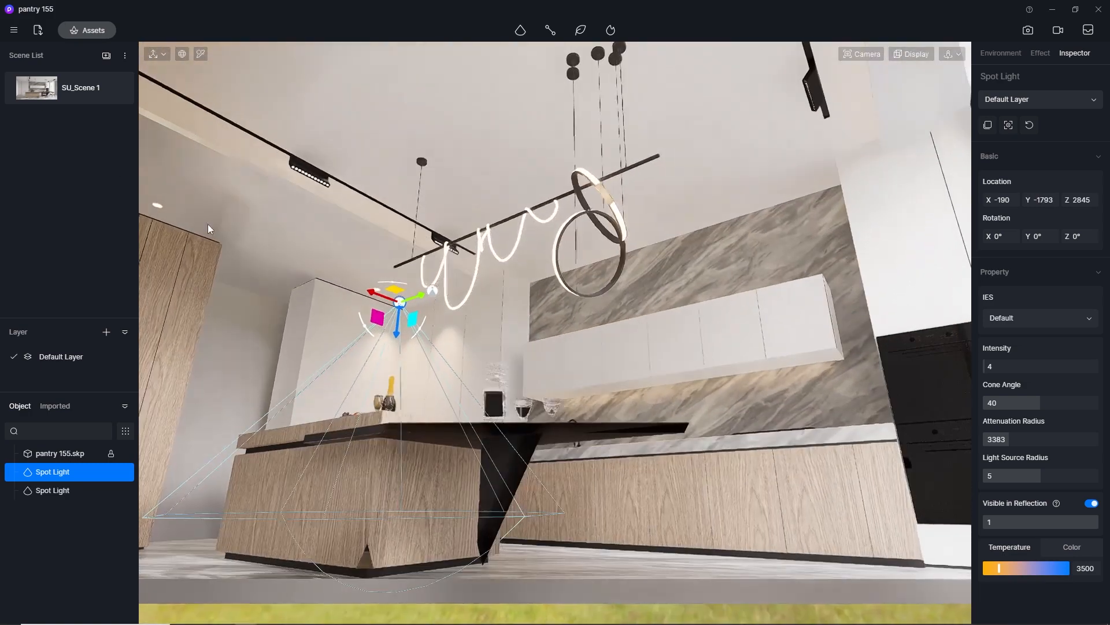
left_click_drag(365, 292, 337, 284)
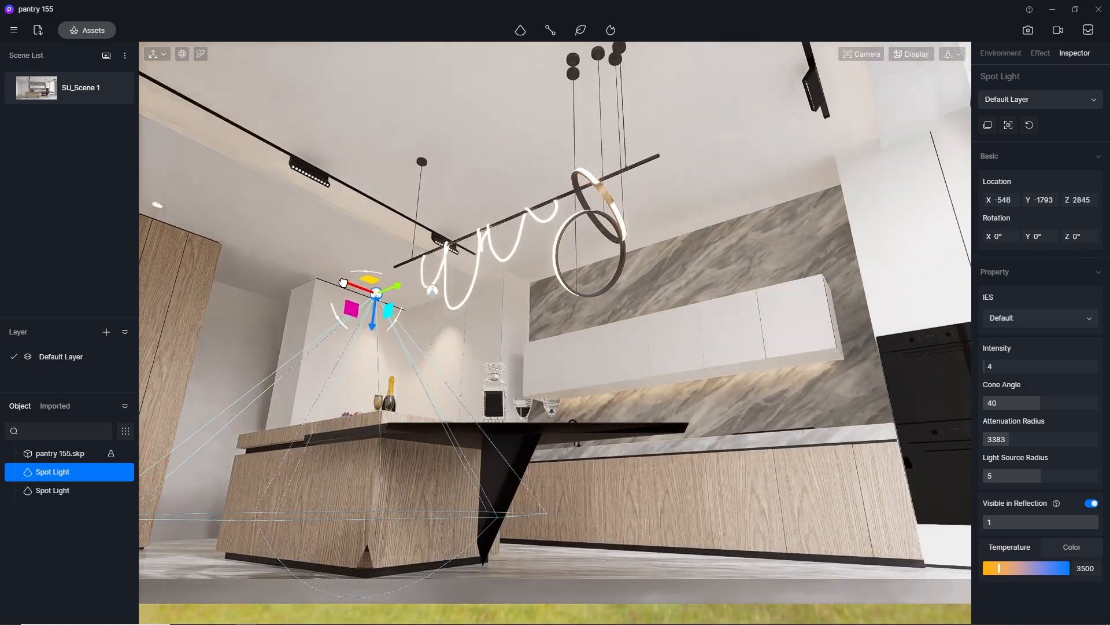
Copy the second spotlight to the downlight beside the wood wall, at about X -2813, Y -1793, and restore the SU_Scene 1 view.
right_click_drag(322, 245, 586, 304)
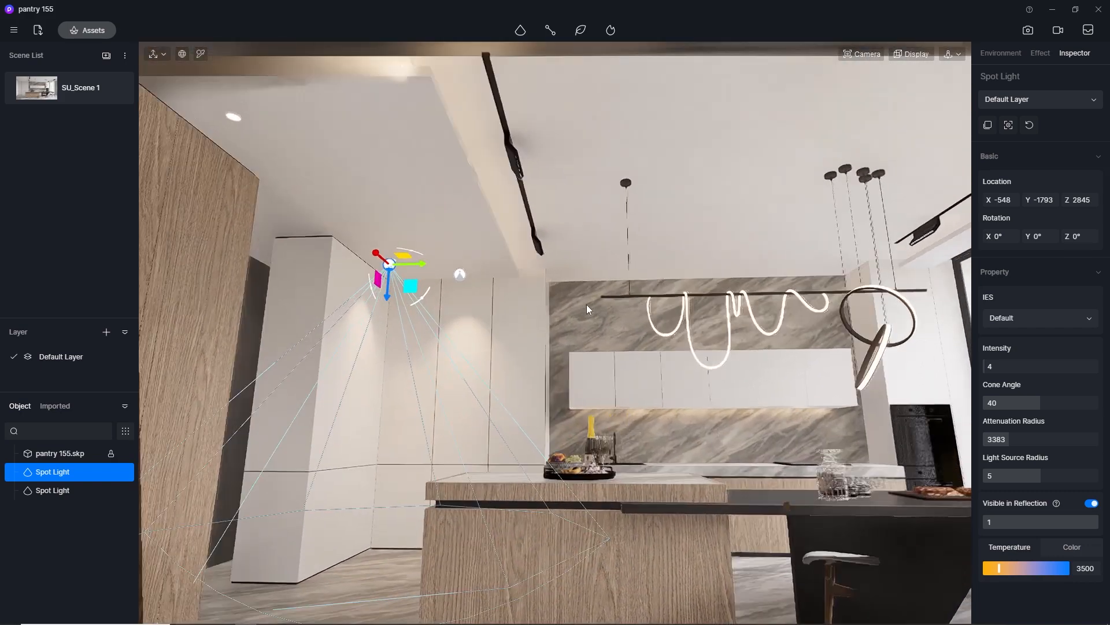
left_click_drag(372, 257, 136, 100)
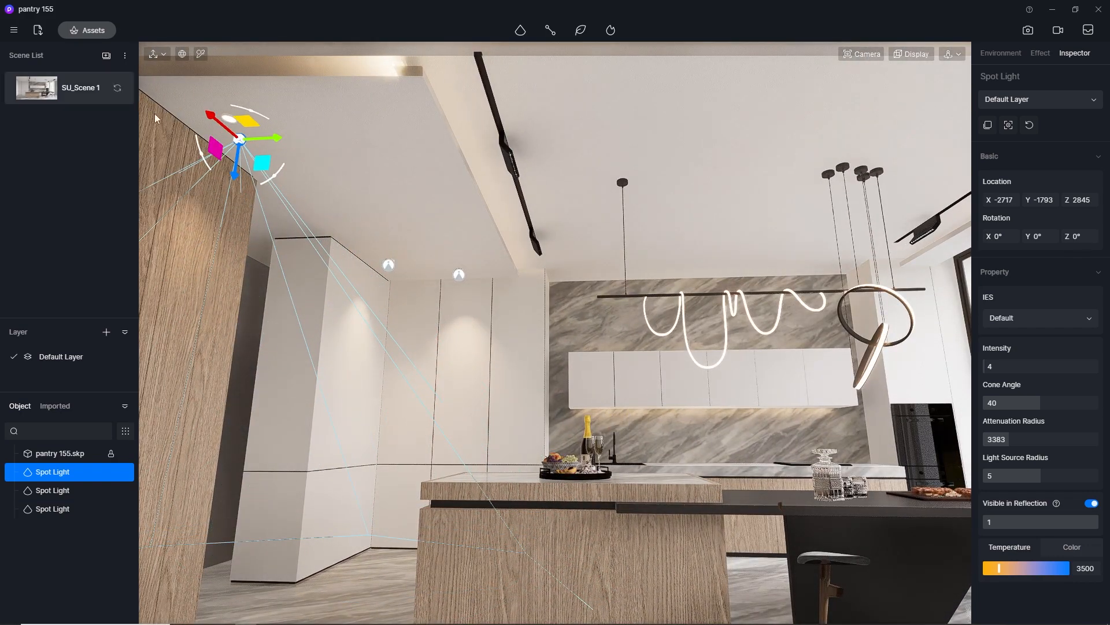
scroll(272, 153, "down", 4)
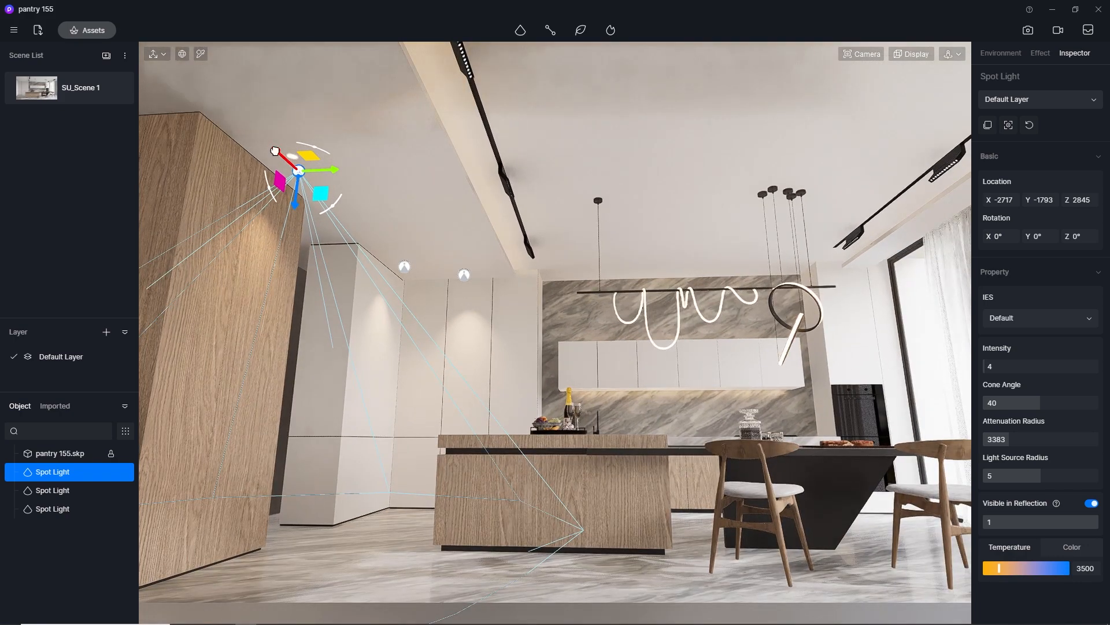
left_click_drag(275, 156, 262, 142)
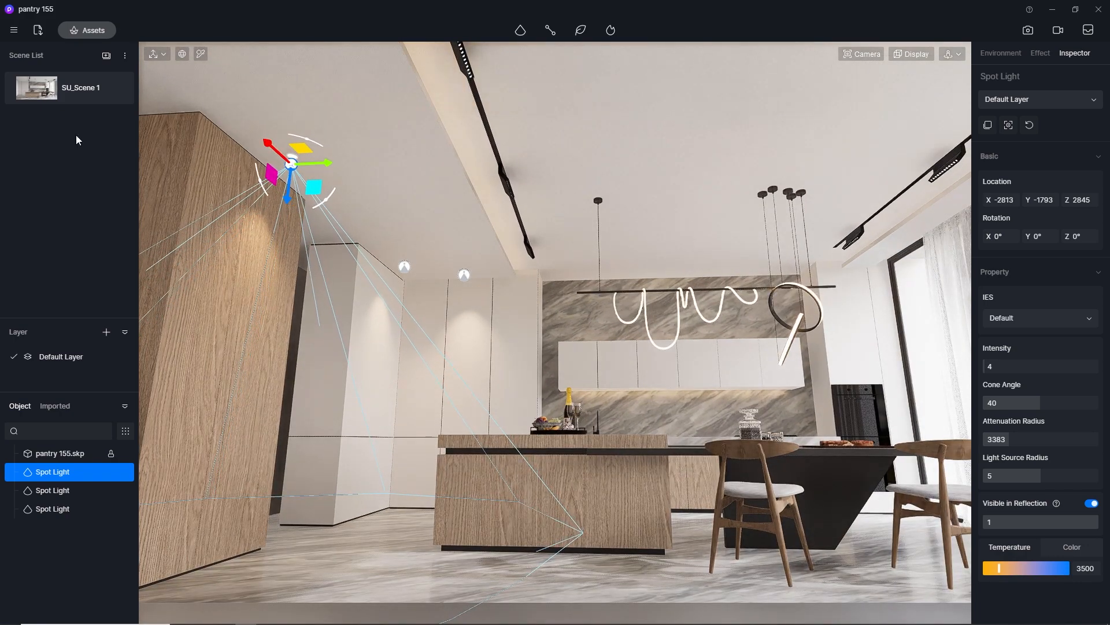
left_click(35, 87)
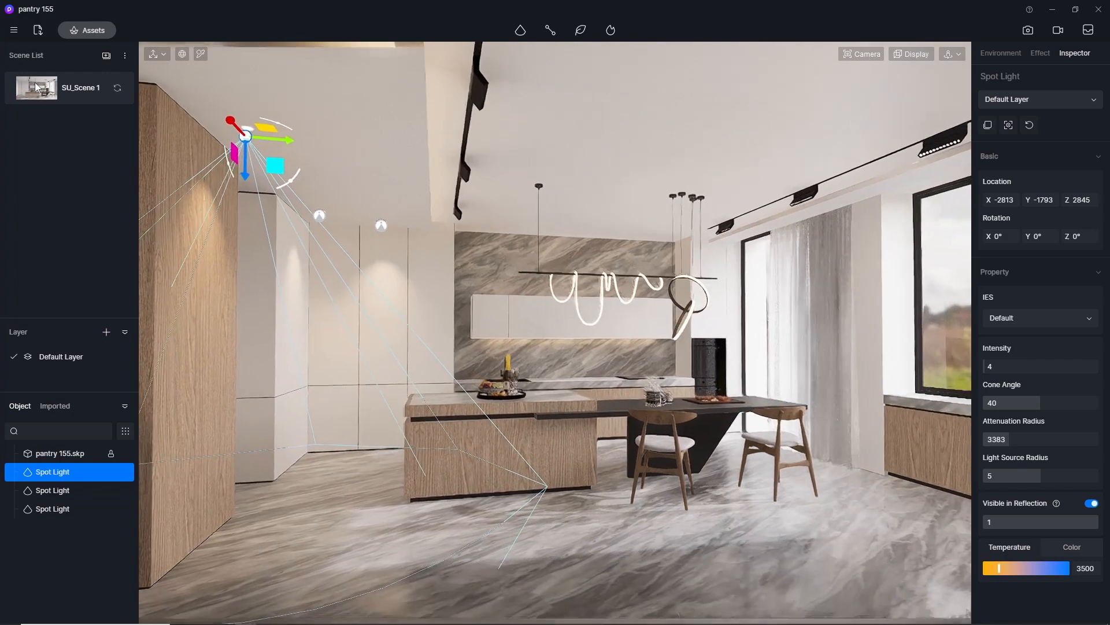
left_click(793, 556)
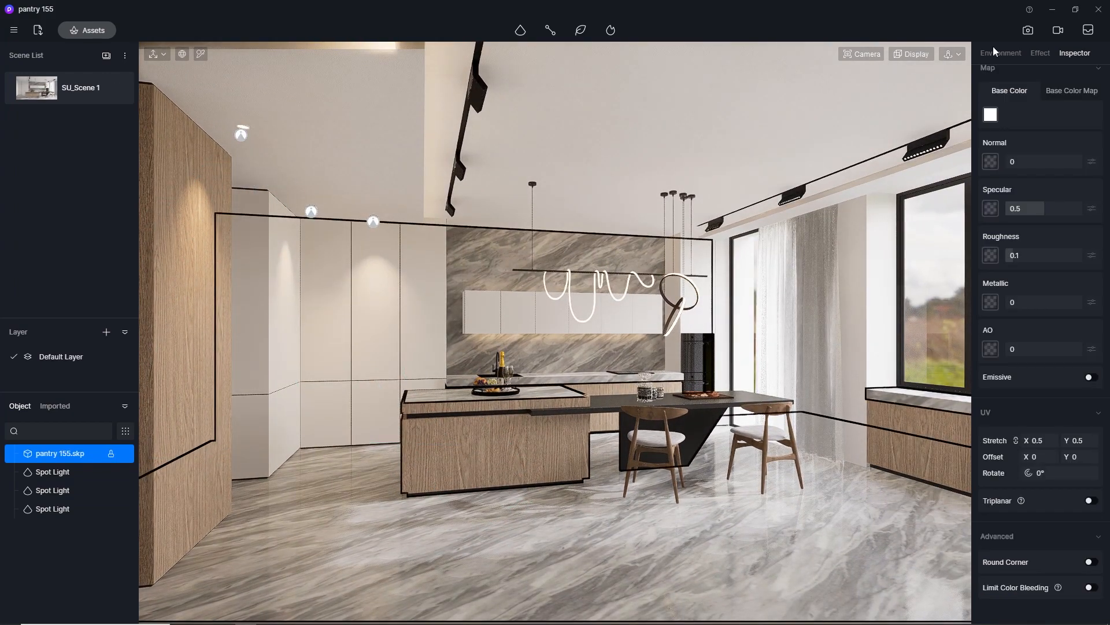
Try white balance values of 6250, 5000 and 5500 in the scene's effect settings.
left_click(1042, 54)
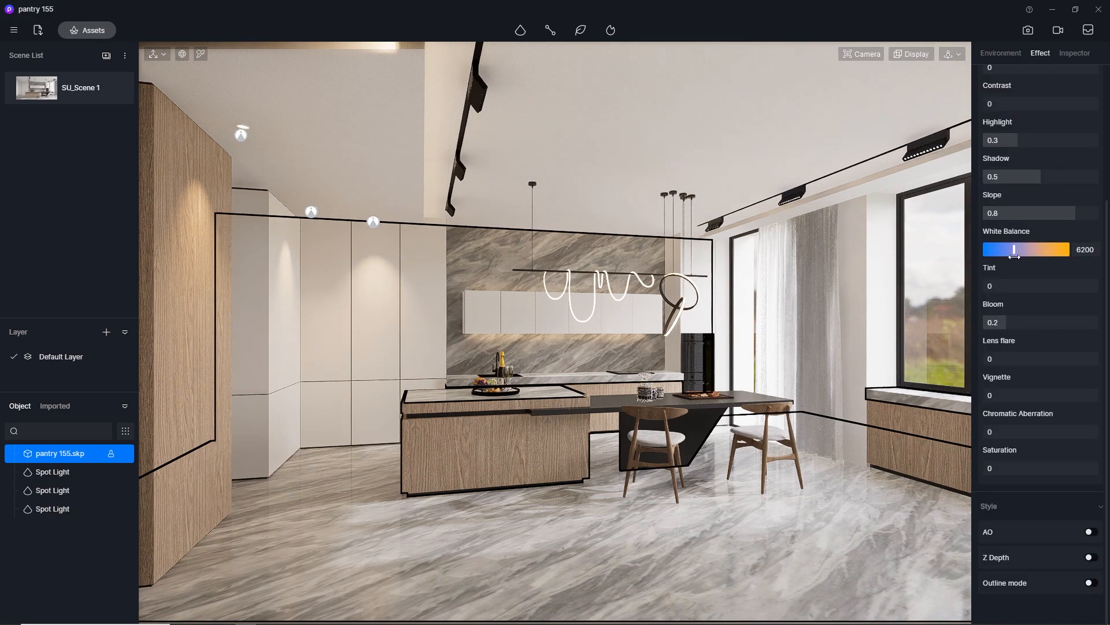
left_click_drag(1012, 253, 1015, 262)
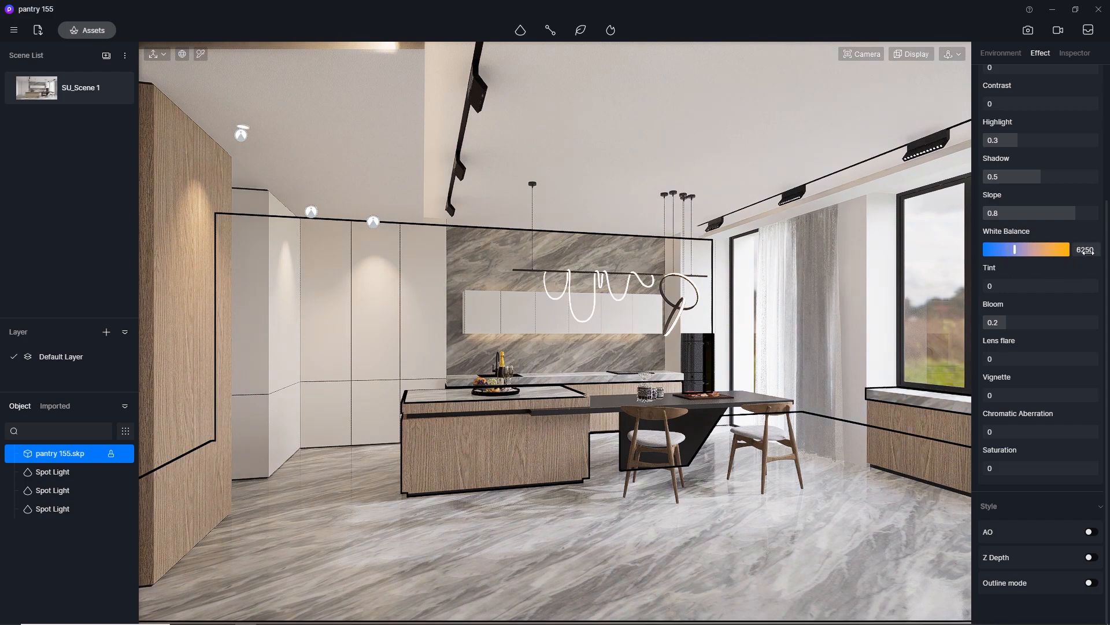
left_click(1087, 251)
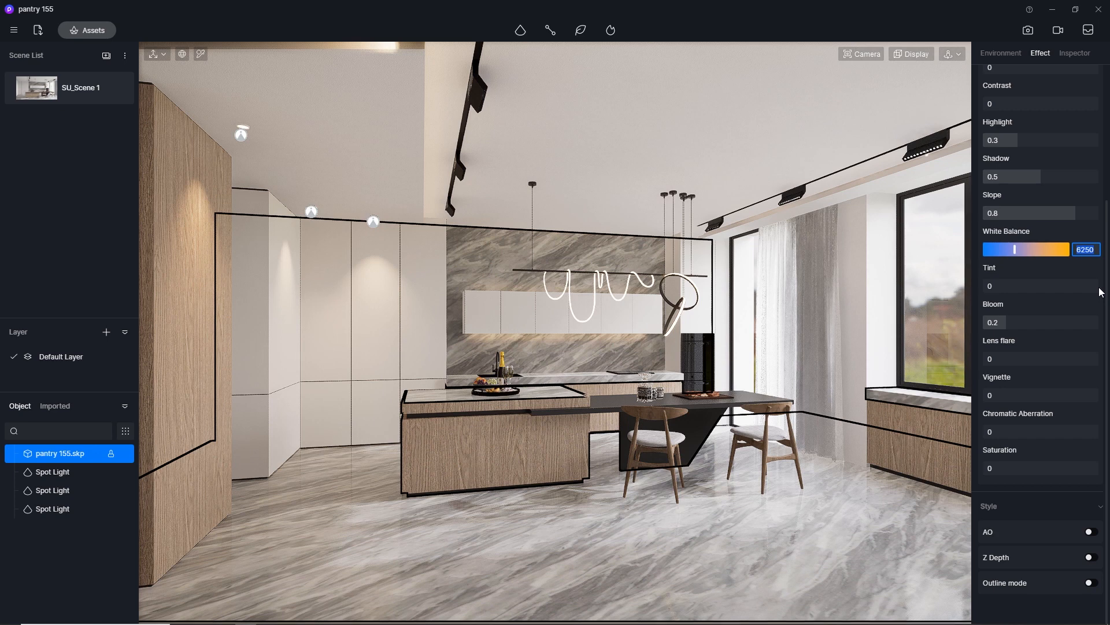
type("6")
double_click(1093, 249)
type("500")
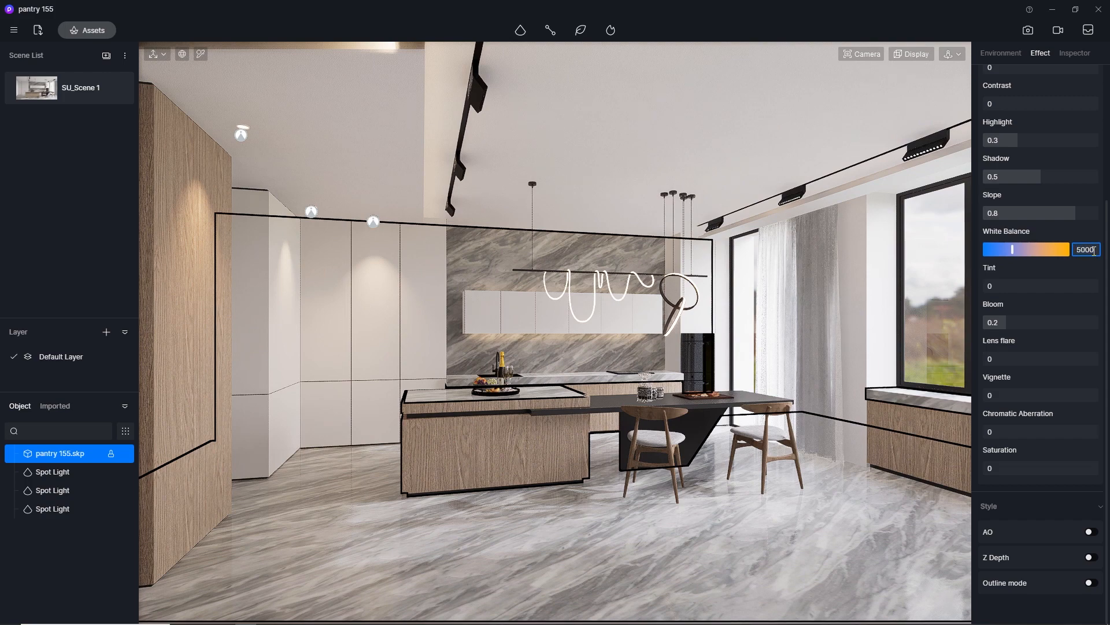
key("Return")
type("5500")
key("Return")
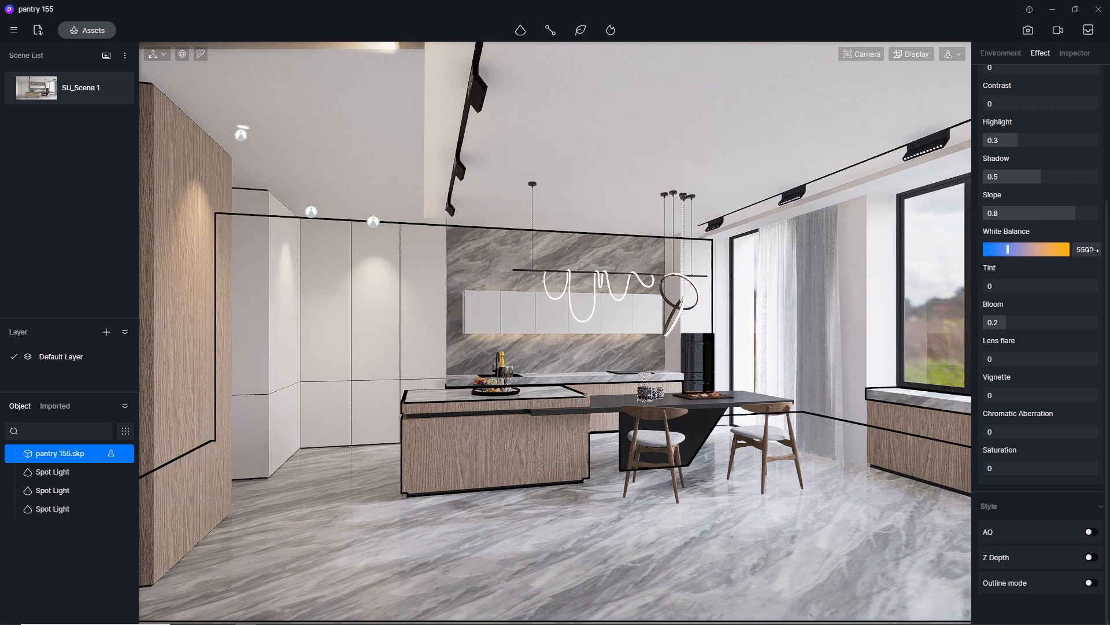
Set the scene's white balance to 6000 after trying 6200.
left_click(1091, 250)
type("6250")
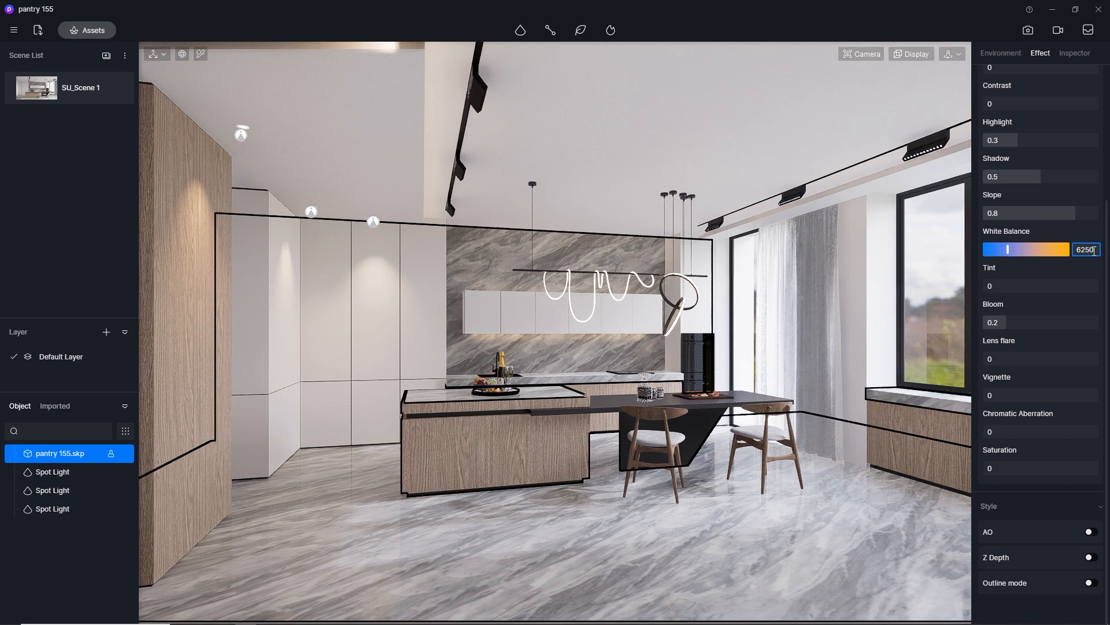
left_click(1092, 250)
type("6200")
key("Return")
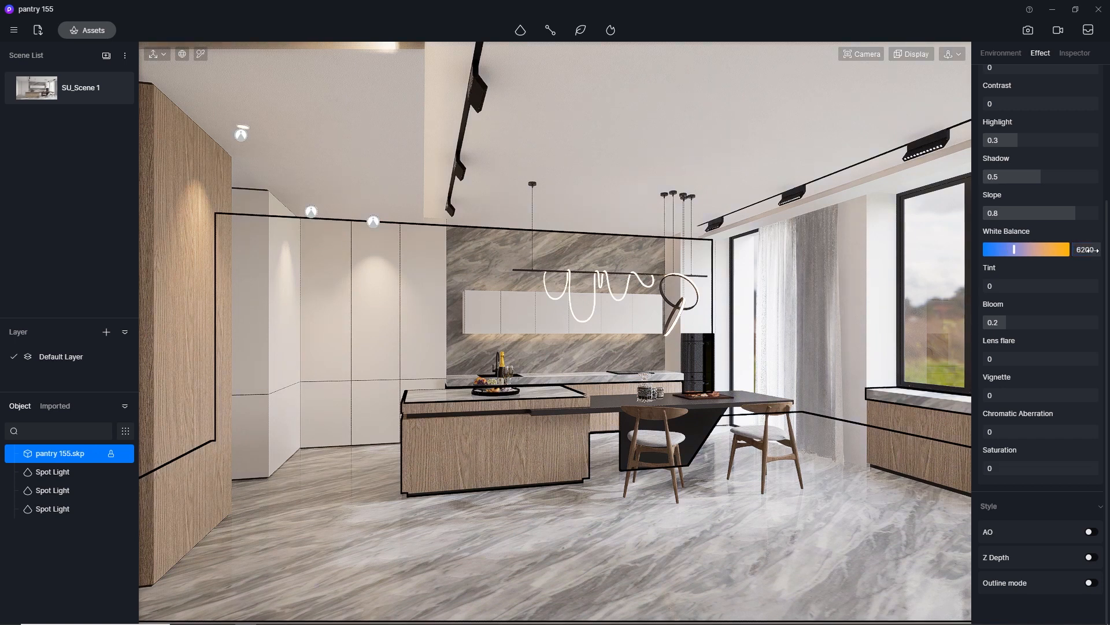
left_click(1094, 250)
type("6000")
key("Return")
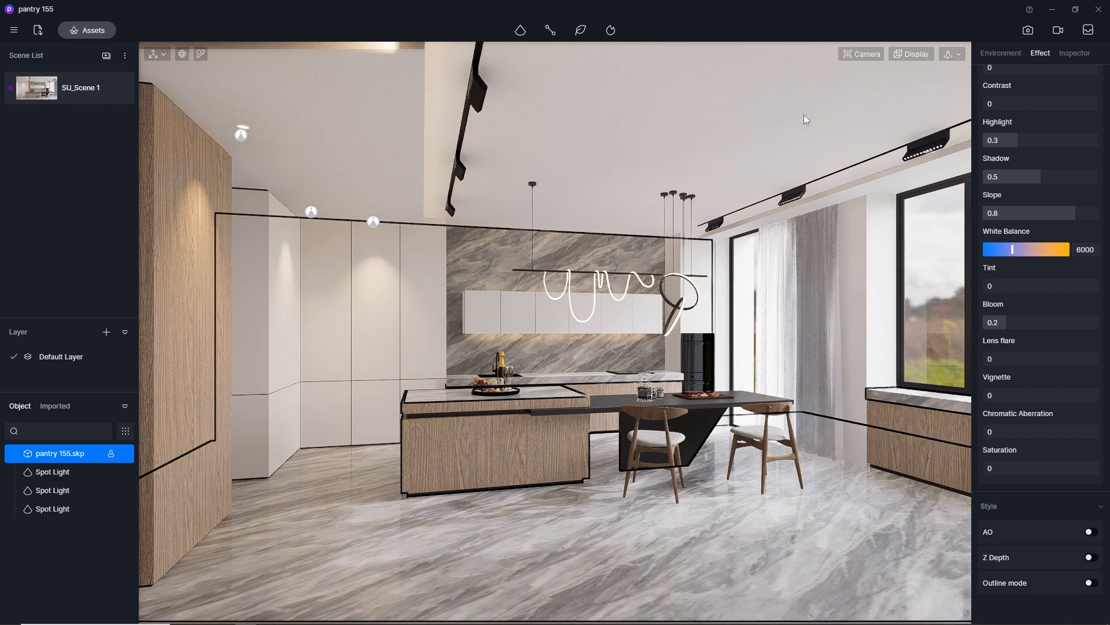
Set up a 4K still image render with the Channels option turned off and start rendering it.
left_click(1028, 31)
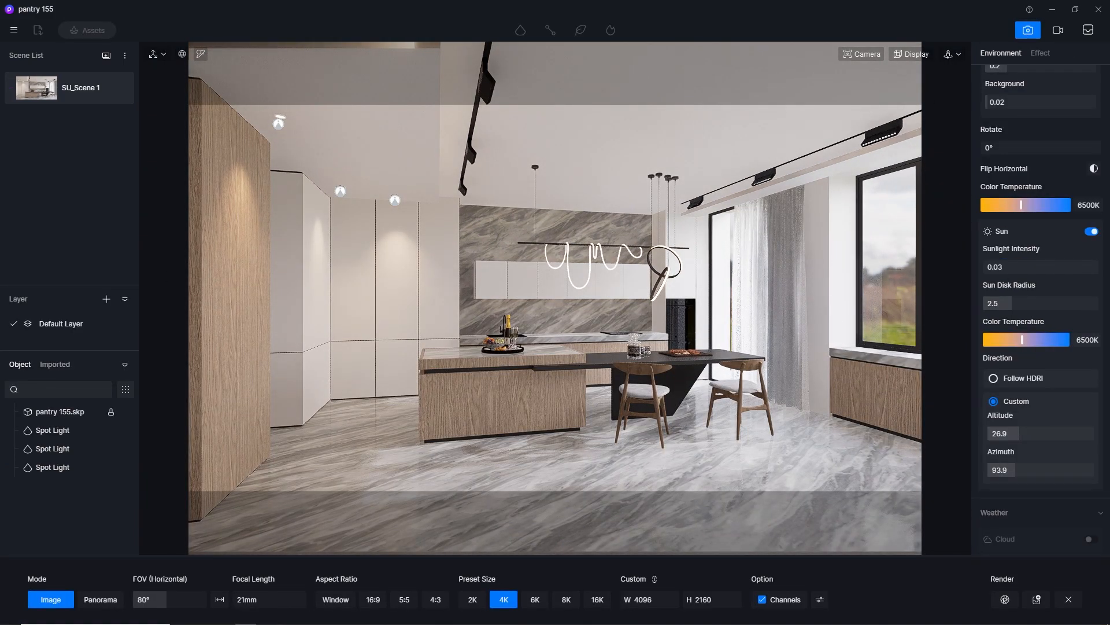
left_click(503, 600)
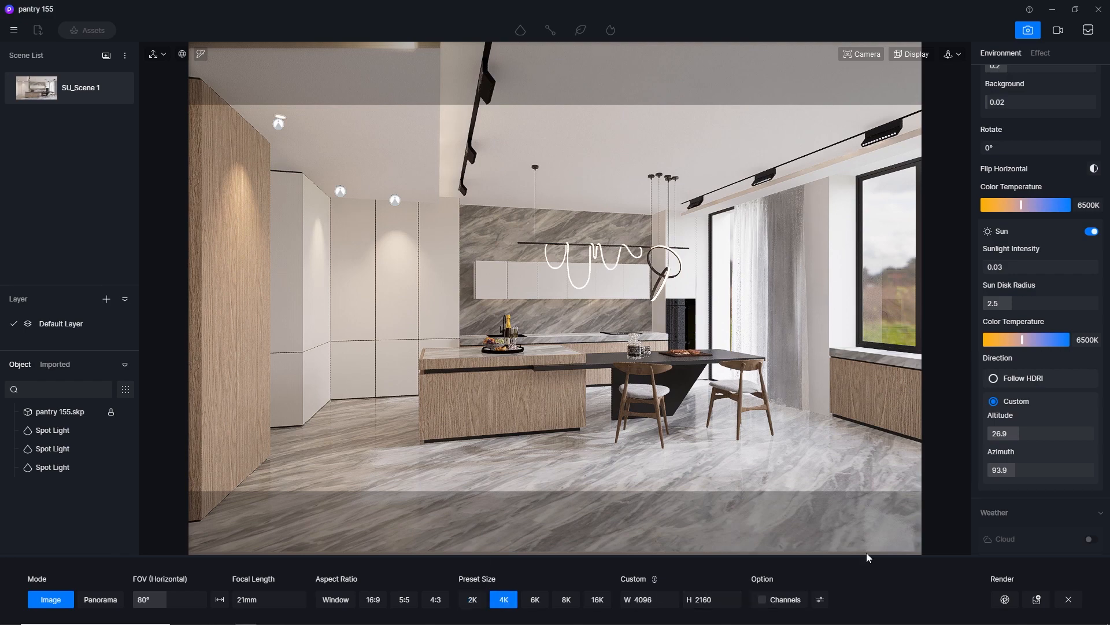
left_click(1037, 599)
key("Return")
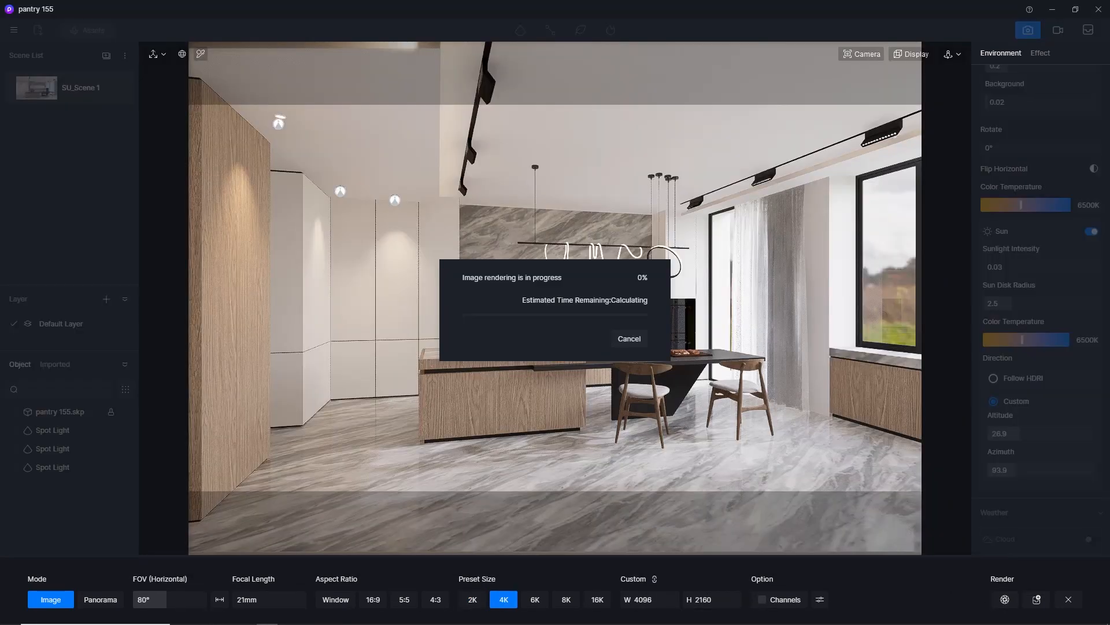